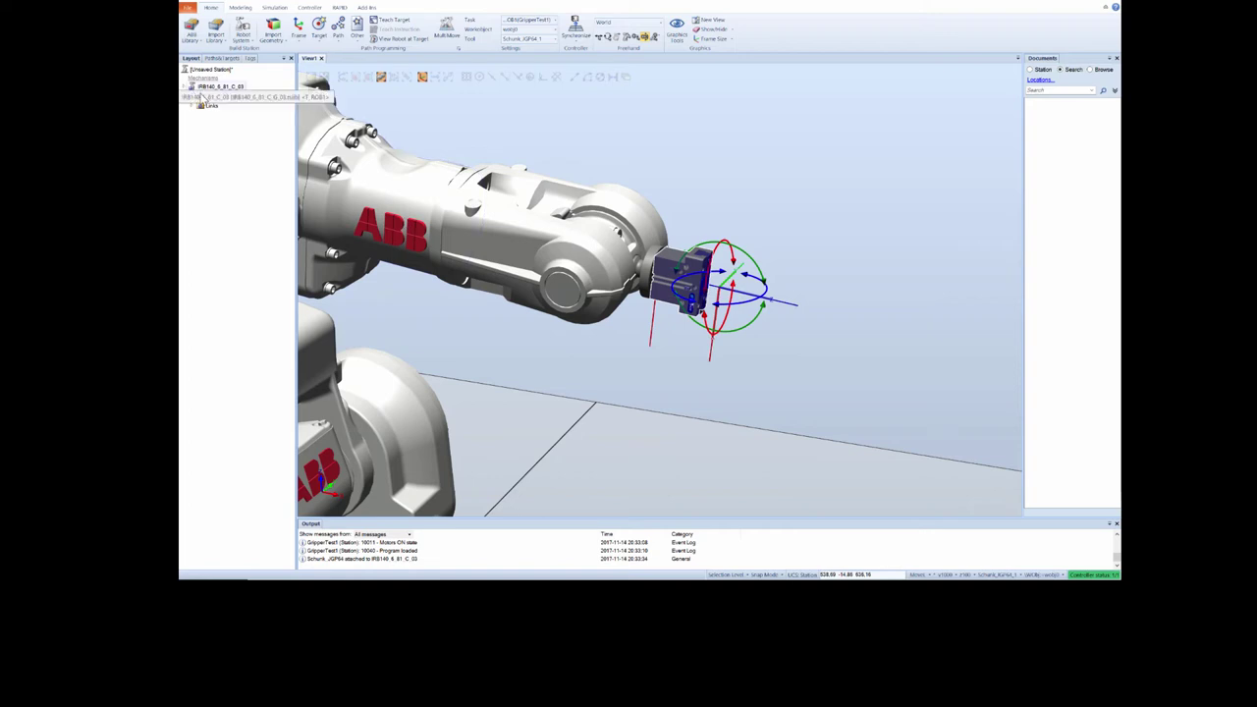
Step: Return the IRB140 robot to its home position, try reorienting the gripper freehand, and bring the robot back home
{"action": "right_click", "coordinate": [203, 87]}
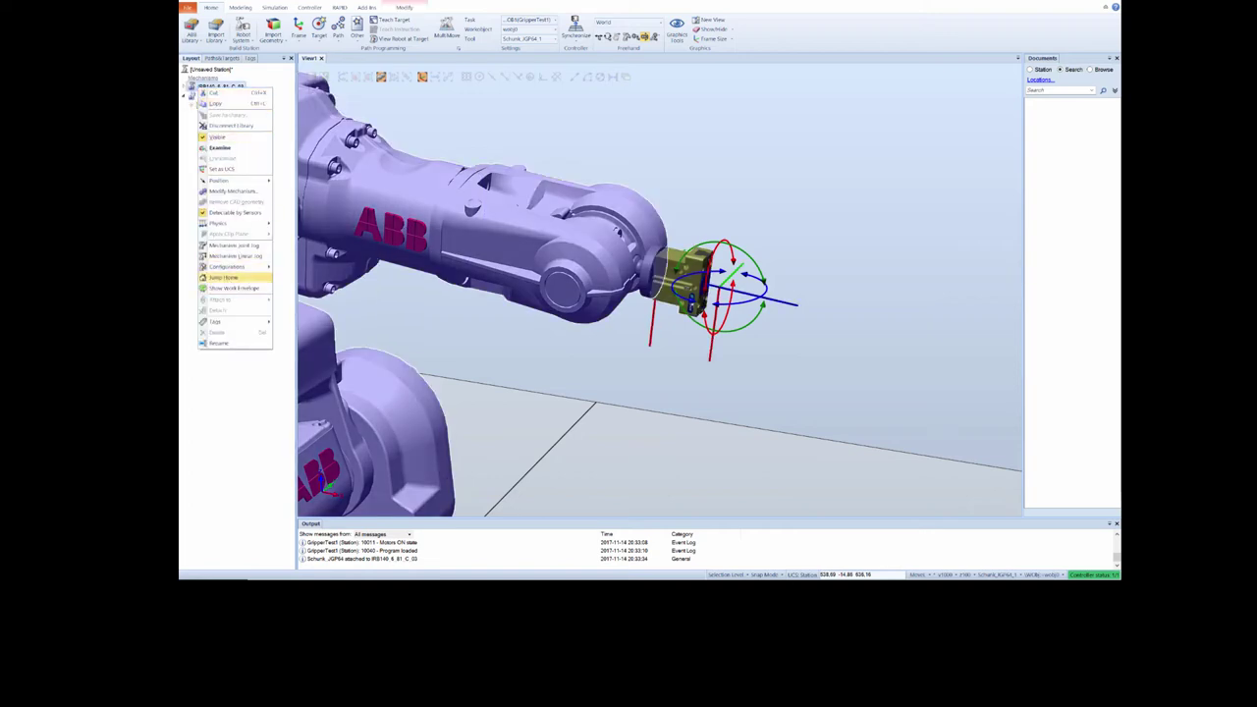
{"action": "left_click", "coordinate": [226, 278]}
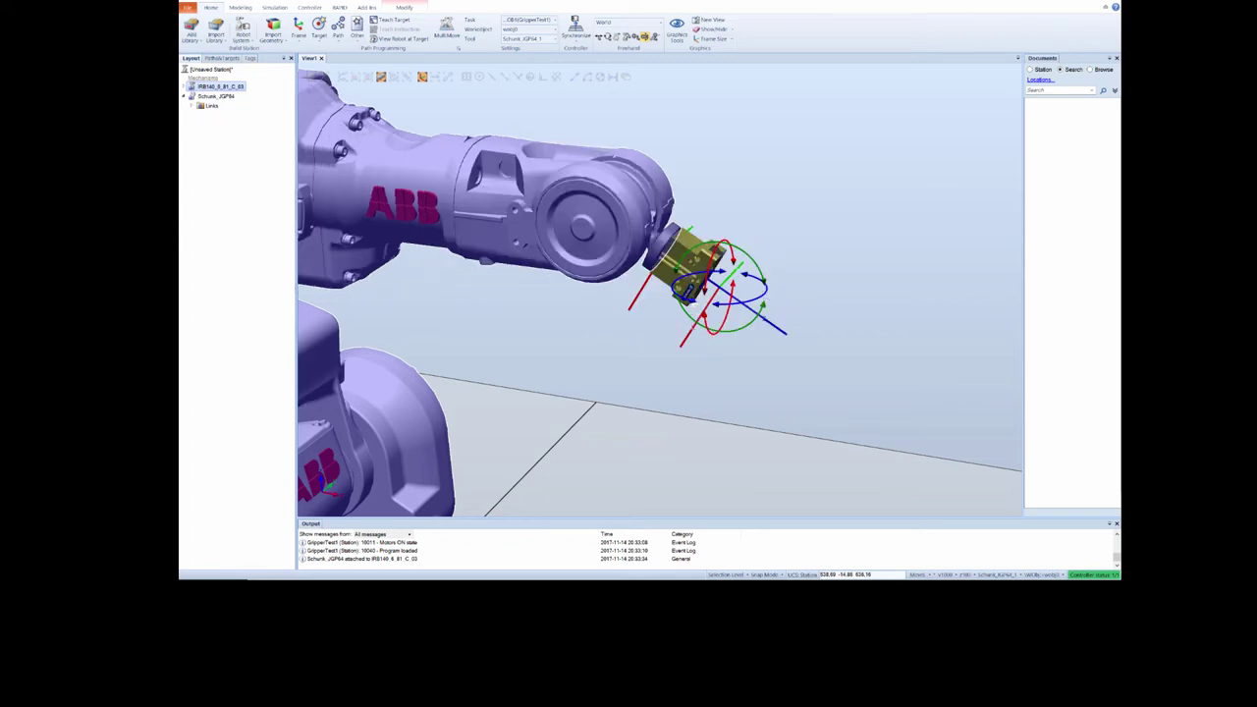
{"action": "mouse_move", "coordinate": [686, 309]}
{"action": "left_mouse_down"}
{"action": "mouse_move", "coordinate": [653, 293]}
{"action": "mouse_move", "coordinate": [691, 306]}
{"action": "mouse_move", "coordinate": [725, 293]}
{"action": "mouse_move", "coordinate": [714, 337]}
{"action": "mouse_move", "coordinate": [731, 312]}
{"action": "left_mouse_up"}
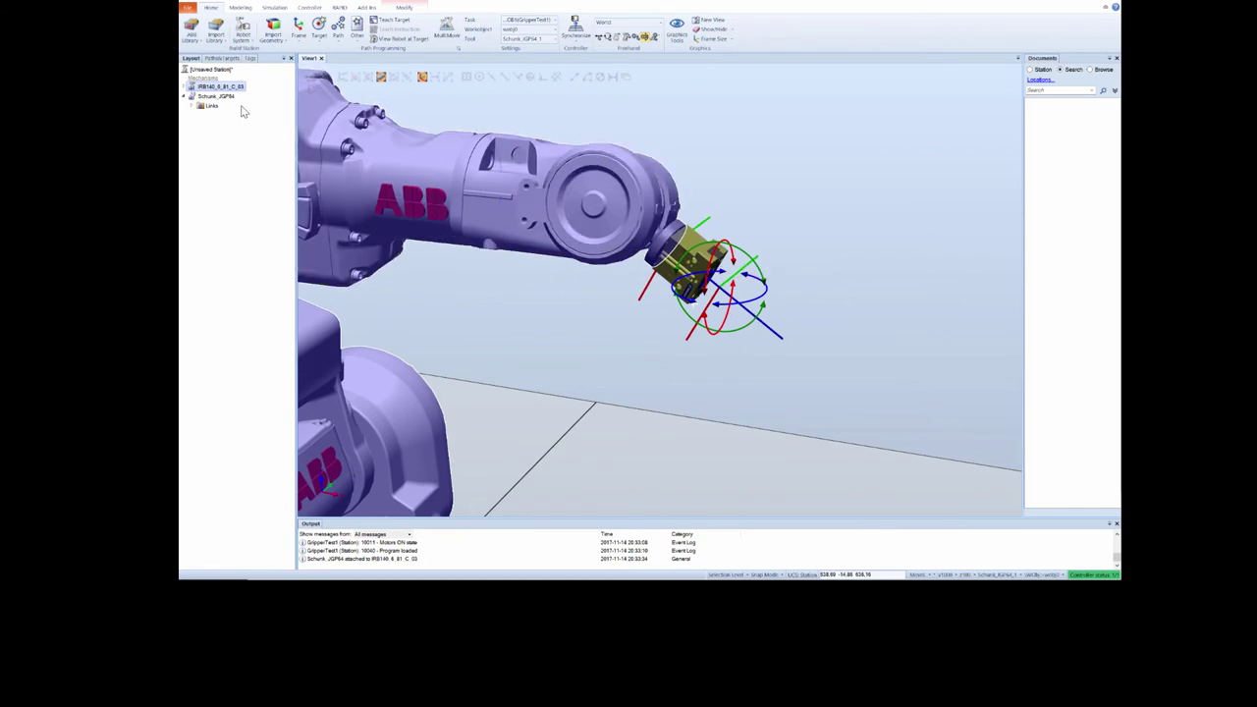
{"action": "right_click", "coordinate": [206, 88]}
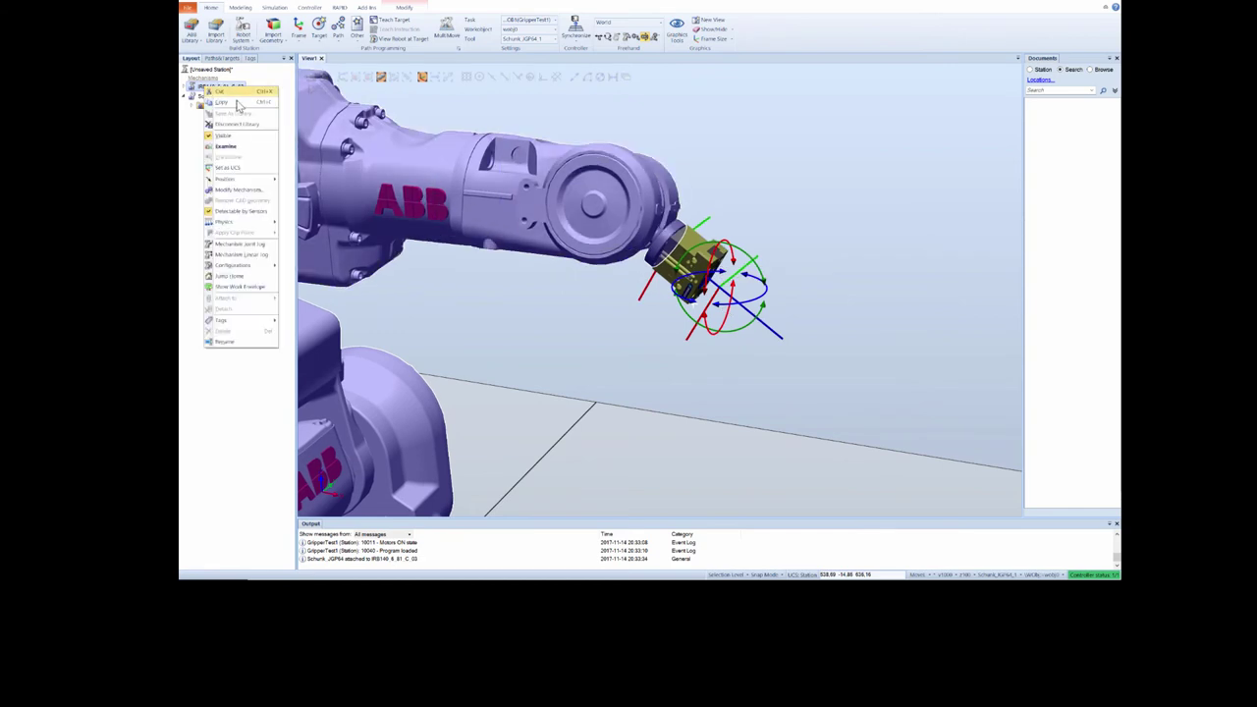
{"action": "left_click", "coordinate": [232, 276]}
{"action": "left_click", "coordinate": [585, 310]}
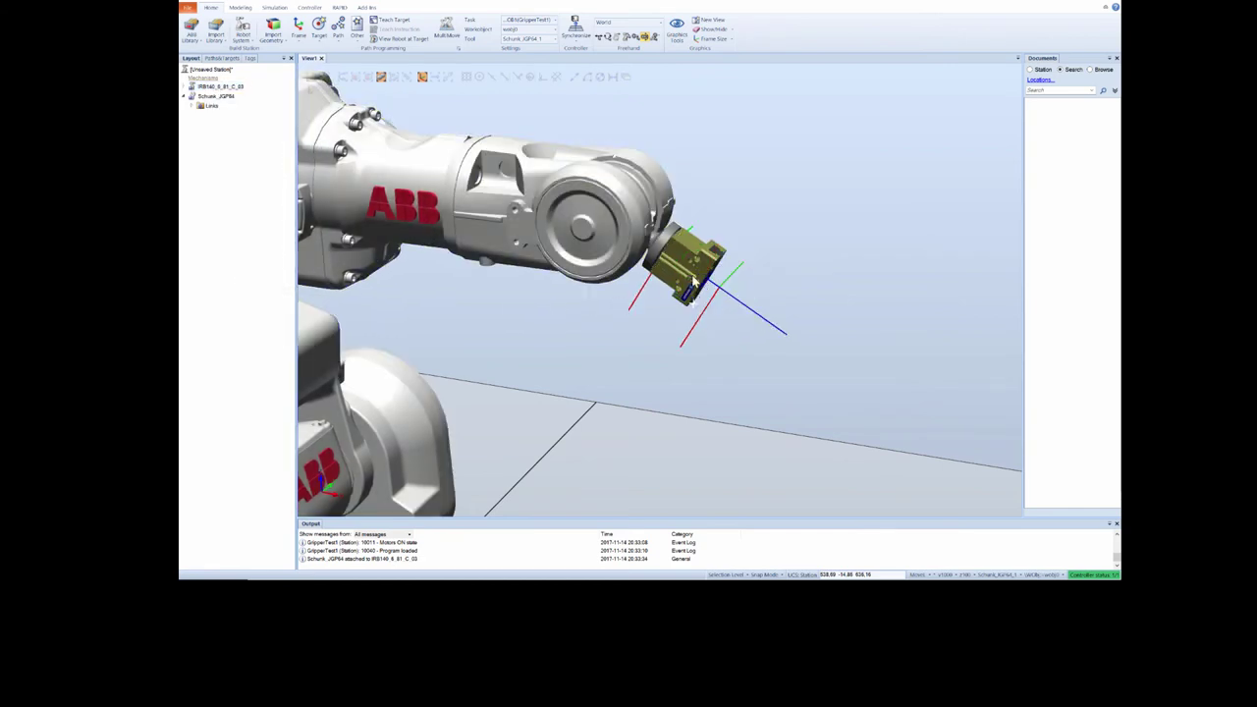
{"action": "scroll", "coordinate": [720, 252], "scroll_direction": "down", "scroll_amount": 5}
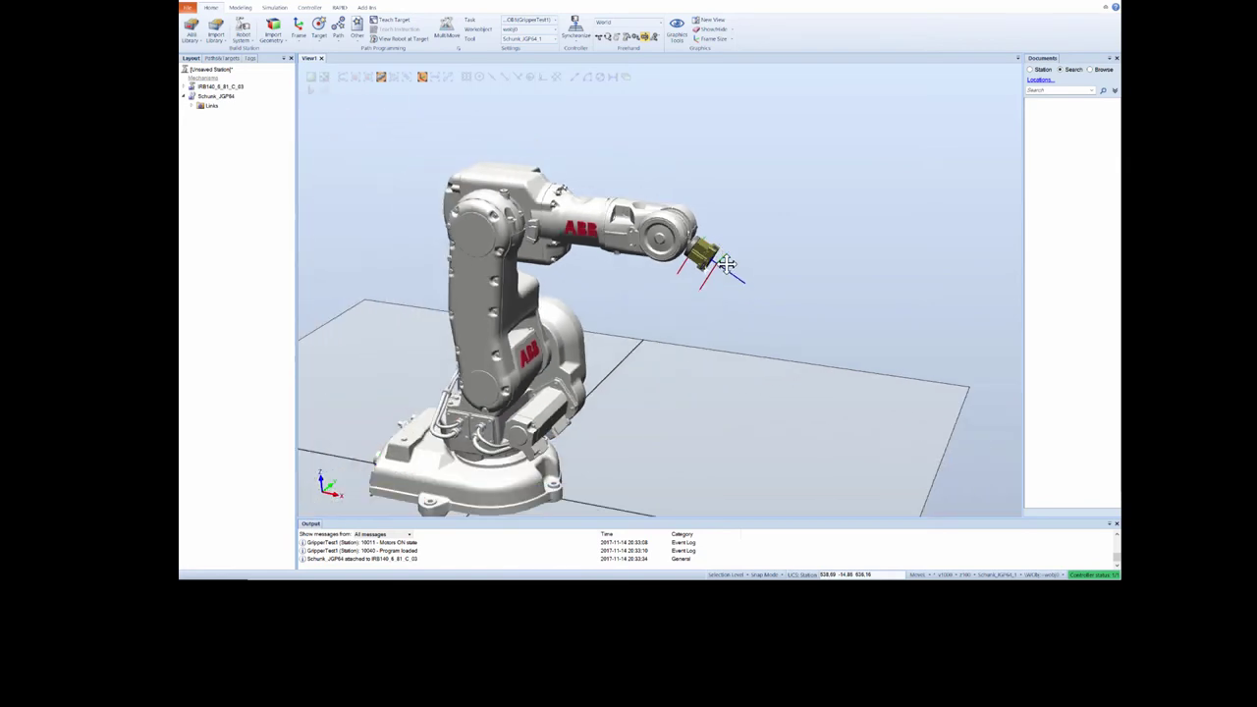
{"action": "mouse_move", "coordinate": [721, 252]}
{"action": "left_mouse_down", "text": "ctrl+shift"}
{"action": "mouse_move", "coordinate": [706, 254]}
{"action": "mouse_move", "coordinate": [725, 261]}
{"action": "left_mouse_up", "text": "ctrl+shift"}
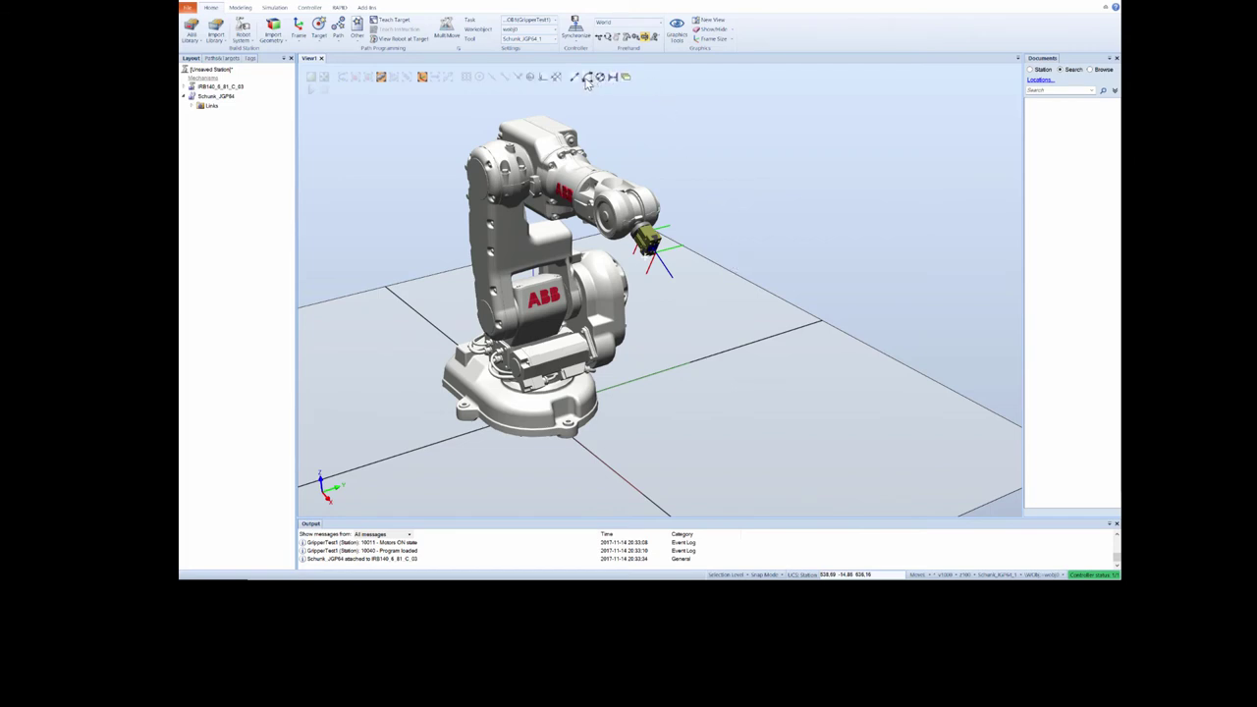
Step: Add a PROFIBUS device named Board10 to the controller's I/O System configuration, keeping the default settings
{"action": "left_click", "coordinate": [310, 8]}
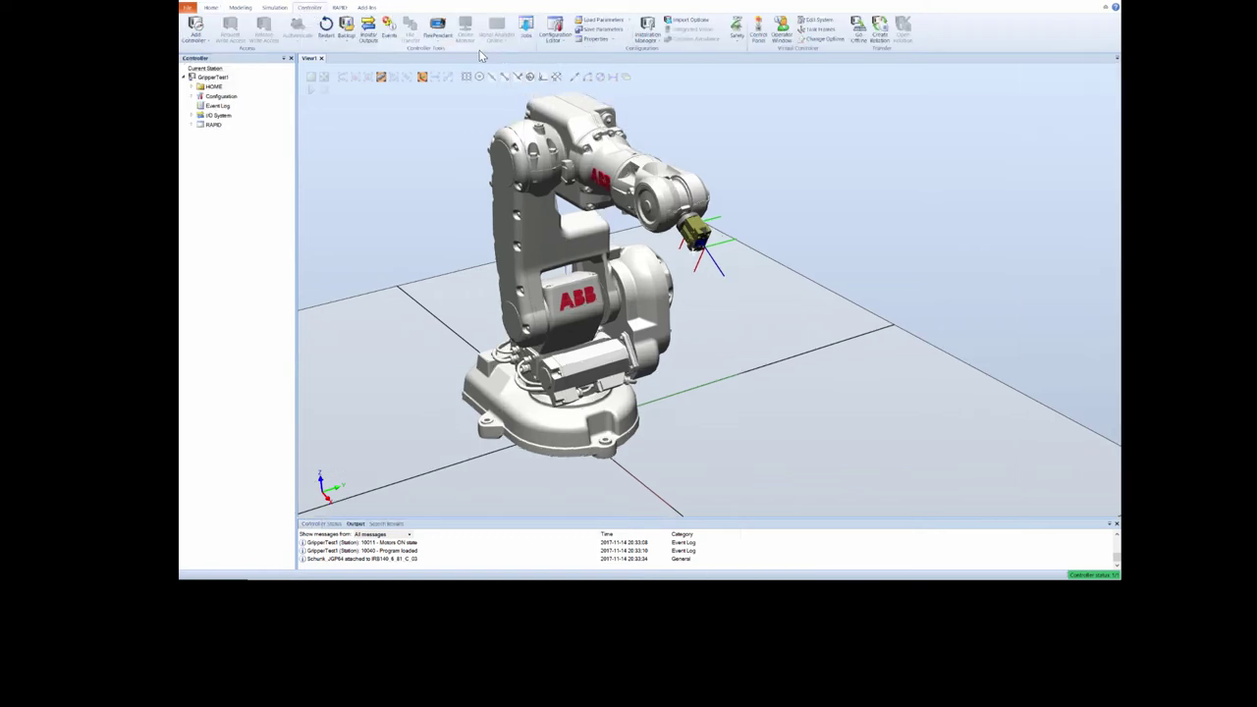
{"action": "left_click", "coordinate": [556, 39]}
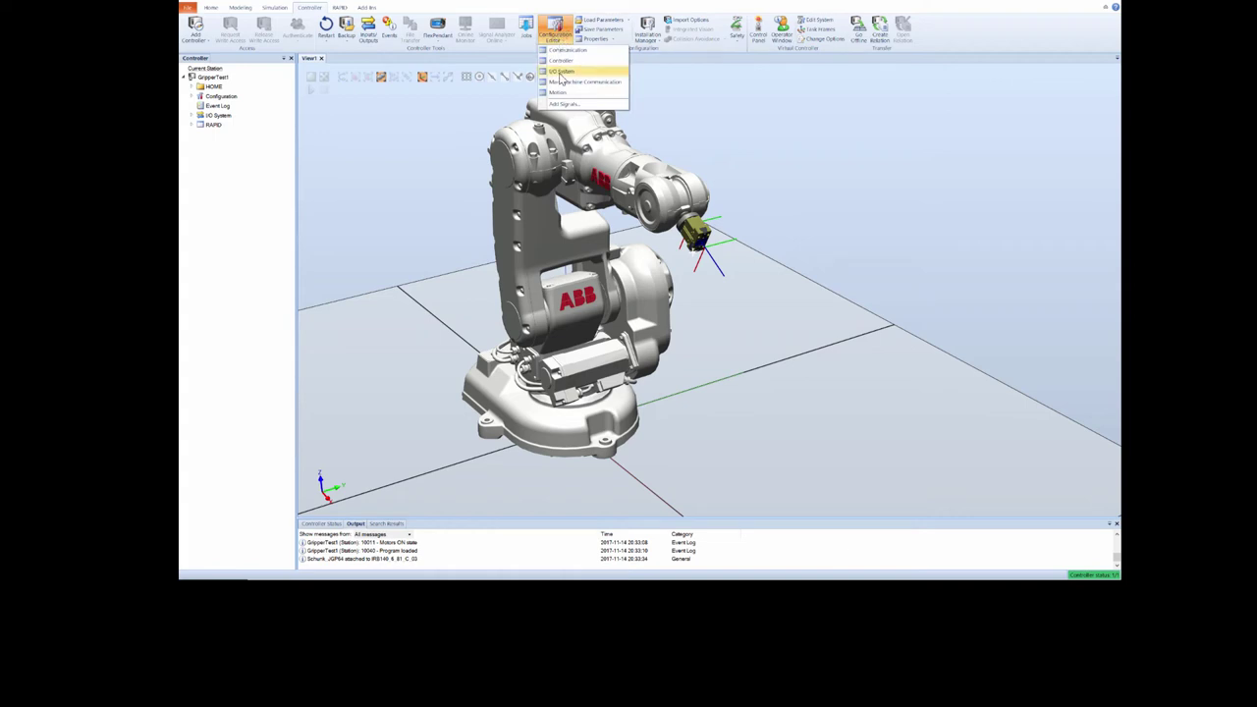
{"action": "left_click", "coordinate": [562, 73]}
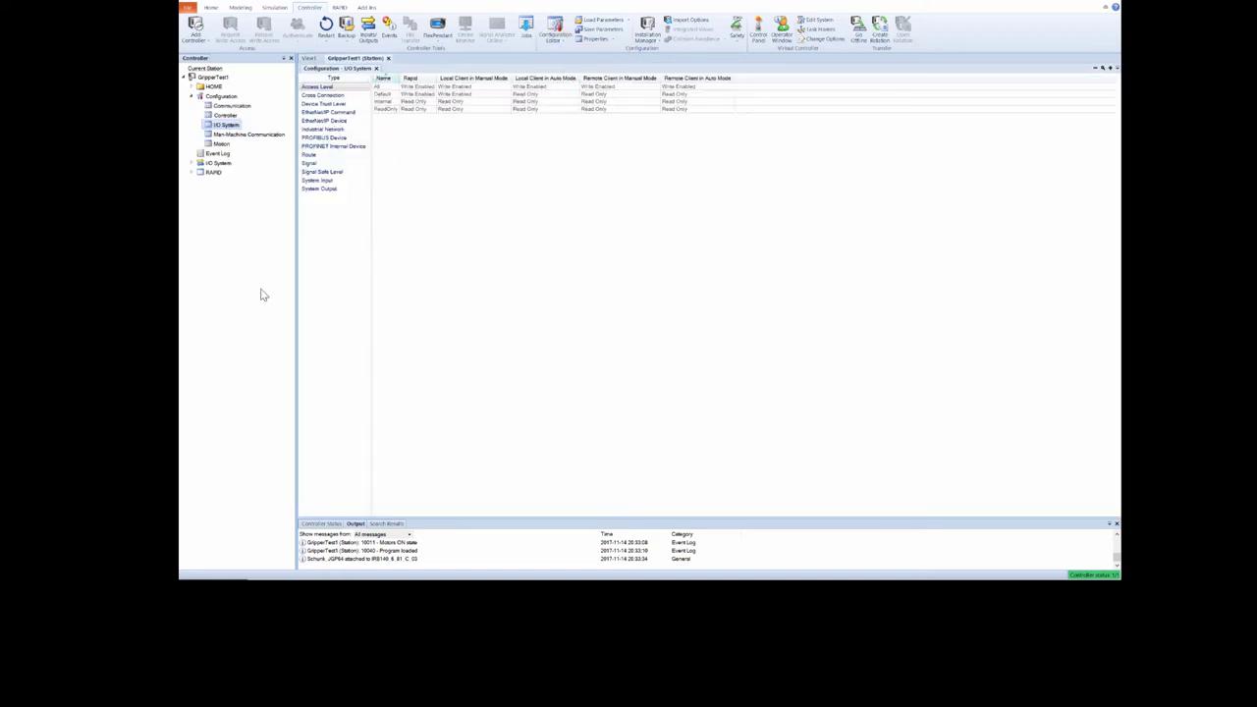
{"action": "left_click", "coordinate": [323, 141]}
{"action": "right_click", "coordinate": [322, 143]}
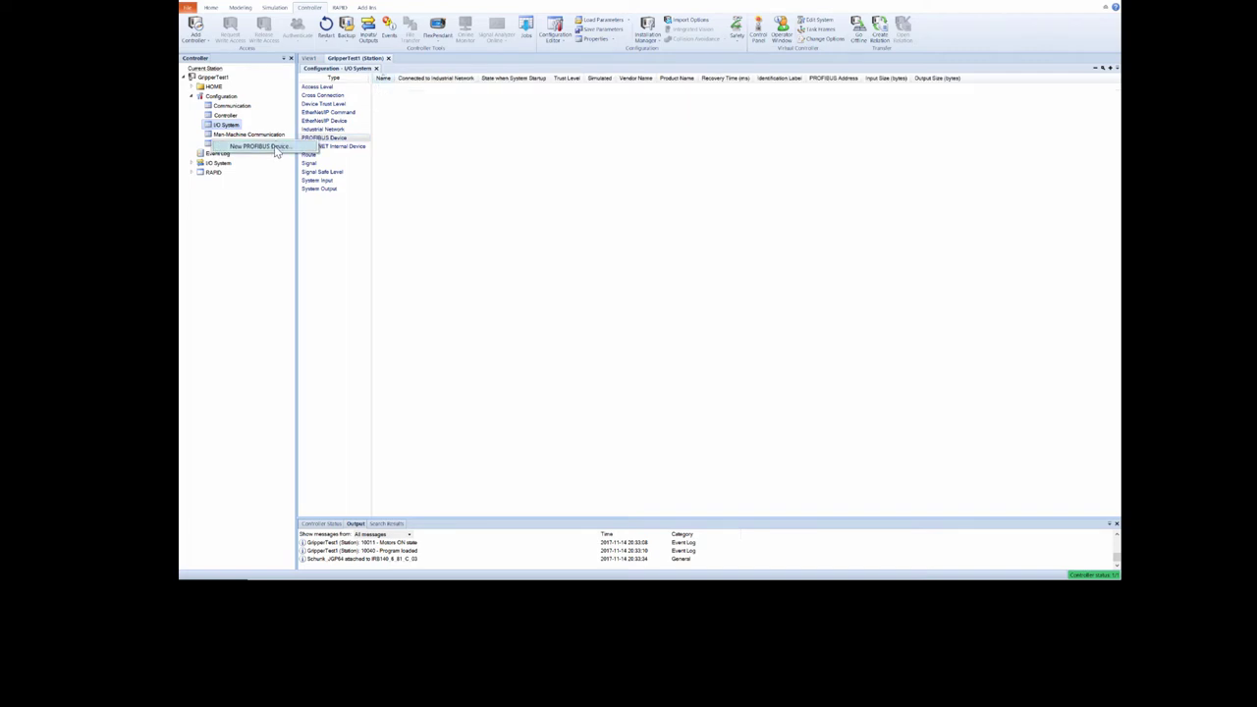
{"action": "left_click", "coordinate": [259, 147]}
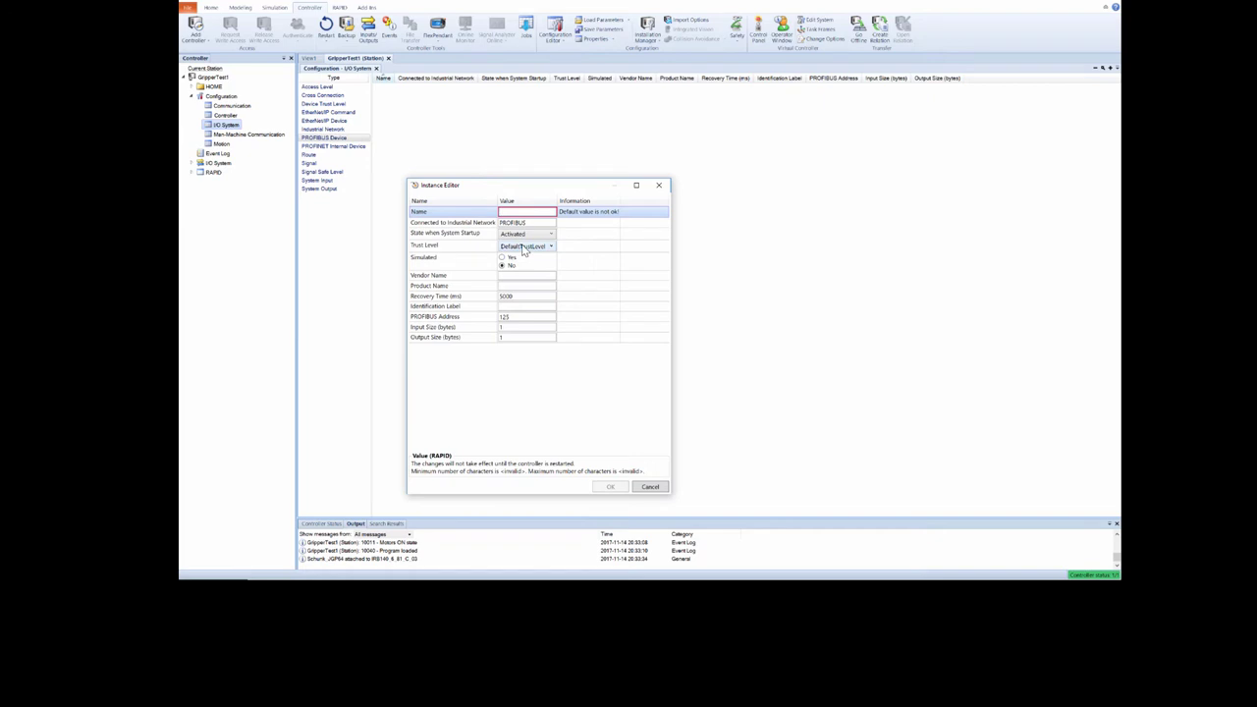
{"action": "type", "text": "S"}
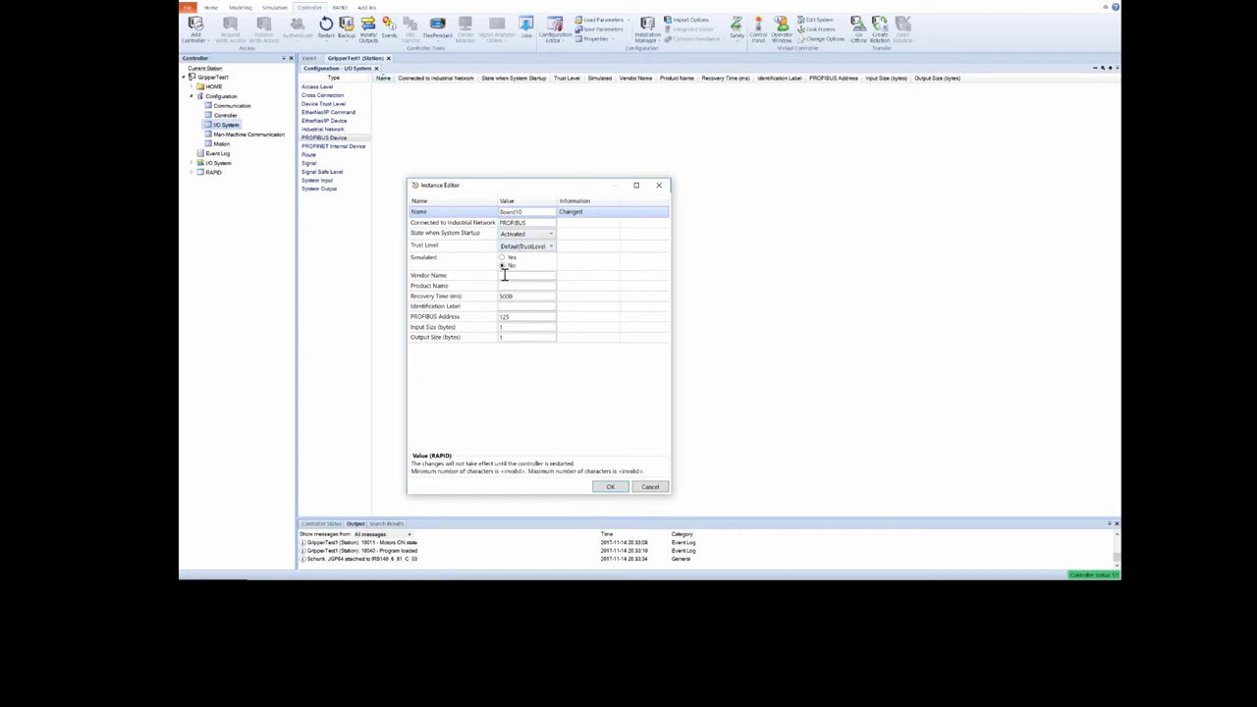
{"action": "left_click", "coordinate": [609, 488]}
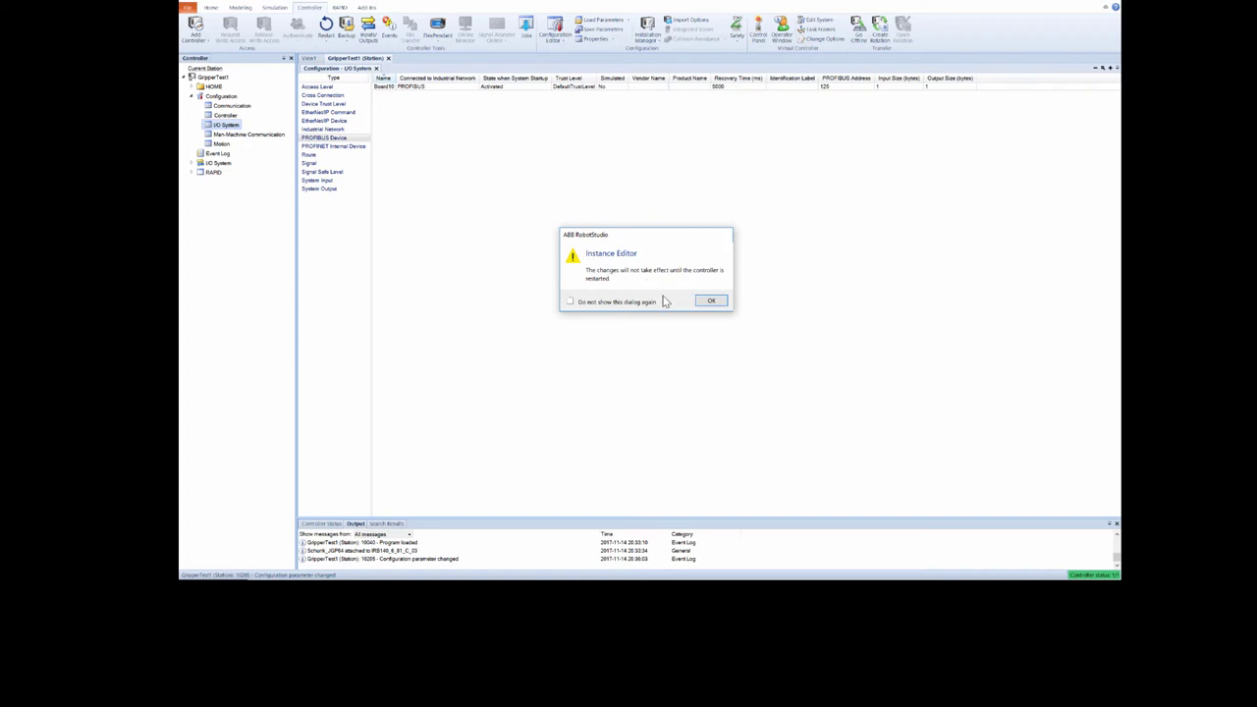
{"action": "left_click", "coordinate": [711, 300]}
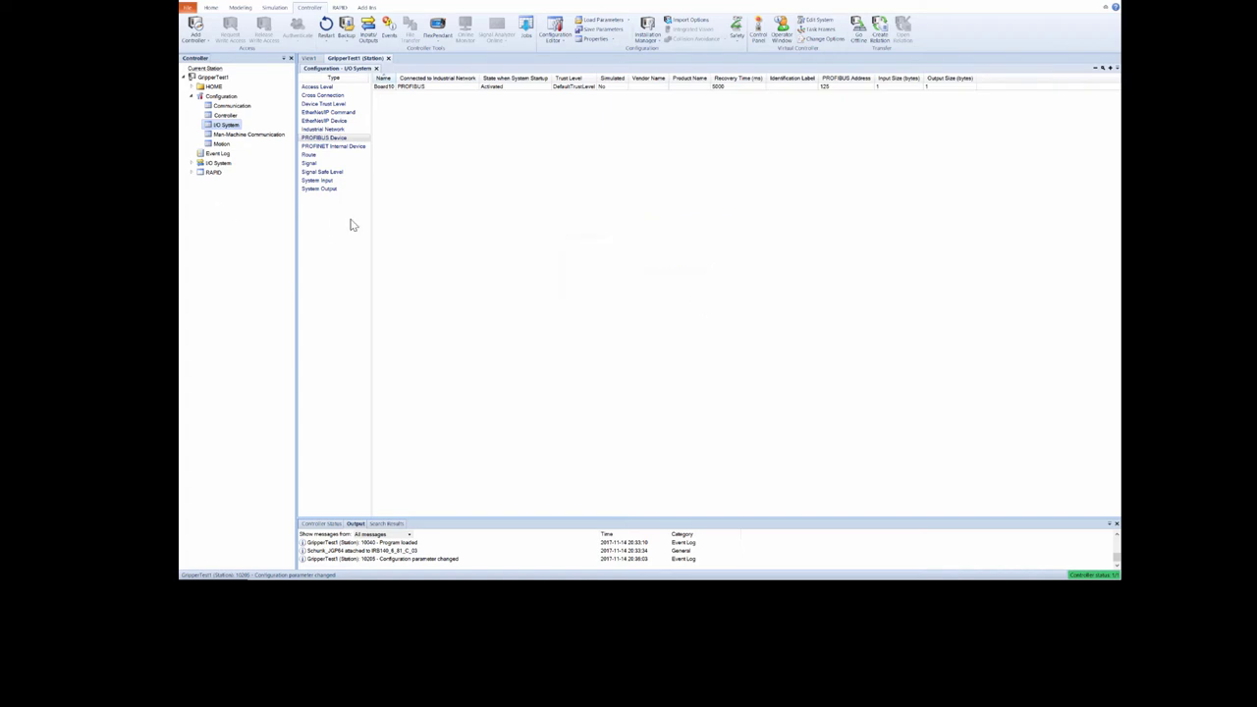
Step: Start a new I/O signal instance named GrpOpen and set its type to Digital Output
{"action": "left_click", "coordinate": [310, 164]}
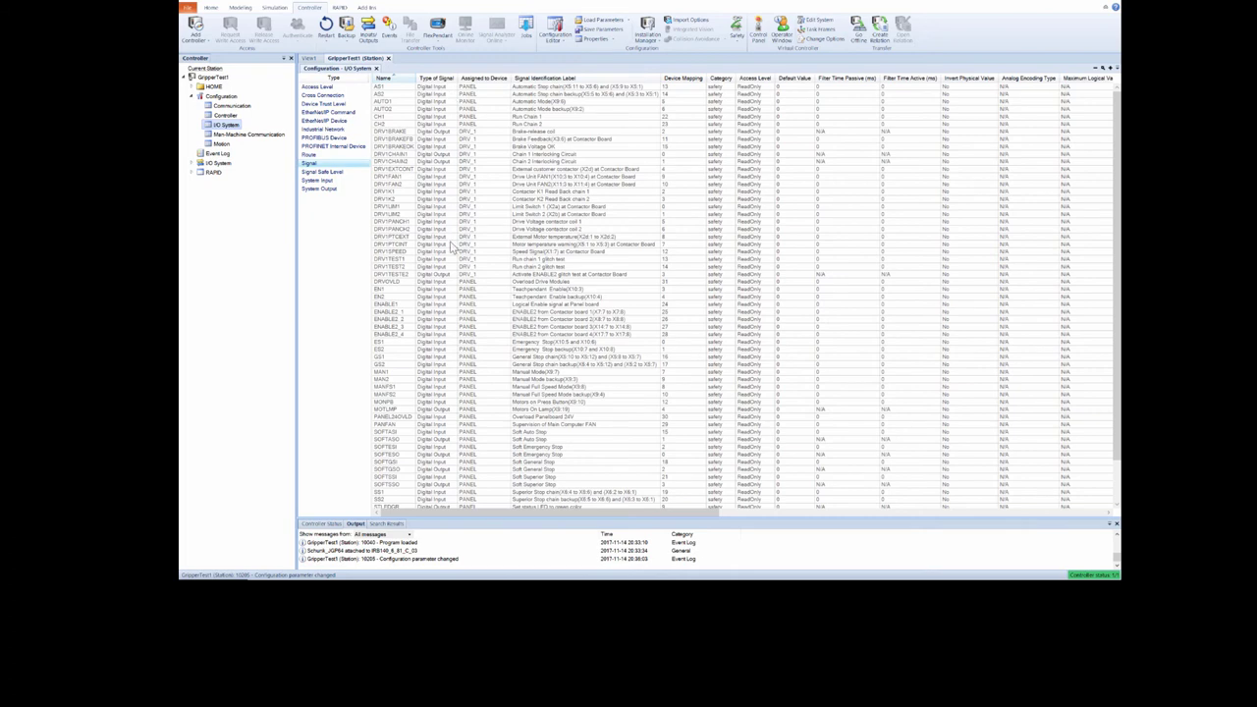
{"action": "scroll", "coordinate": [556, 316], "scroll_direction": "down", "scroll_amount": 2}
{"action": "scroll", "coordinate": [556, 320], "scroll_direction": "up", "scroll_amount": 2}
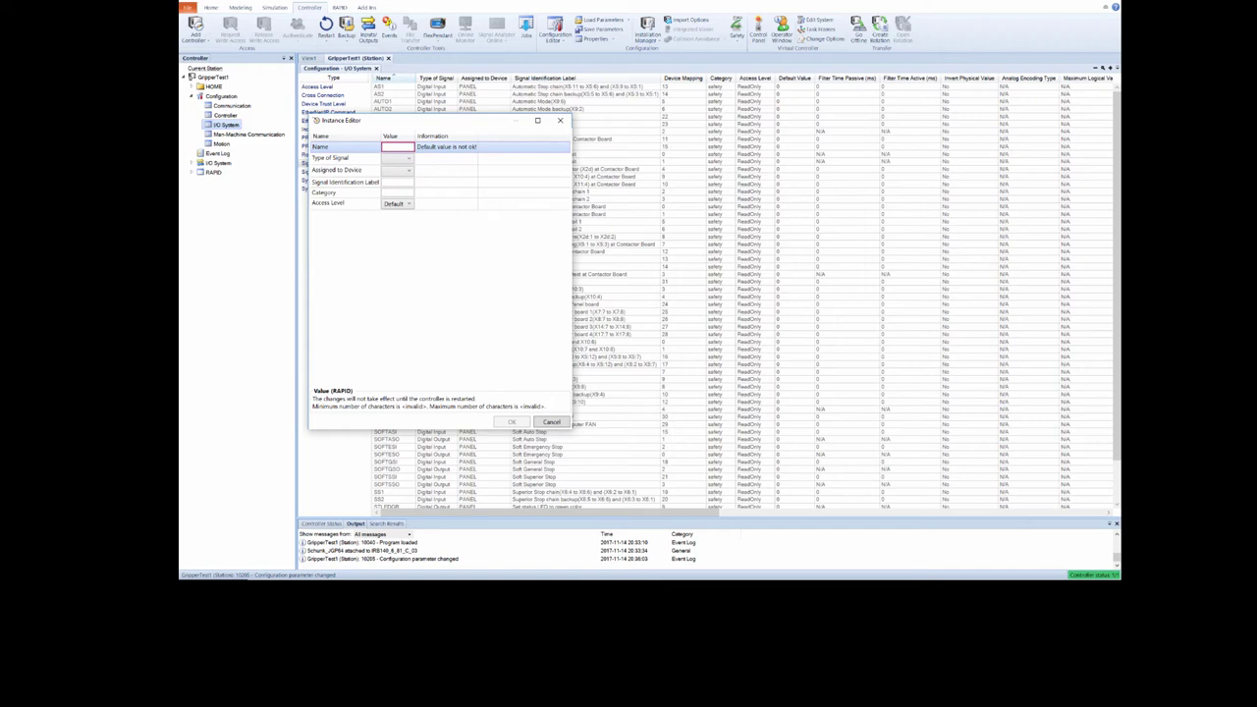
{"action": "type", "text": "GripOpen"}
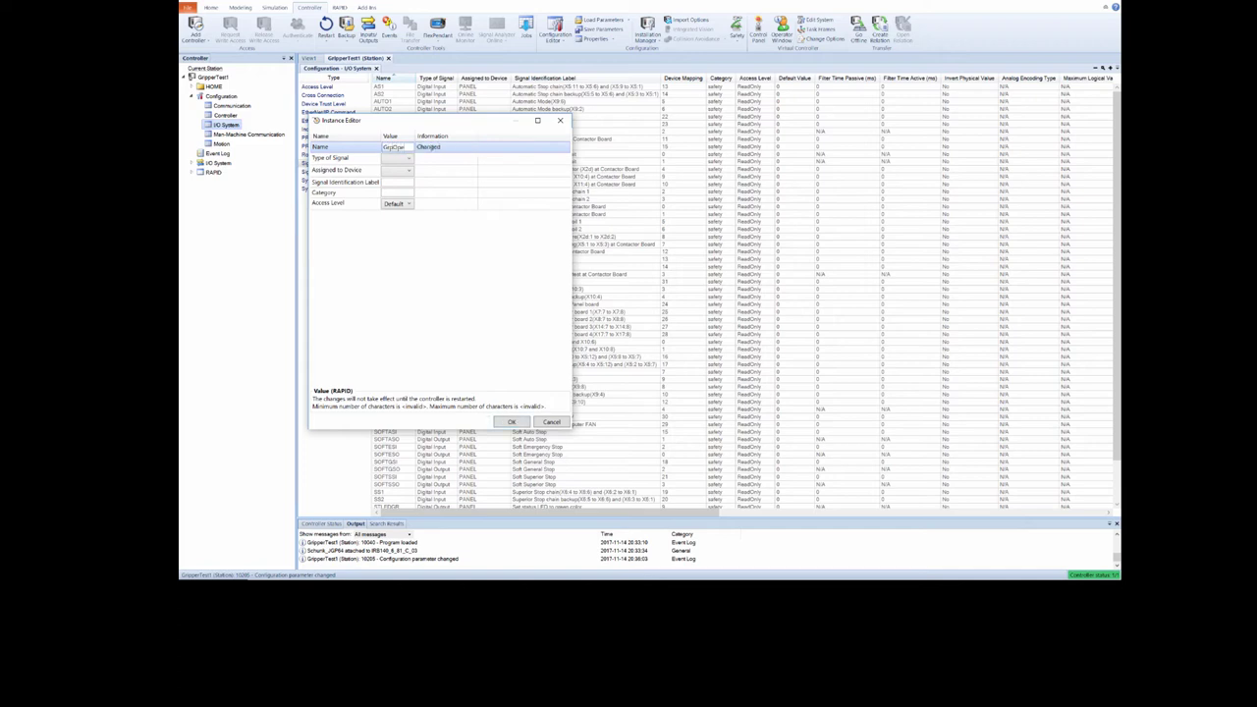
{"action": "left_click", "coordinate": [407, 160]}
{"action": "left_click", "coordinate": [411, 164]}
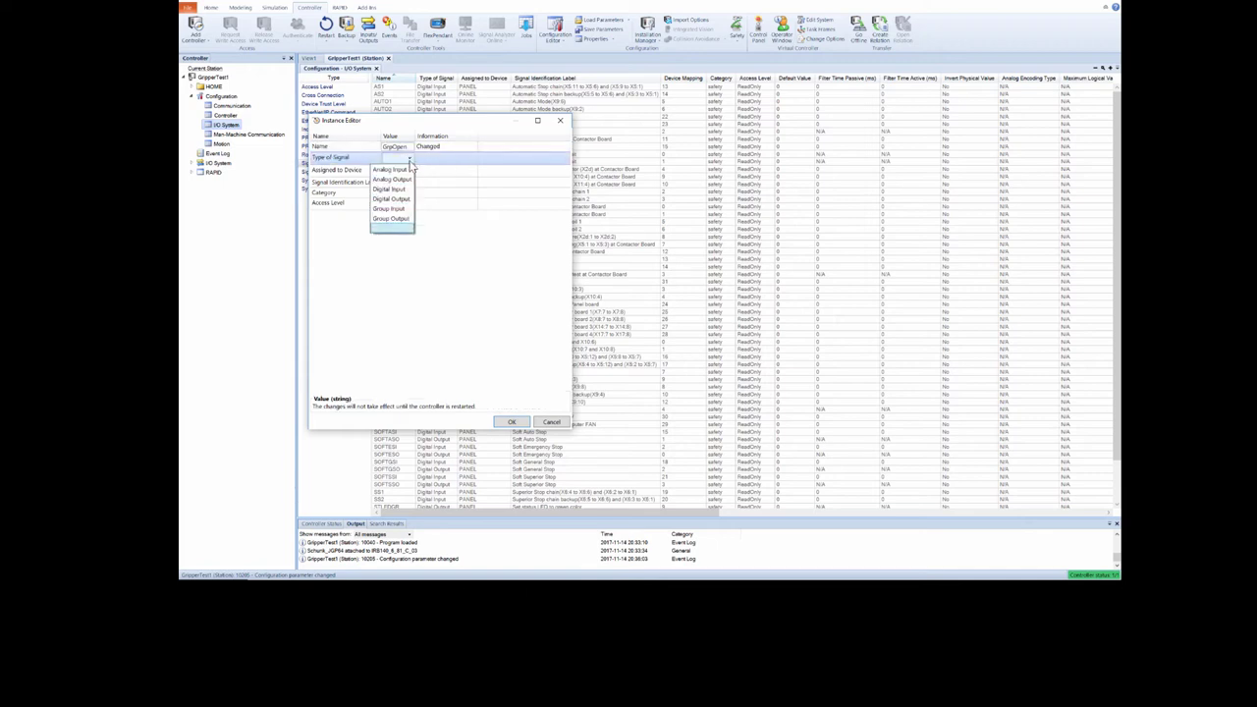
{"action": "left_click", "coordinate": [391, 198]}
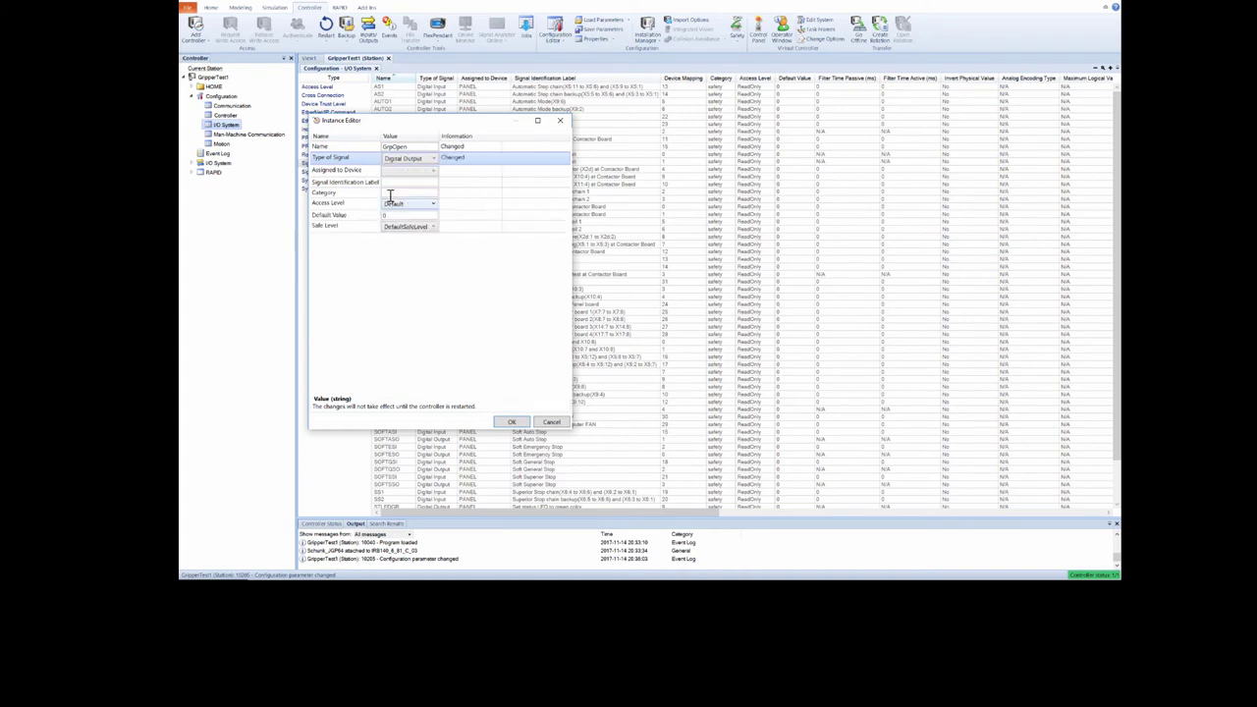
Step: Assign the GrpOpen signal to Board10 with device mapping 14 and save the signal
{"action": "left_click", "coordinate": [399, 173]}
{"action": "left_click", "coordinate": [401, 175]}
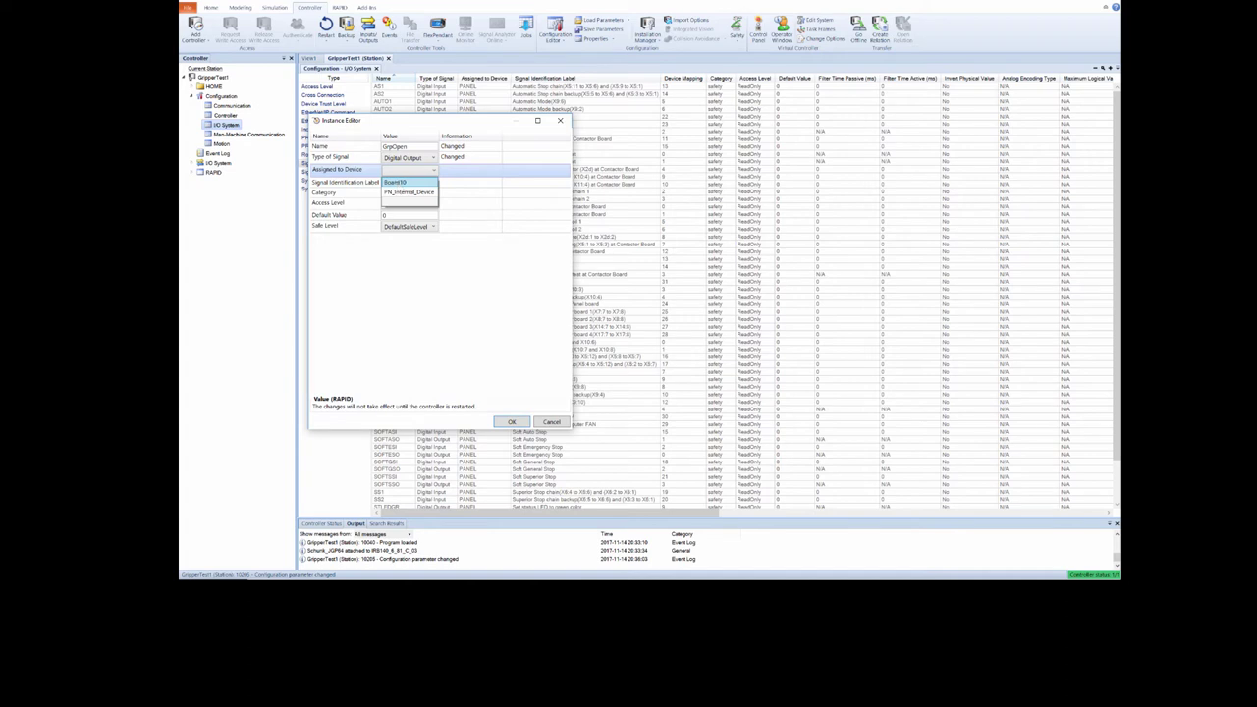
{"action": "left_click", "coordinate": [399, 183]}
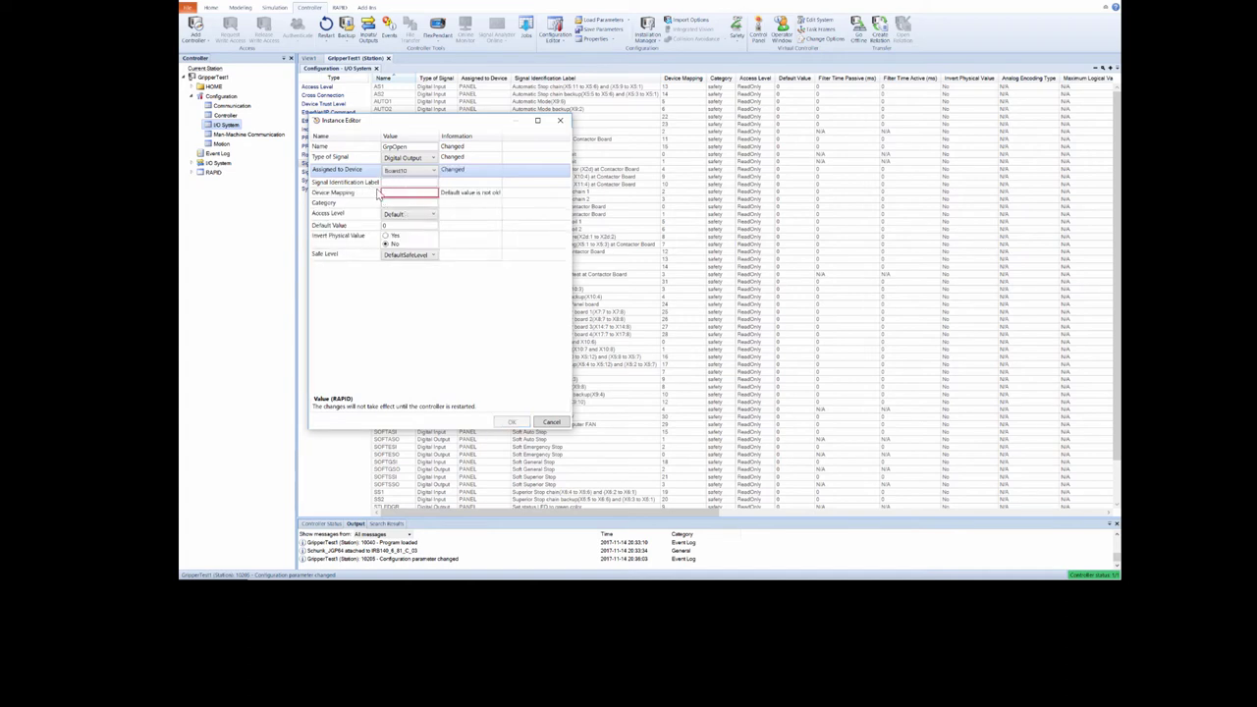
{"action": "left_click", "coordinate": [389, 192]}
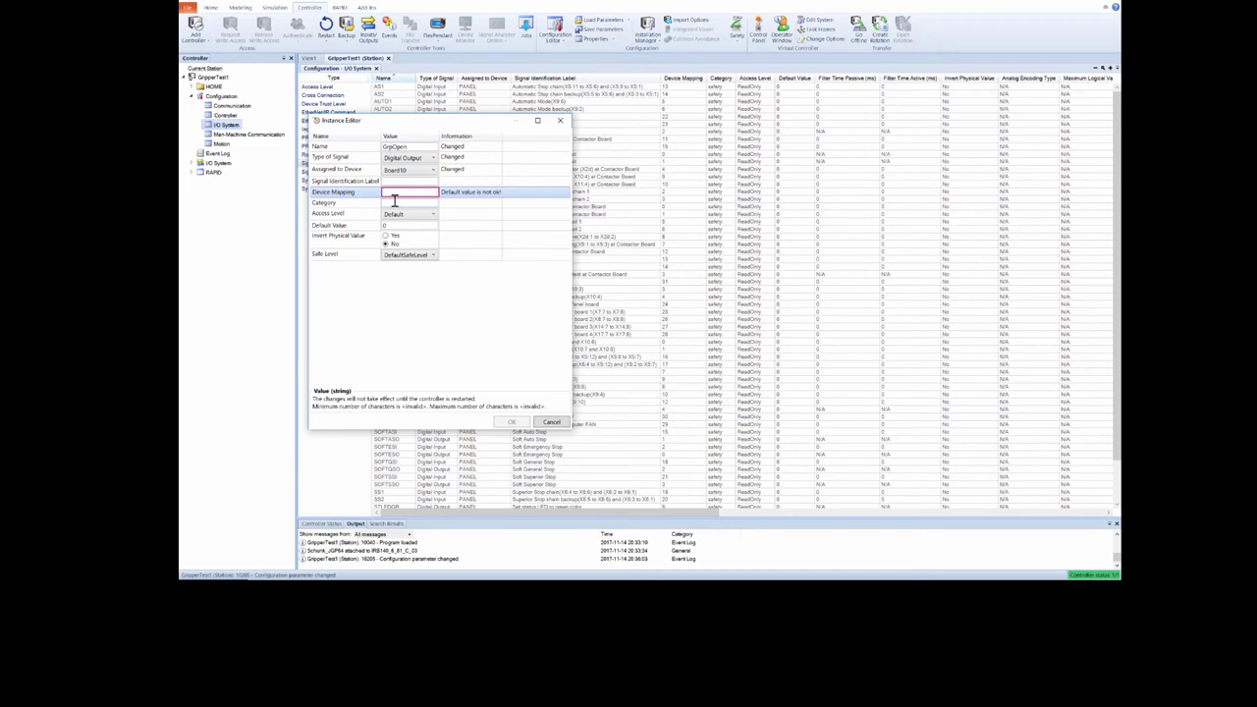
{"action": "type", "text": "0"}
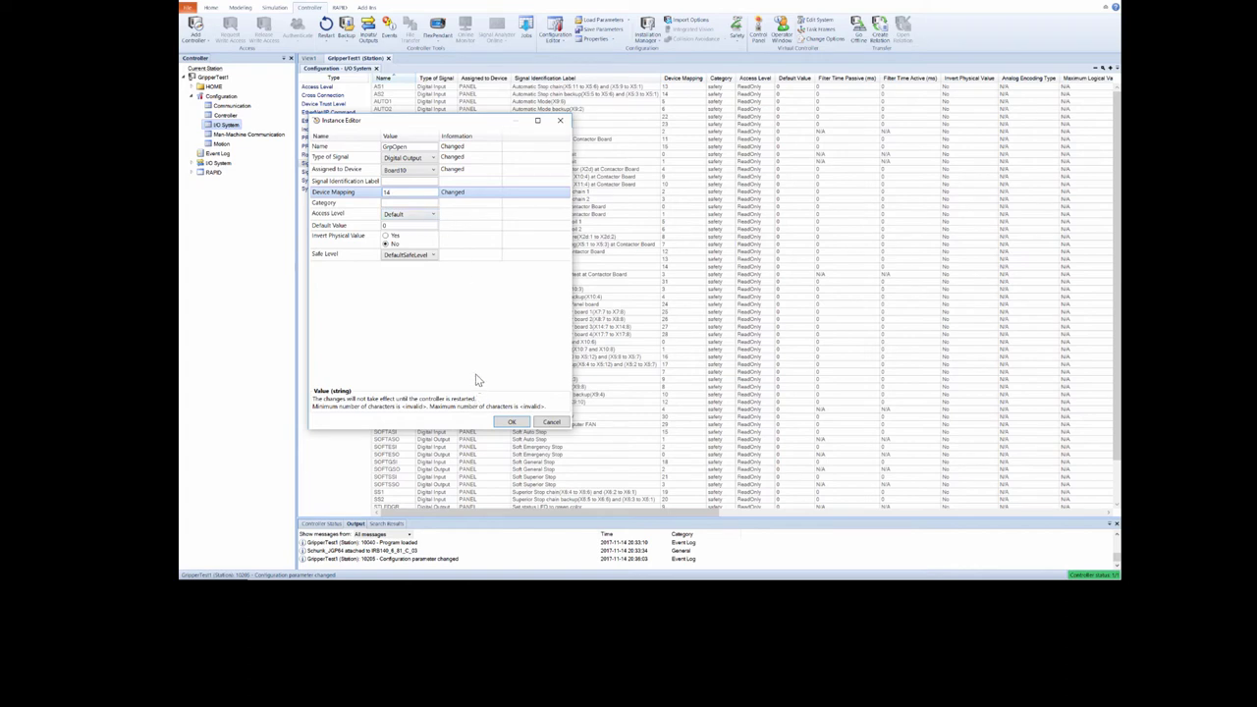
{"action": "left_click", "coordinate": [512, 422]}
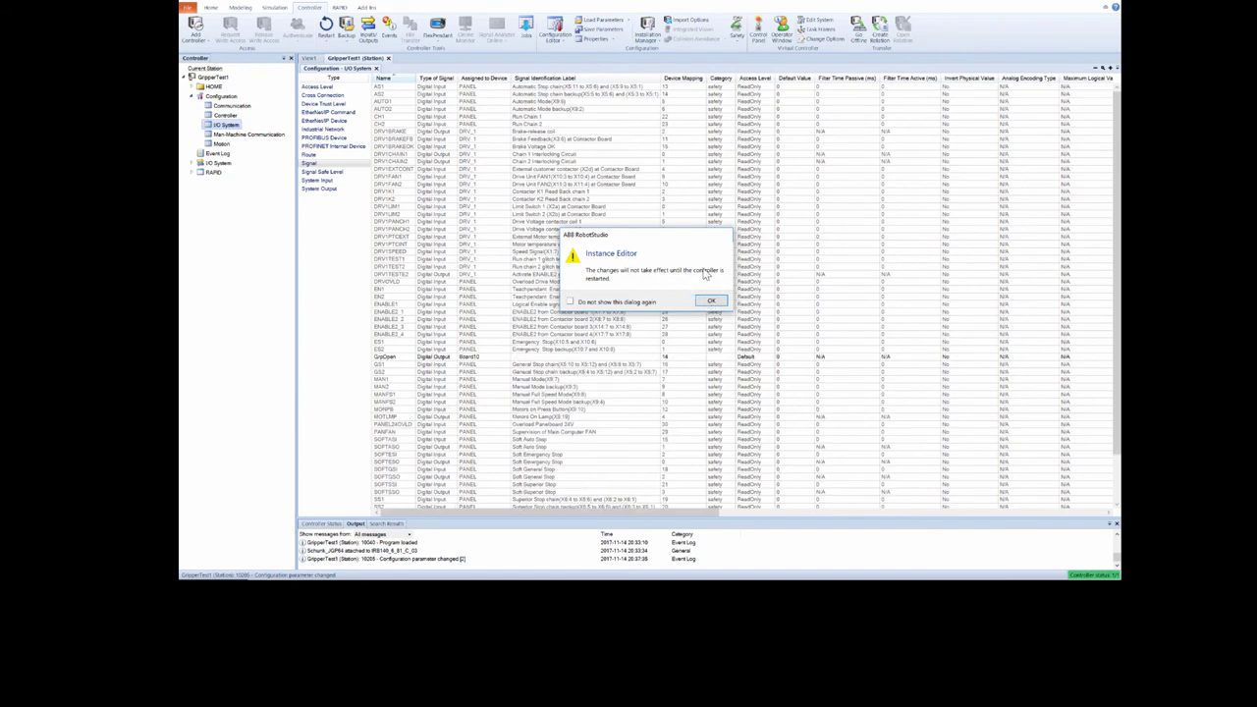
{"action": "left_click", "coordinate": [711, 301]}
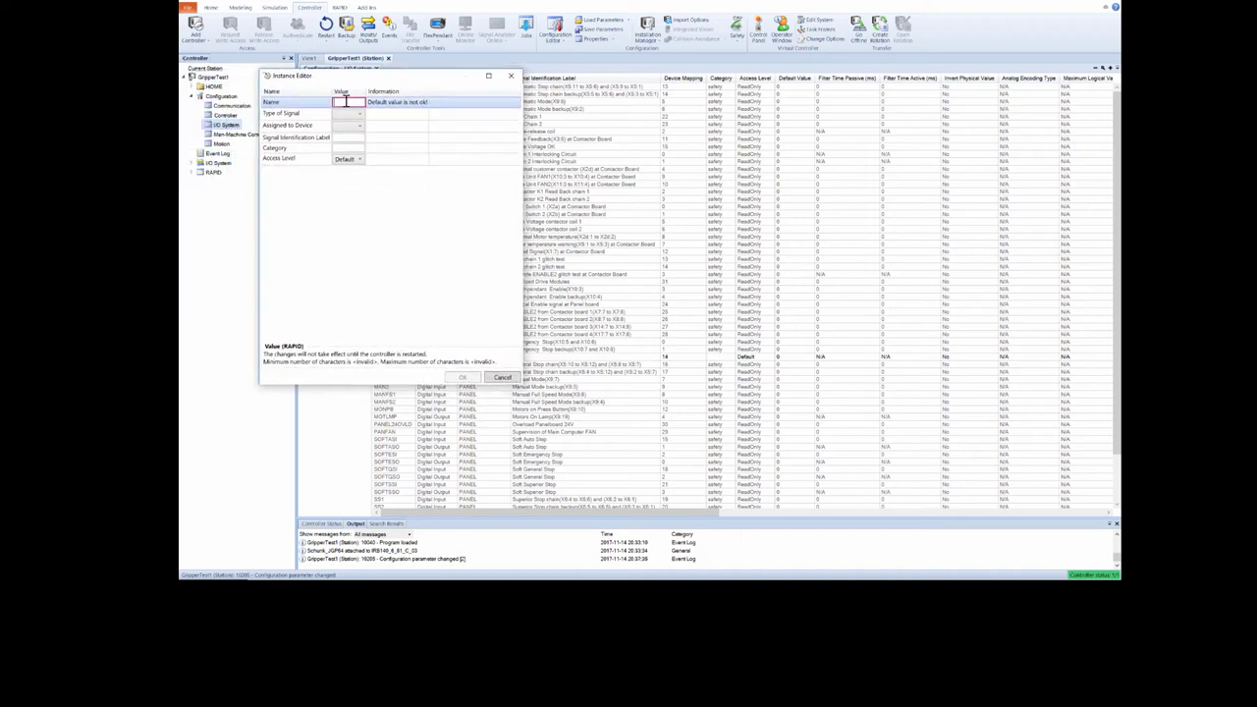
Step: Create a Digital Output signal named GrpClose, assigned to Board10 with device mapping 15
{"action": "type", "text": "GR"}
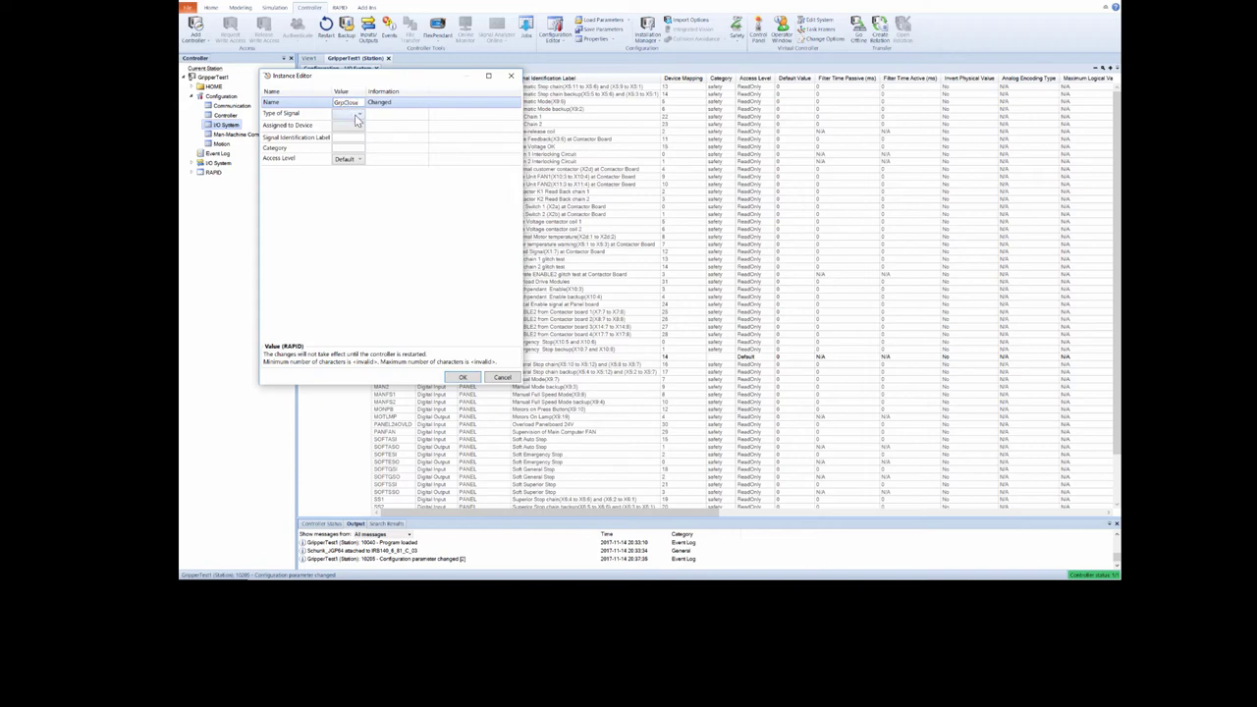
{"action": "left_click", "coordinate": [359, 116]}
{"action": "left_click", "coordinate": [358, 117]}
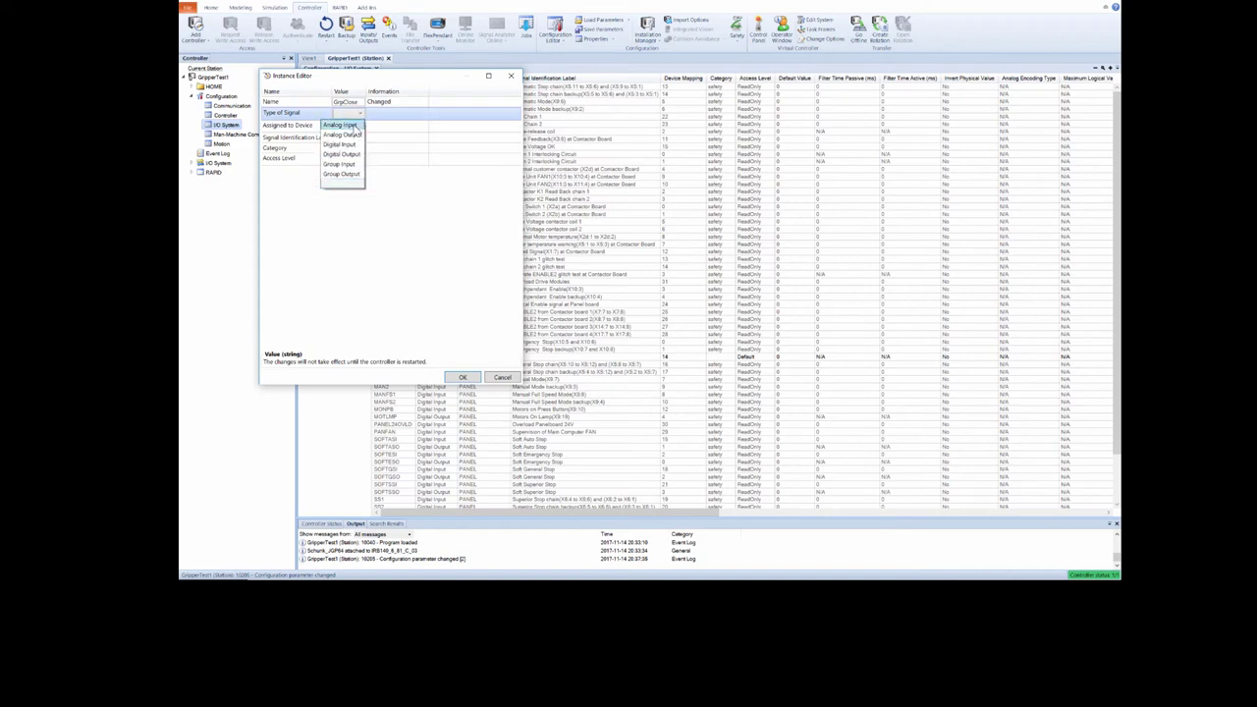
{"action": "left_click", "coordinate": [349, 159]}
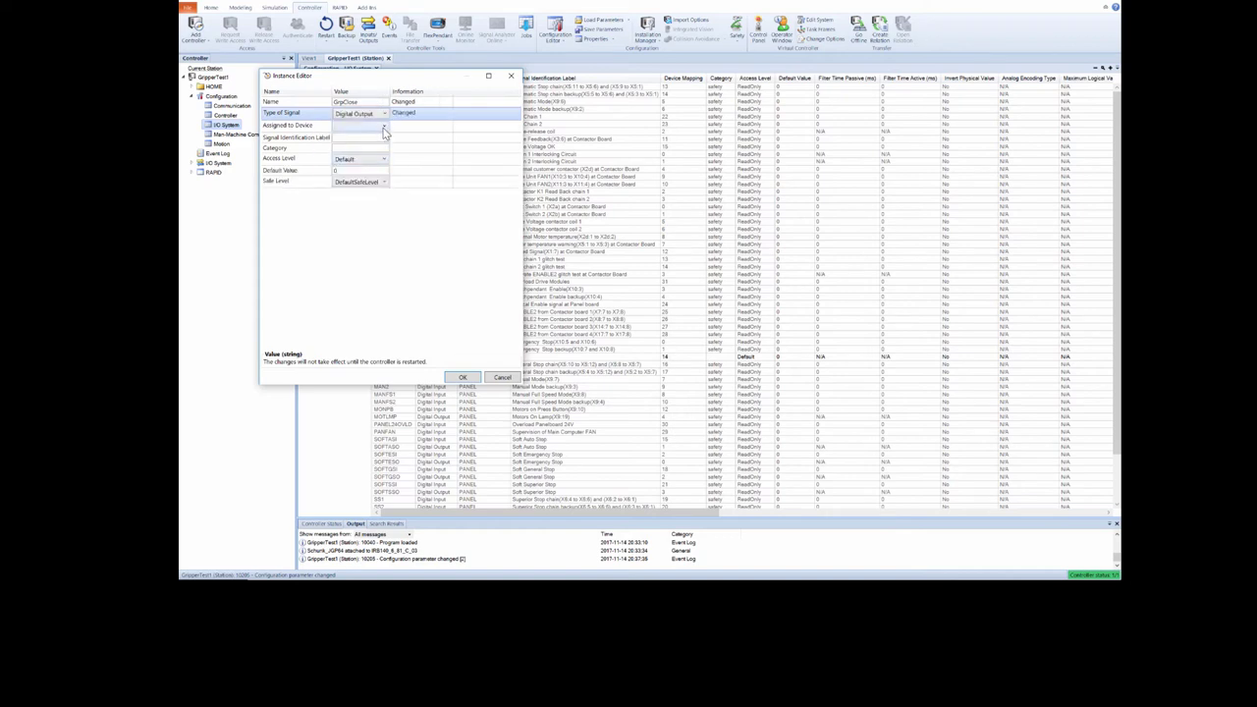
{"action": "left_click", "coordinate": [357, 127]}
{"action": "left_click", "coordinate": [357, 139]}
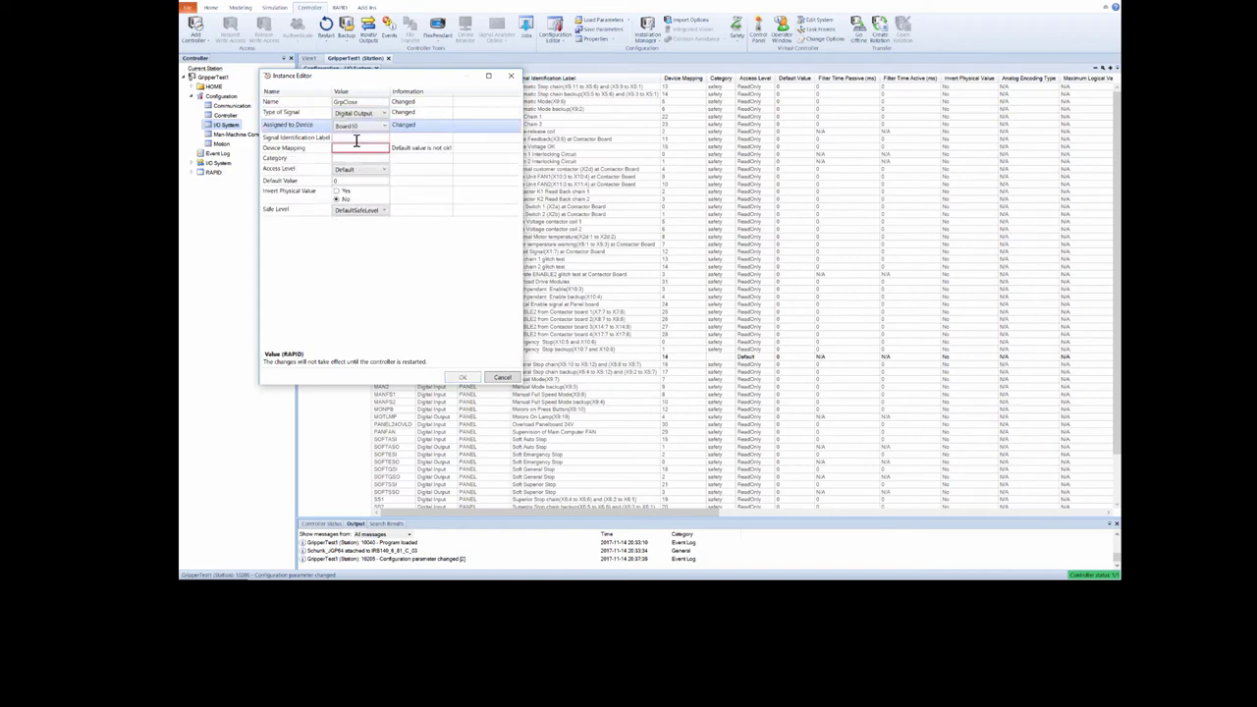
{"action": "left_click", "coordinate": [356, 147]}
{"action": "type", "text": "15"}
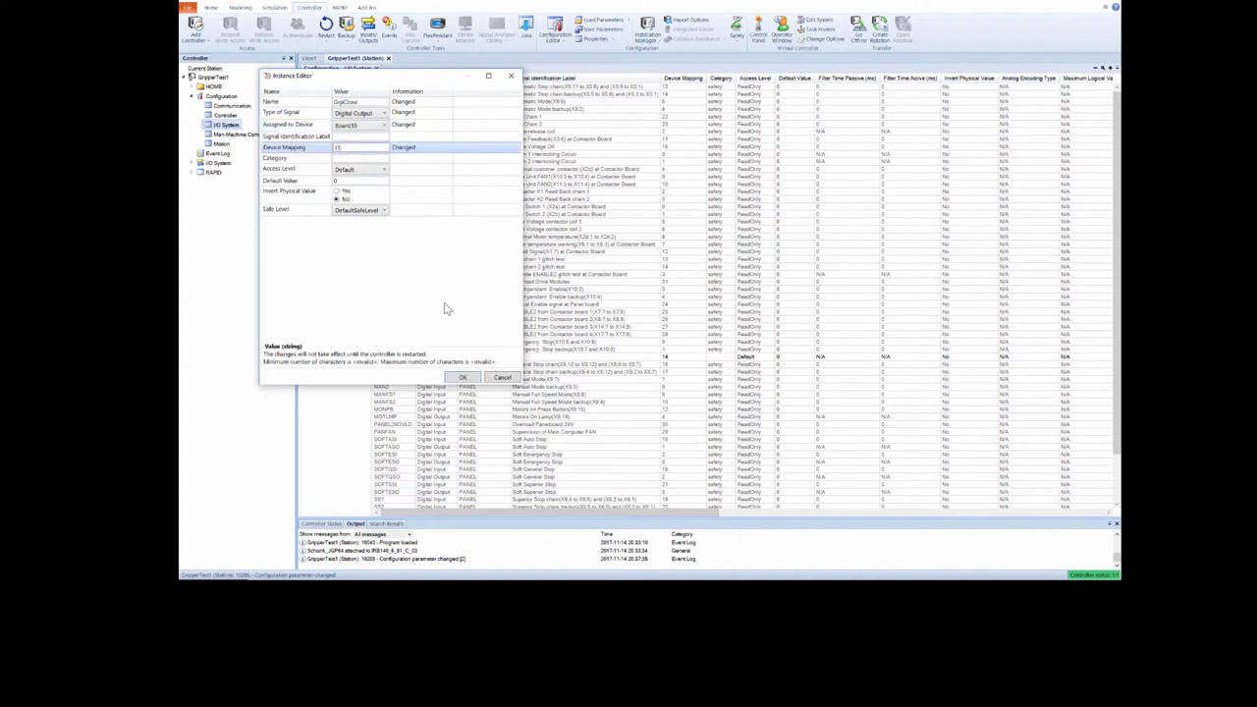
{"action": "left_click", "coordinate": [462, 377]}
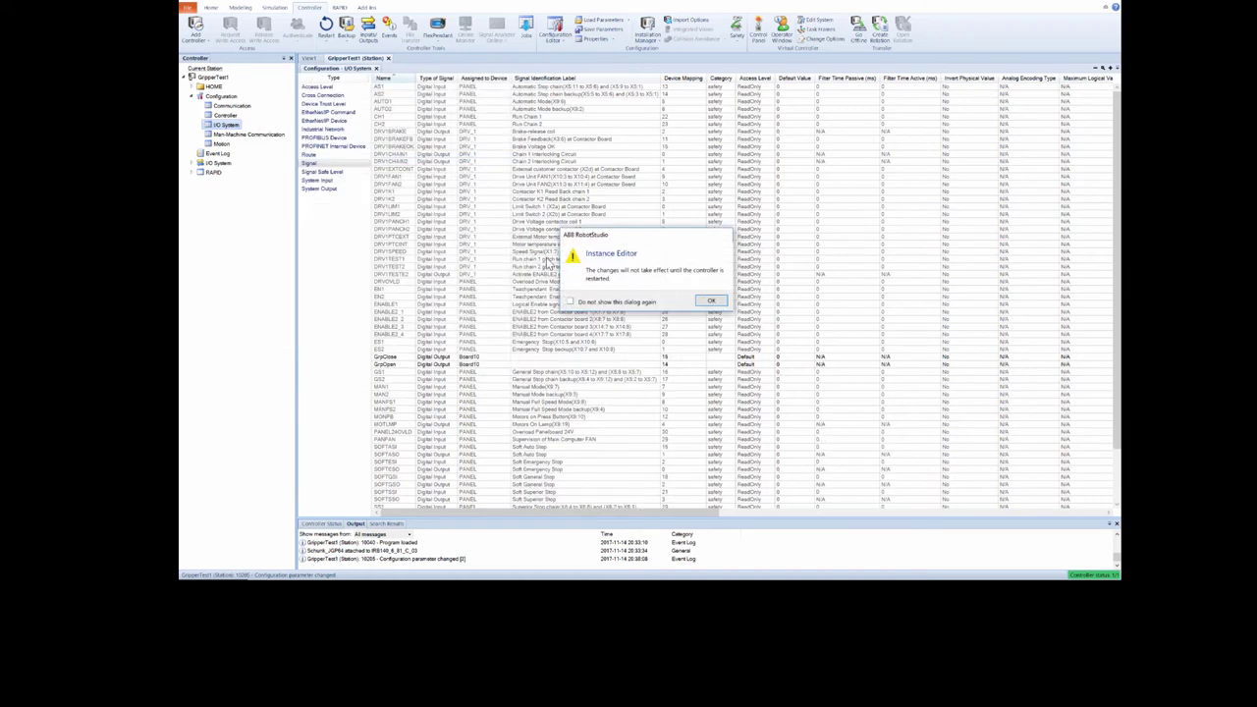
{"action": "left_click", "coordinate": [711, 300]}
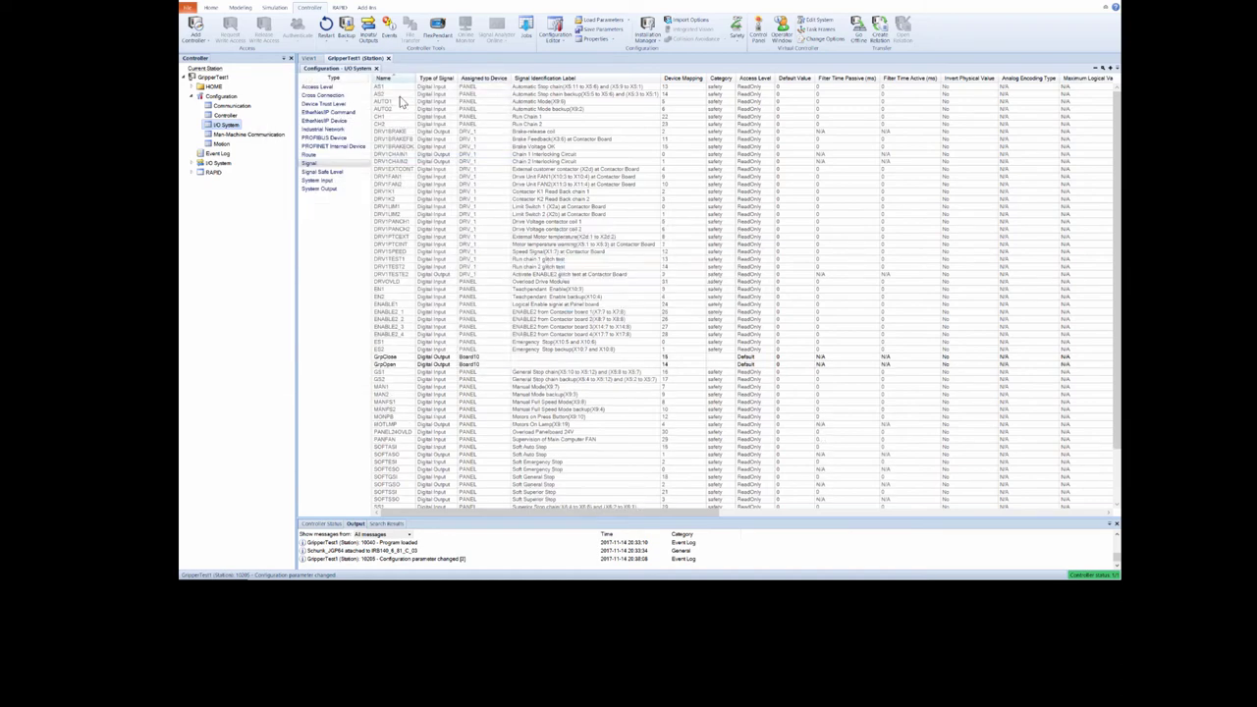
Step: Restart the controller with a warmstart to activate the changed I/O configuration
{"action": "left_click", "coordinate": [327, 36]}
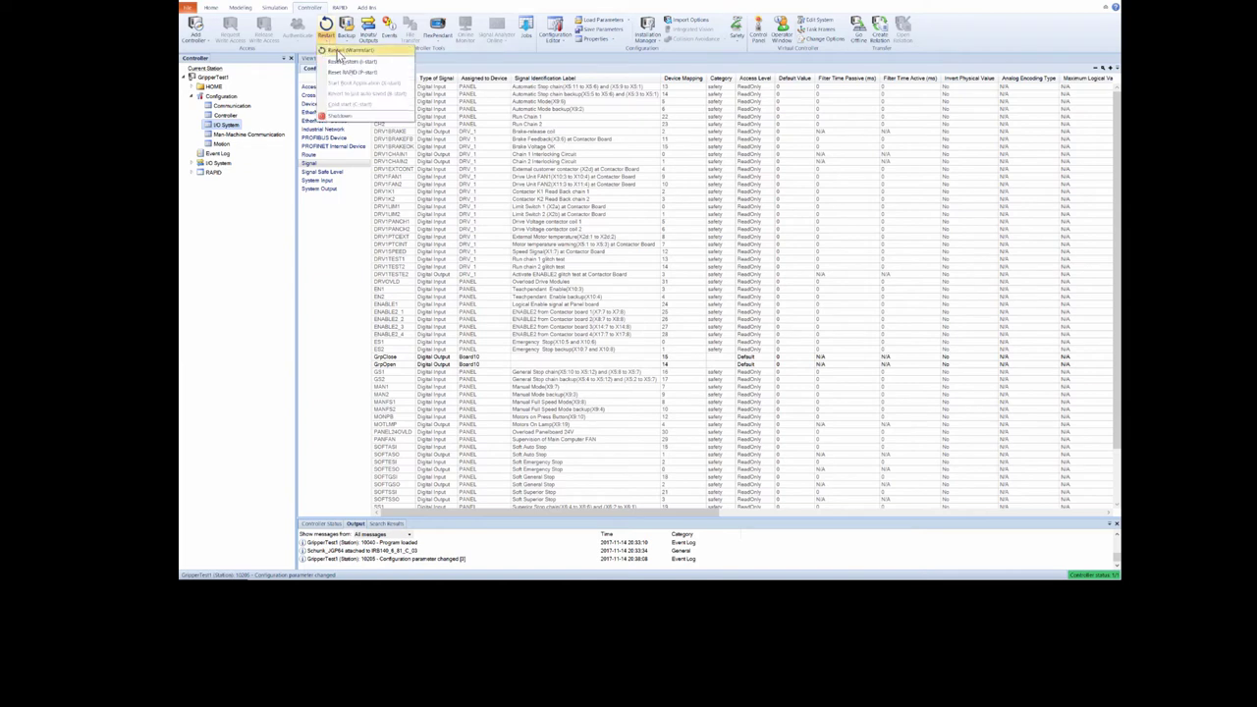
{"action": "left_click", "coordinate": [345, 50]}
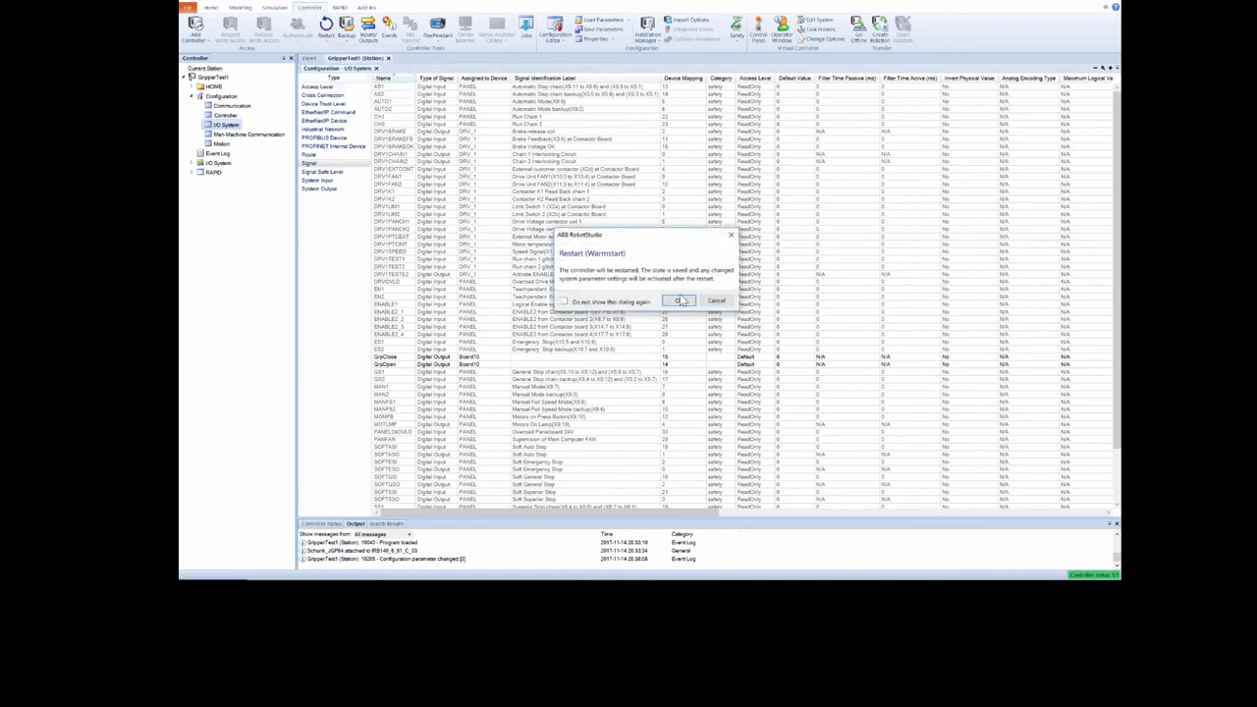
{"action": "left_click", "coordinate": [680, 300]}
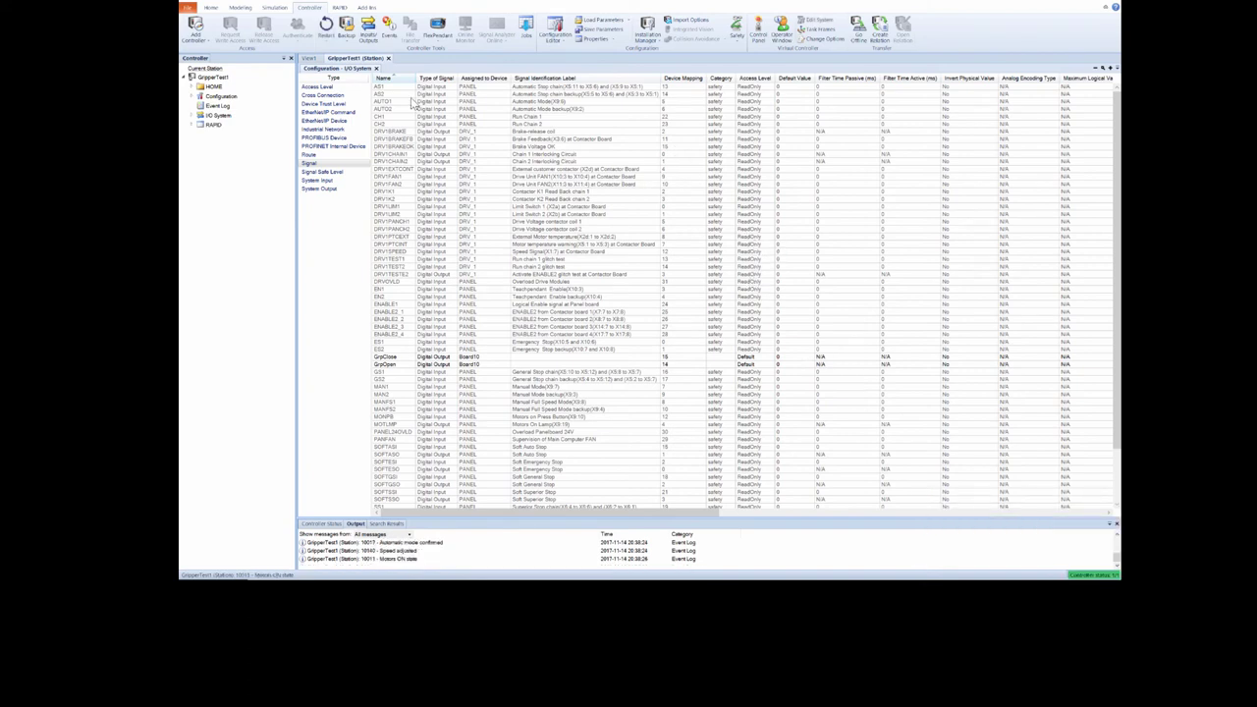
Step: In the station view, set the default move instruction to MoveJ with speed v100 and zone z10
{"action": "left_click", "coordinate": [308, 58]}
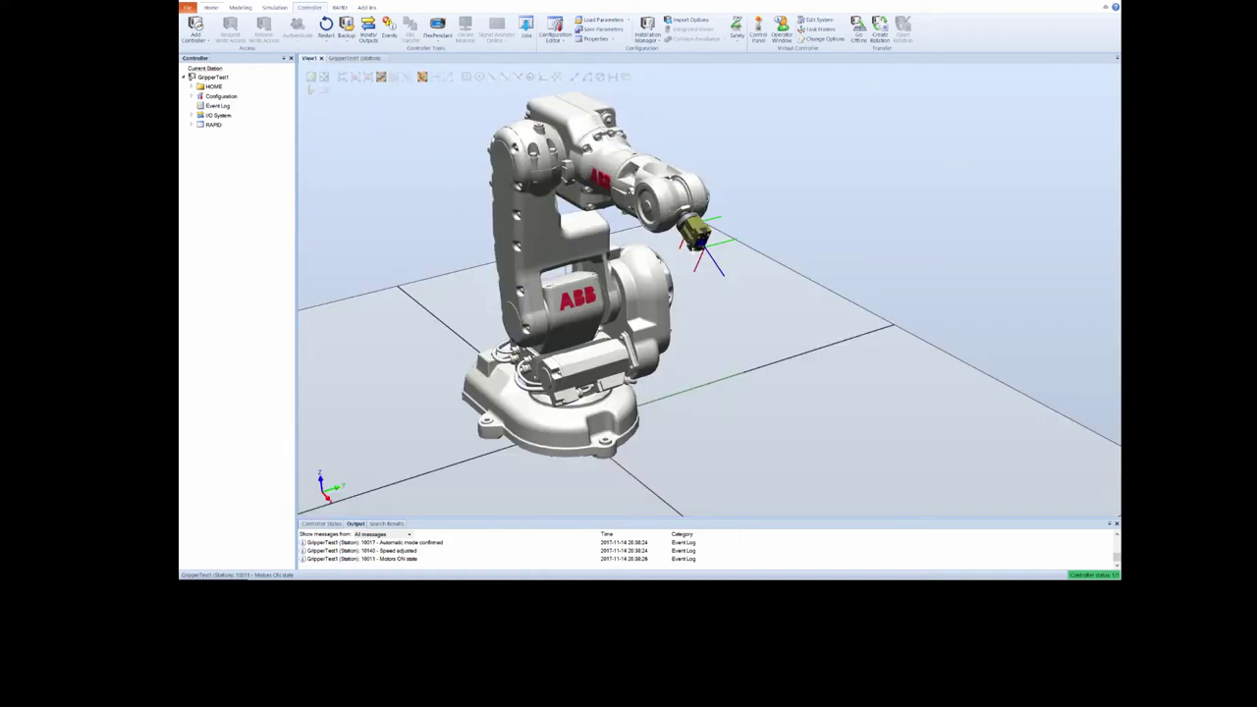
{"action": "left_click", "coordinate": [212, 8]}
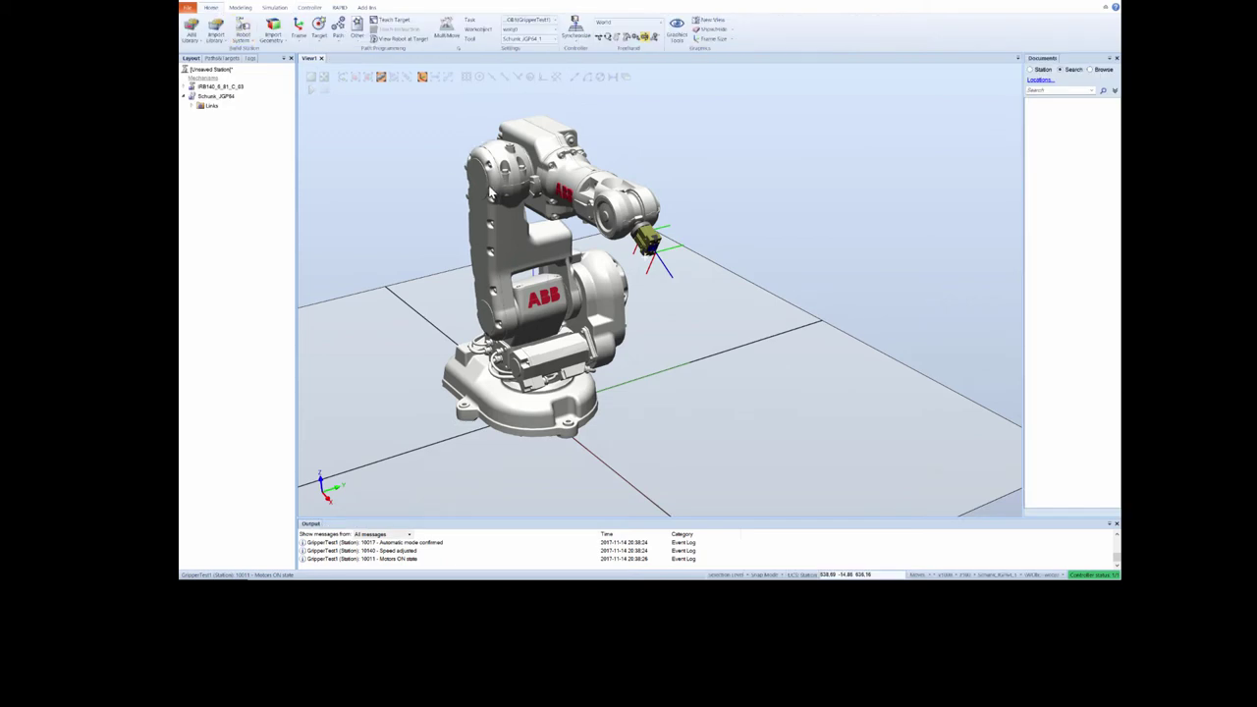
{"action": "mouse_move", "coordinate": [496, 187]}
{"action": "left_mouse_down", "text": "ctrl+shift"}
{"action": "mouse_move", "coordinate": [510, 185]}
{"action": "mouse_move", "coordinate": [462, 178]}
{"action": "mouse_move", "coordinate": [481, 174]}
{"action": "left_mouse_up", "text": "ctrl+shift"}
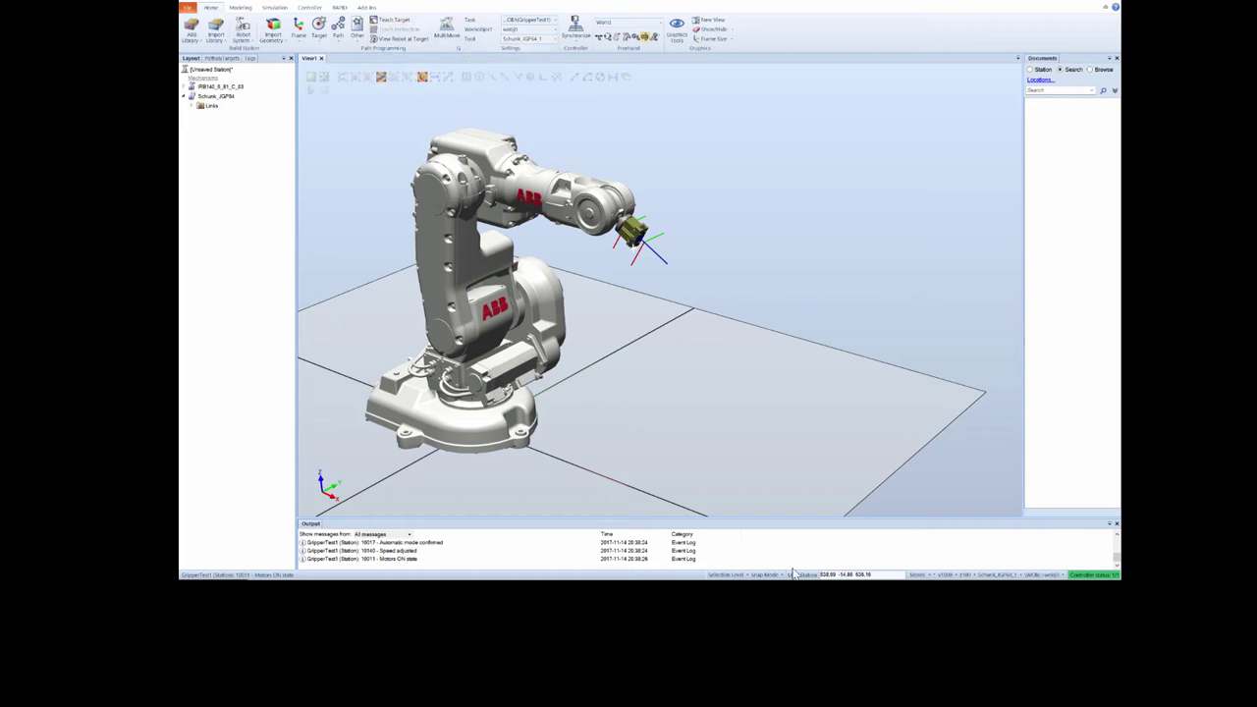
{"action": "left_click", "coordinate": [928, 577]}
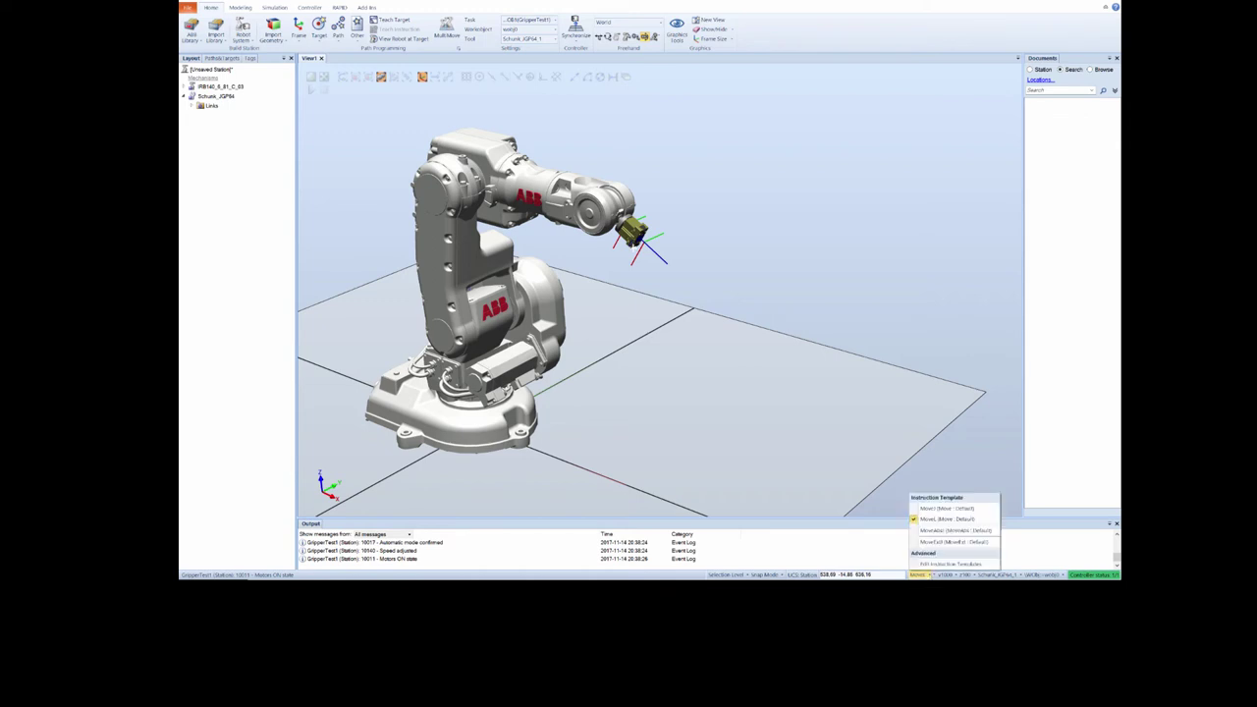
{"action": "left_click", "coordinate": [938, 508]}
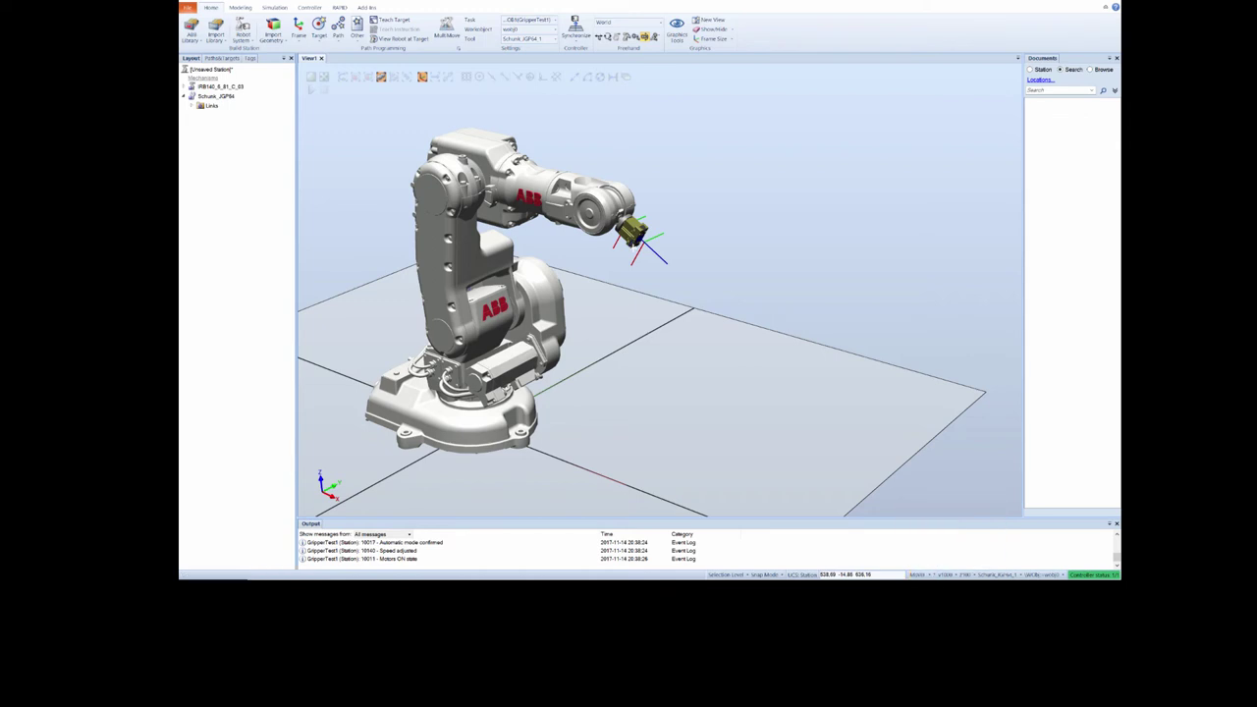
{"action": "left_click", "coordinate": [953, 577]}
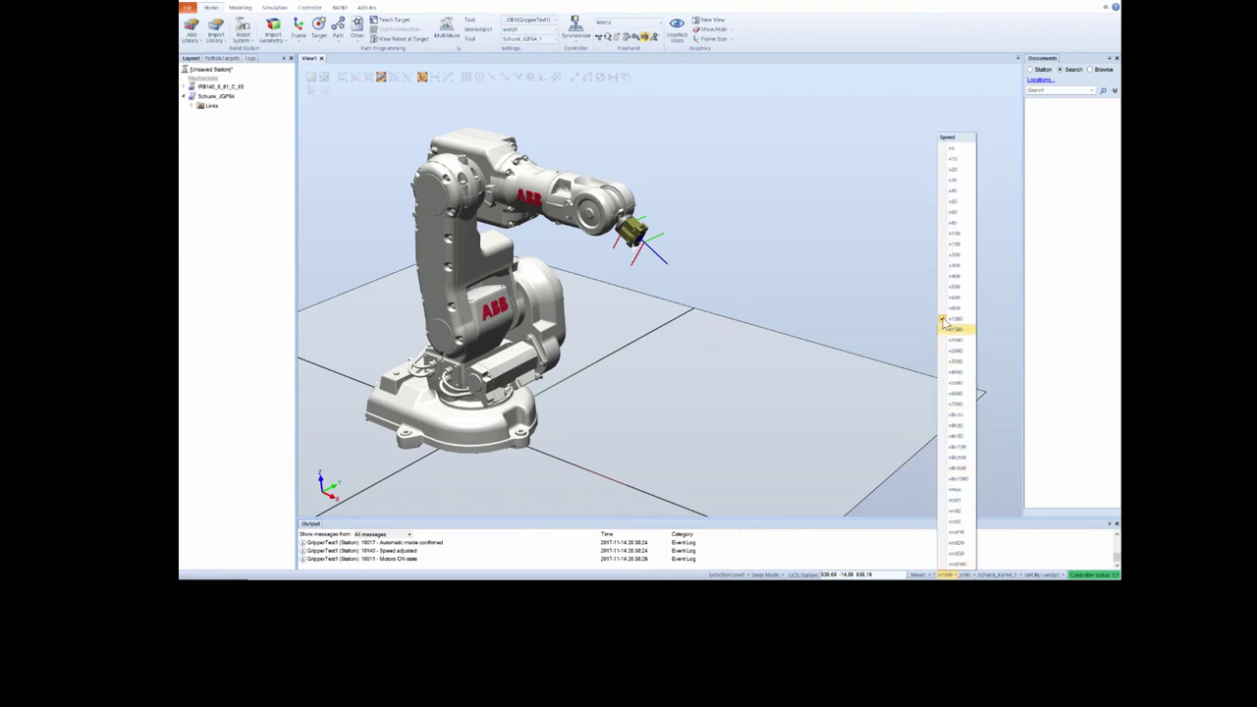
{"action": "left_click", "coordinate": [949, 236]}
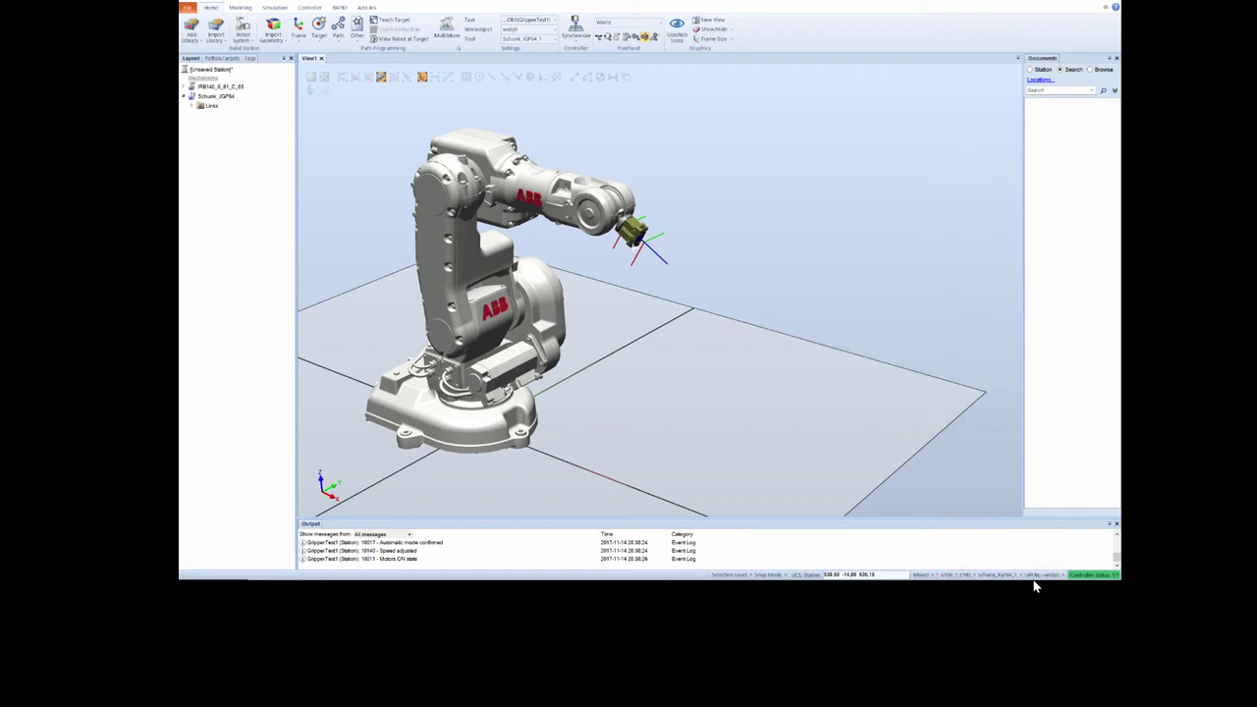
{"action": "left_click", "coordinate": [973, 575]}
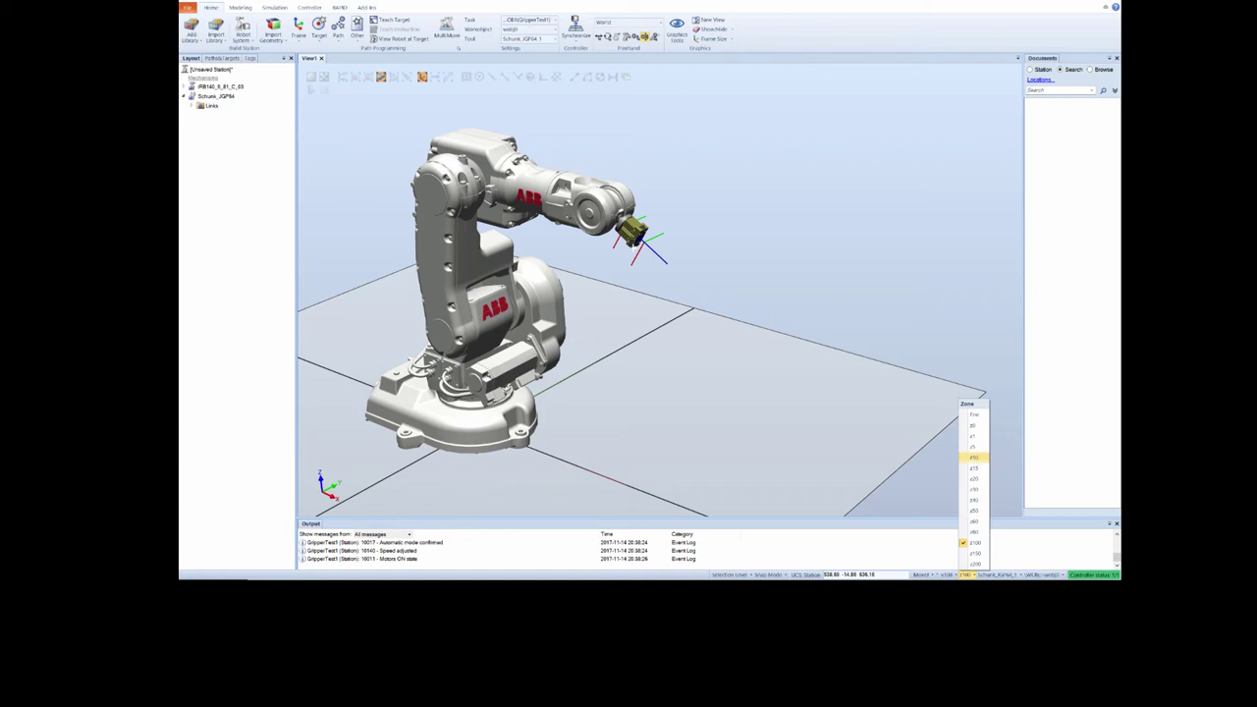
{"action": "left_click", "coordinate": [967, 458]}
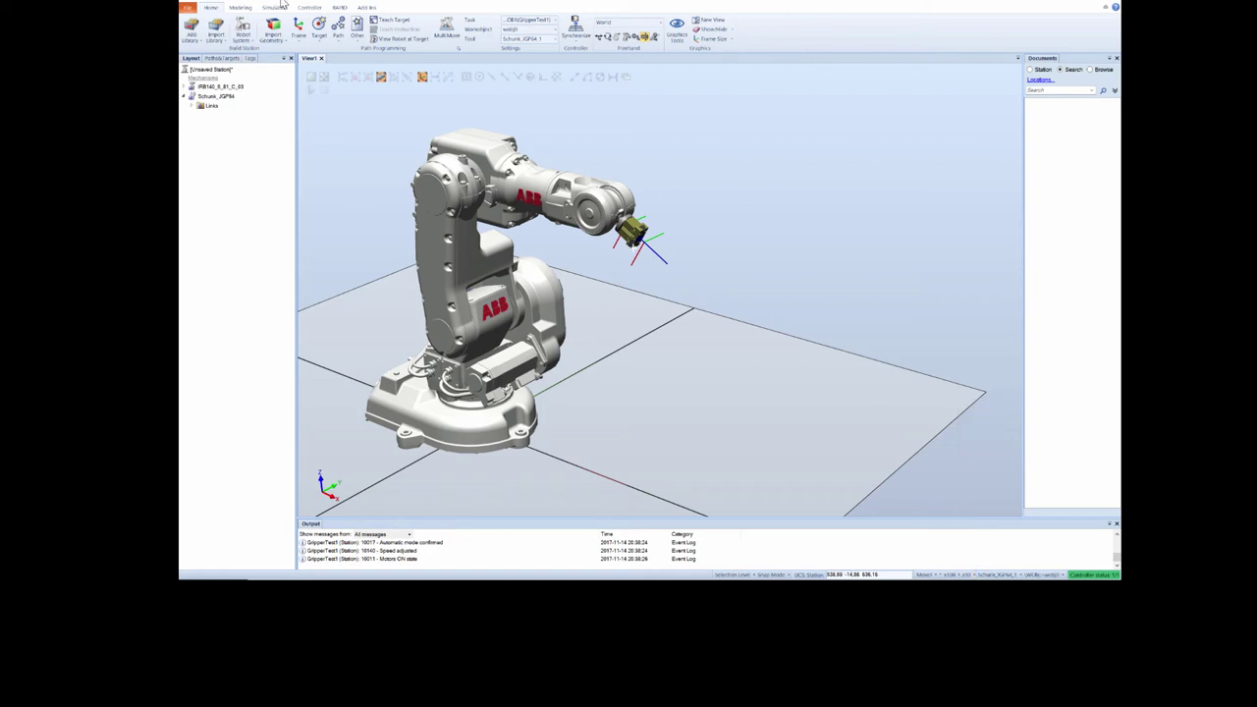
Step: Teach a target at the robot's current position, accepting the default wobj0 work object
{"action": "left_click", "coordinate": [391, 20]}
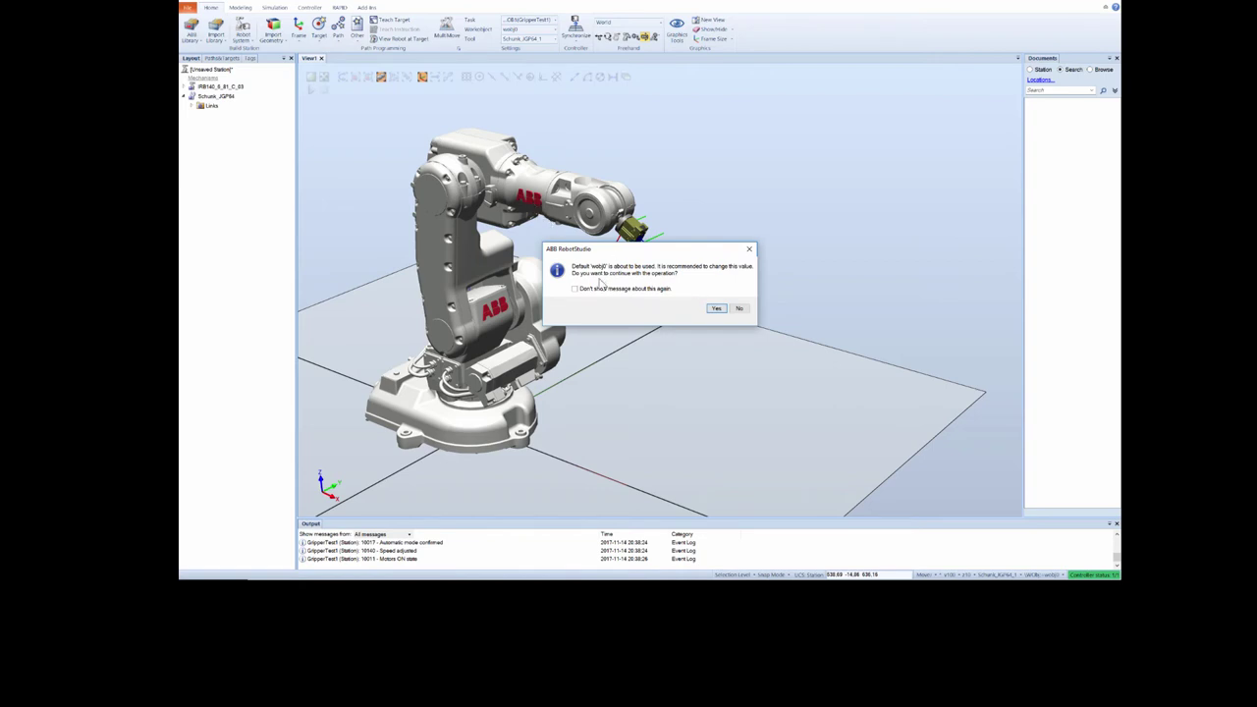
{"action": "left_click", "coordinate": [716, 308]}
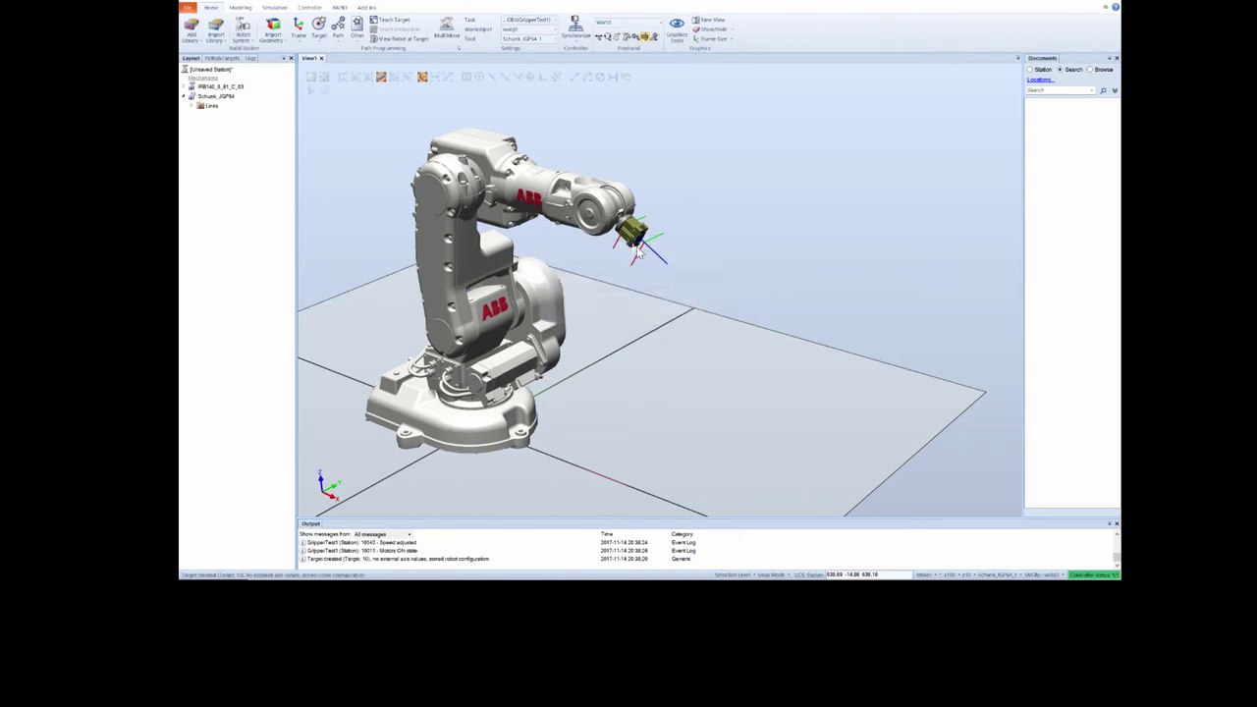
Step: Start creating targets in wobj0 and add a first point at 0, 300, 600 mm with orientation 0, 180, 0 degrees
{"action": "left_click", "coordinate": [318, 39]}
{"action": "left_click", "coordinate": [334, 57]}
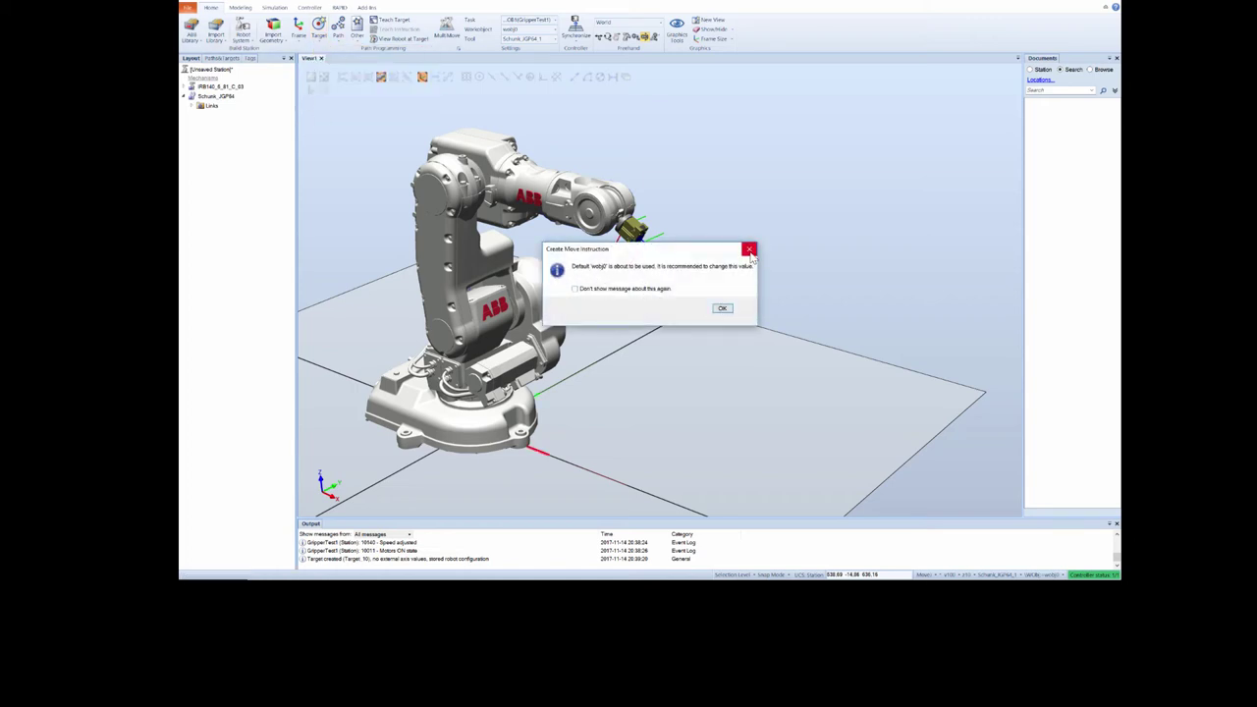
{"action": "left_click", "coordinate": [722, 309]}
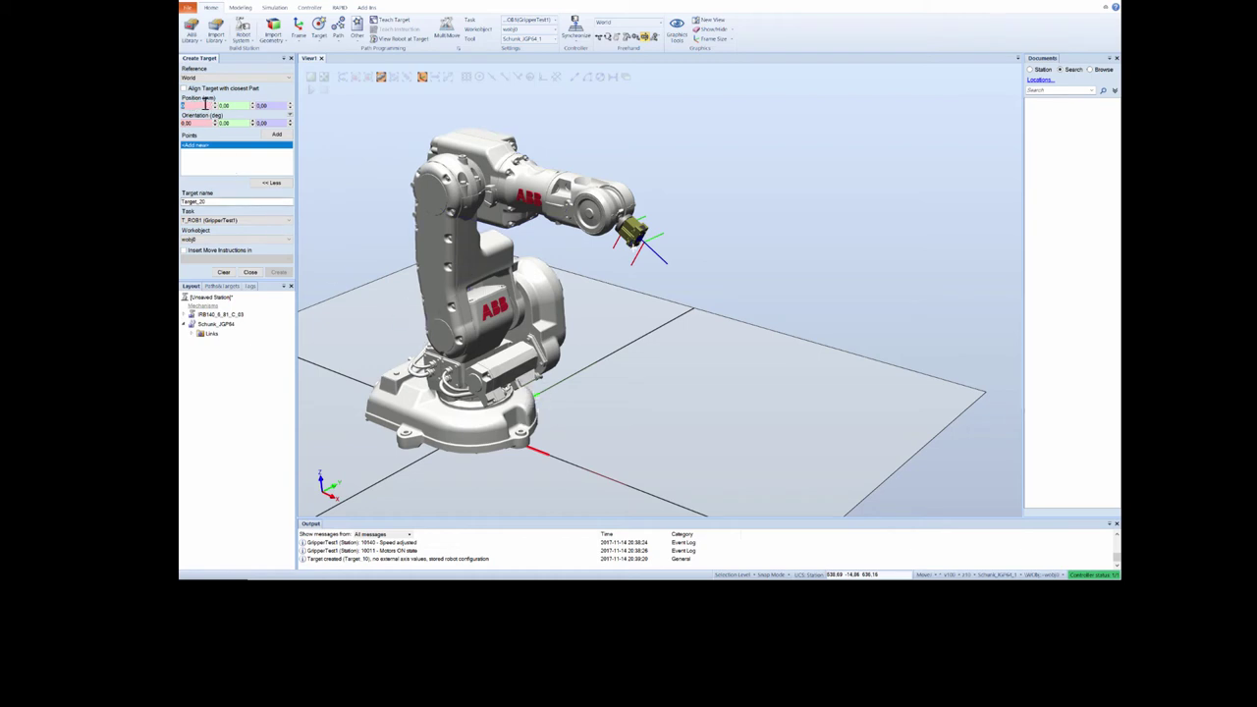
{"action": "left_click", "coordinate": [234, 108]}
{"action": "left_click", "coordinate": [260, 105]}
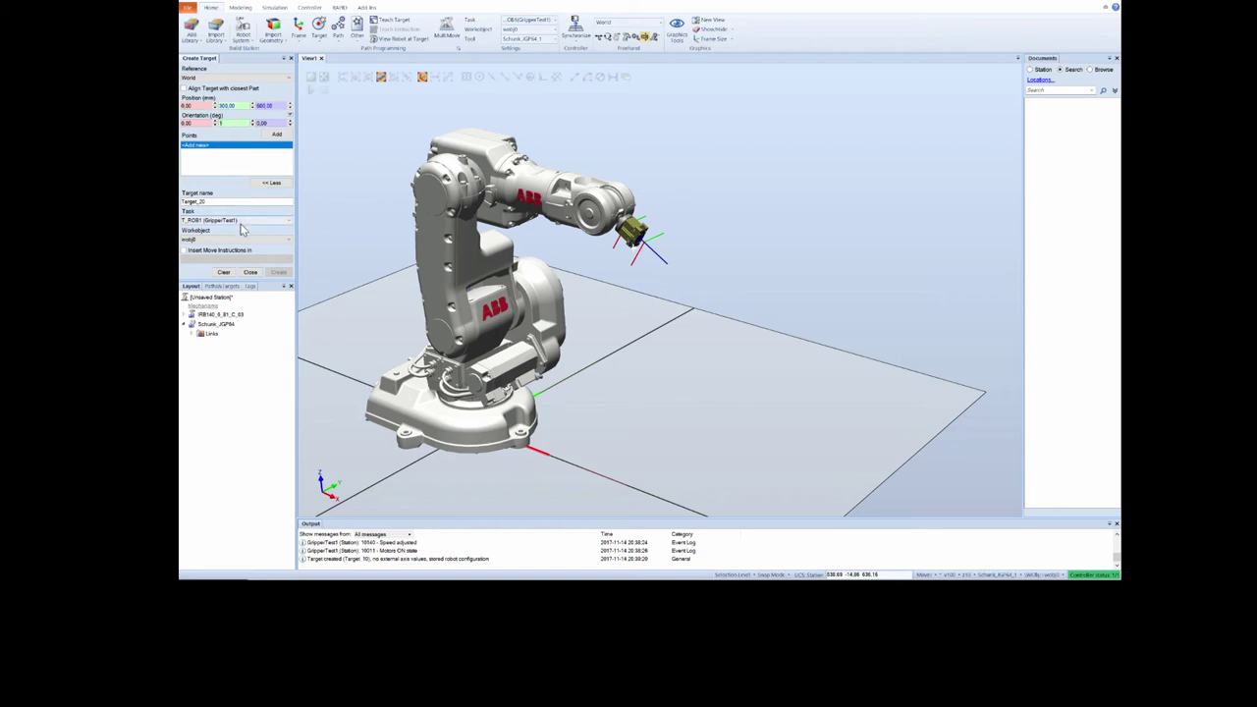
{"action": "left_click", "coordinate": [276, 134]}
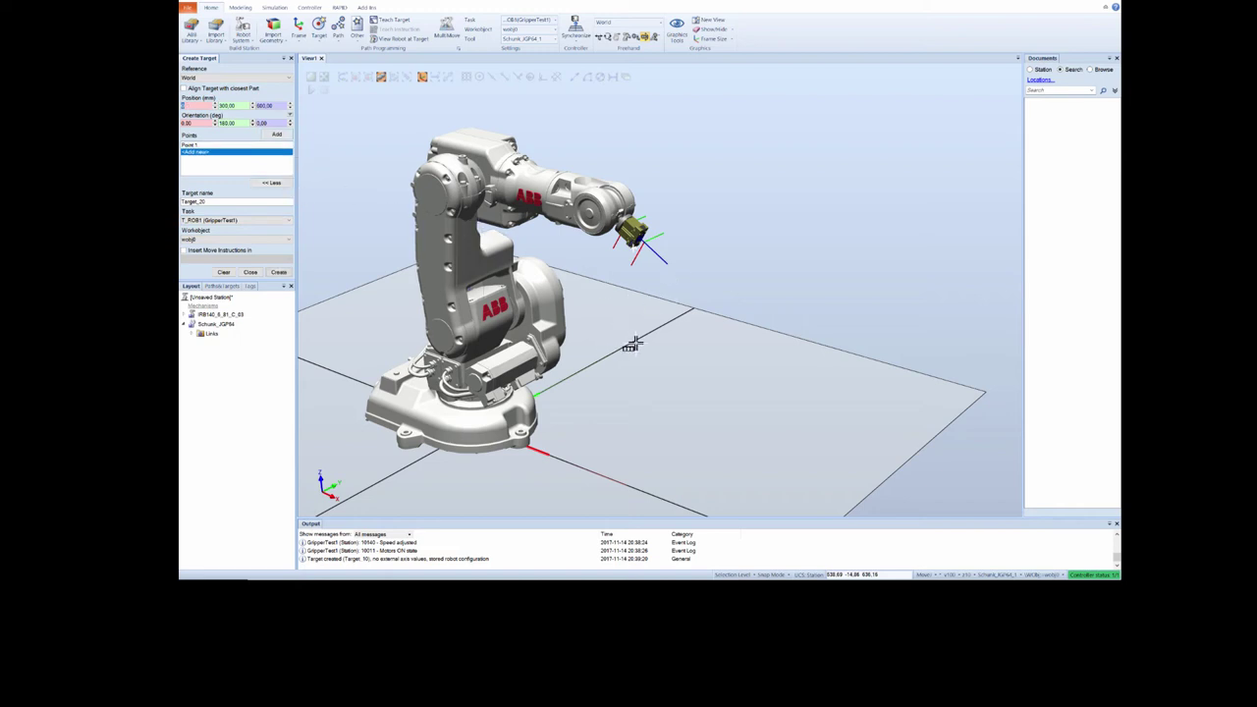
Step: Add a second target point at 0, 500, 500 mm, keeping the 180-degree Y orientation
{"action": "left_click_drag", "start_coordinate": [651, 294], "coordinate": [623, 314], "text": "ctrl+shift"}
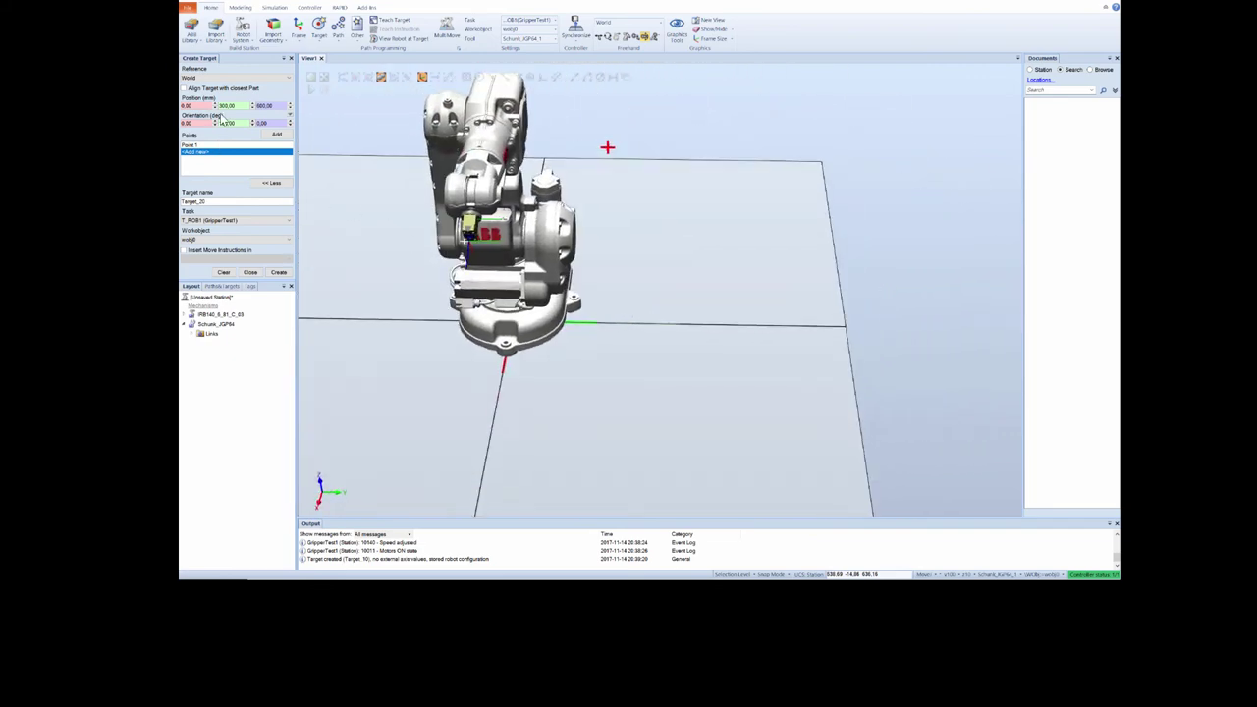
{"action": "left_click", "coordinate": [238, 106]}
{"action": "key", "text": "Tab"}
{"action": "type", "text": "560"}
{"action": "left_click", "coordinate": [277, 135]}
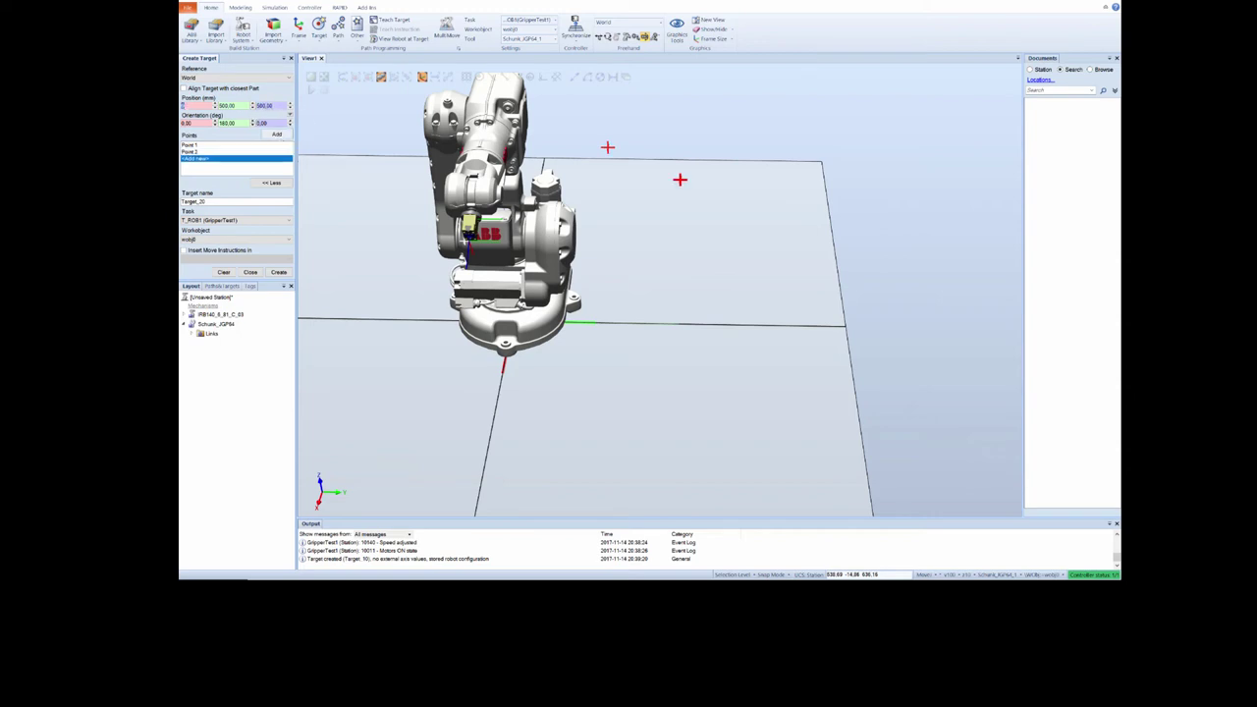
Step: Add a third target point with Y 400 mm and Z 600 mm, and create targets from the listed points
{"action": "left_click_drag", "start_coordinate": [609, 207], "coordinate": [575, 211], "text": "ctrl+shift"}
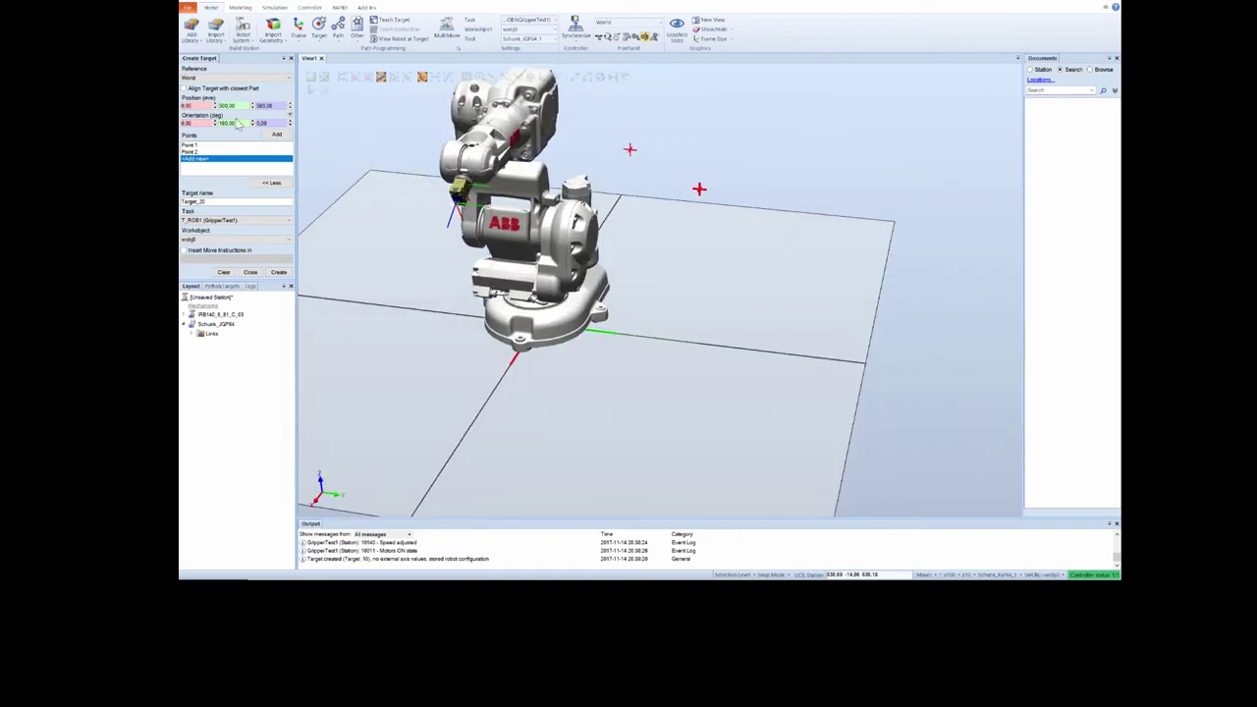
{"action": "left_click_drag", "start_coordinate": [195, 106], "coordinate": [184, 107]}
{"action": "left_click_drag", "start_coordinate": [246, 106], "coordinate": [217, 106]}
{"action": "left_click_drag", "start_coordinate": [277, 105], "coordinate": [257, 105]}
{"action": "type", "text": "600"}
{"action": "left_click", "coordinate": [279, 134]}
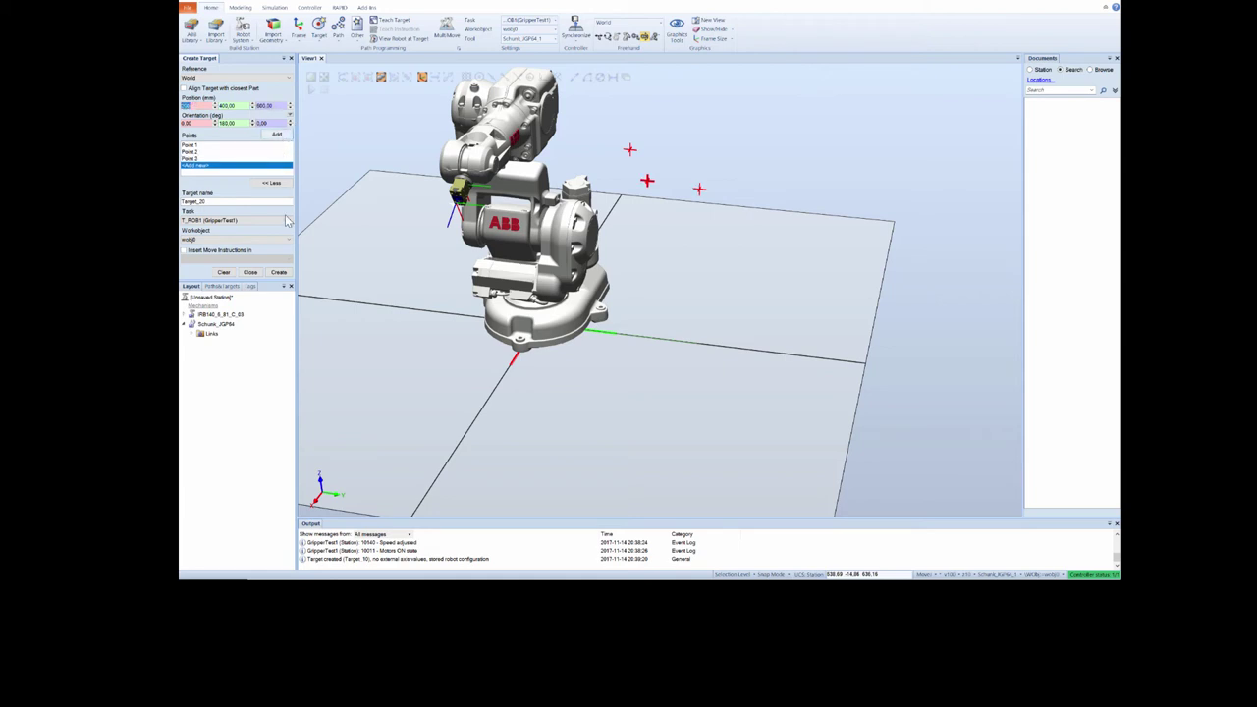
{"action": "left_click", "coordinate": [281, 273]}
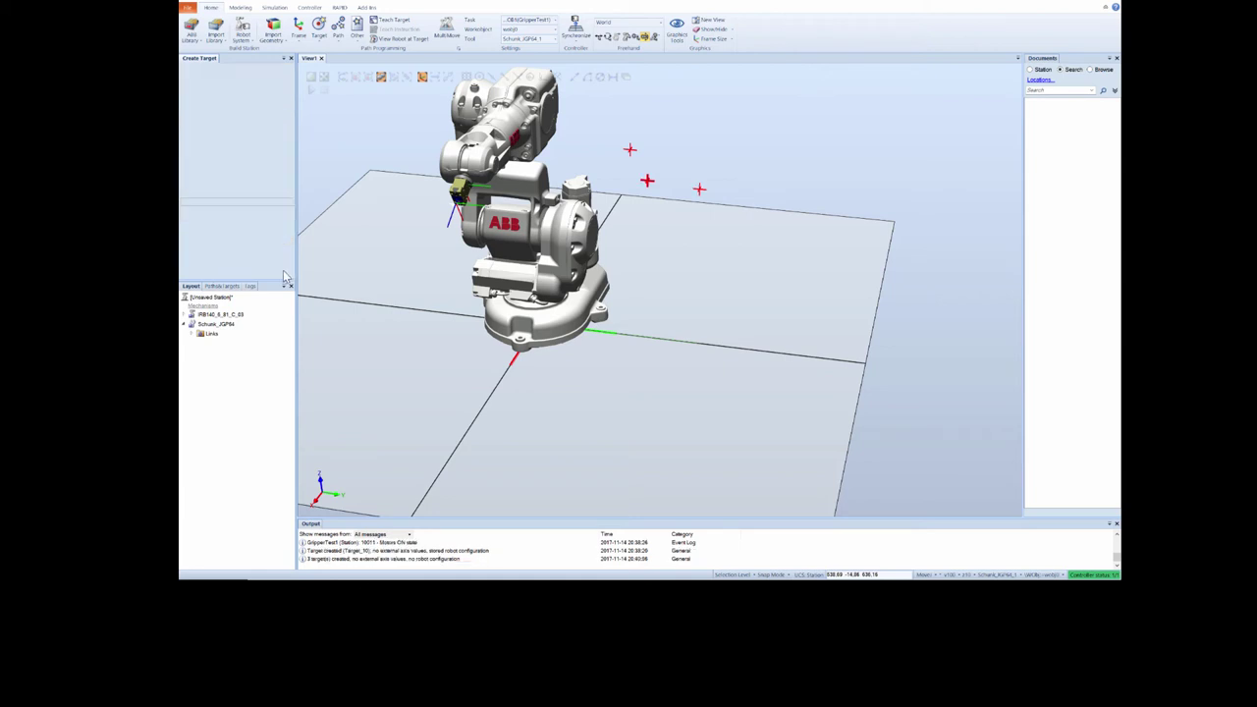
Step: Create a path under T_ROB1 and add Target_10 through Target_40 to it as move instructions
{"action": "left_click_drag", "start_coordinate": [565, 237], "coordinate": [476, 243], "text": "ctrl+shift"}
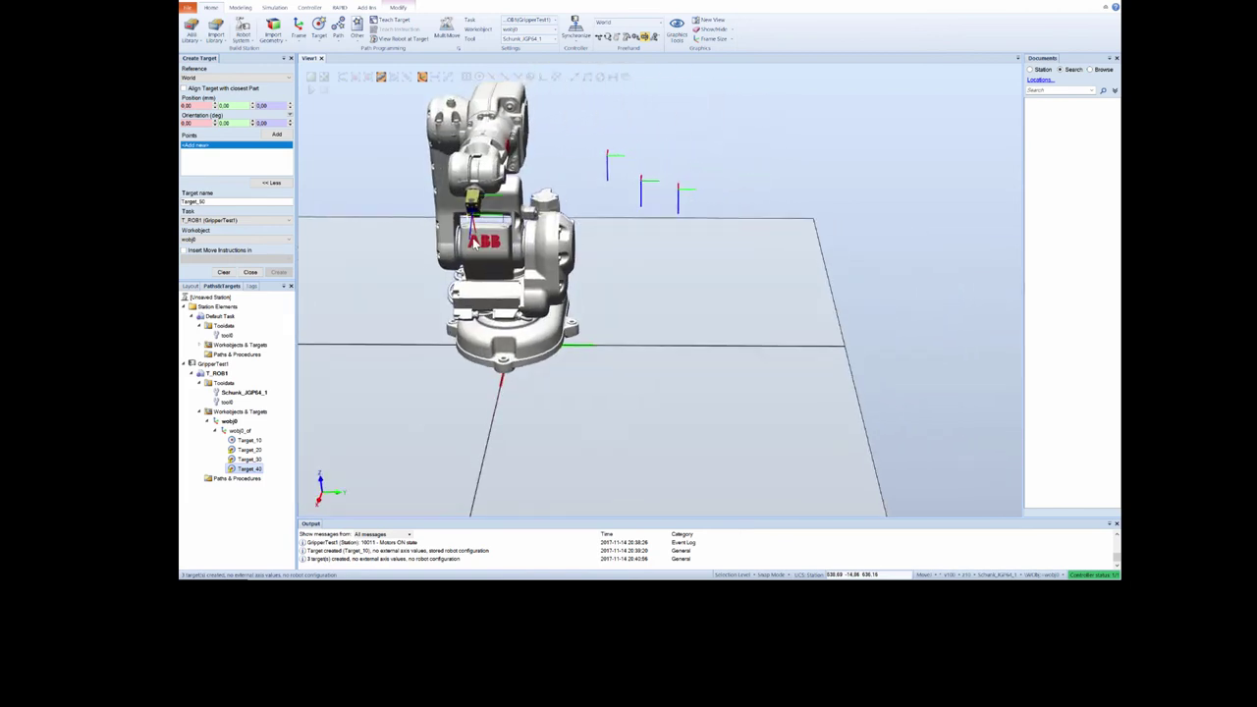
{"action": "right_click", "coordinate": [214, 479]}
{"action": "left_click", "coordinate": [225, 486]}
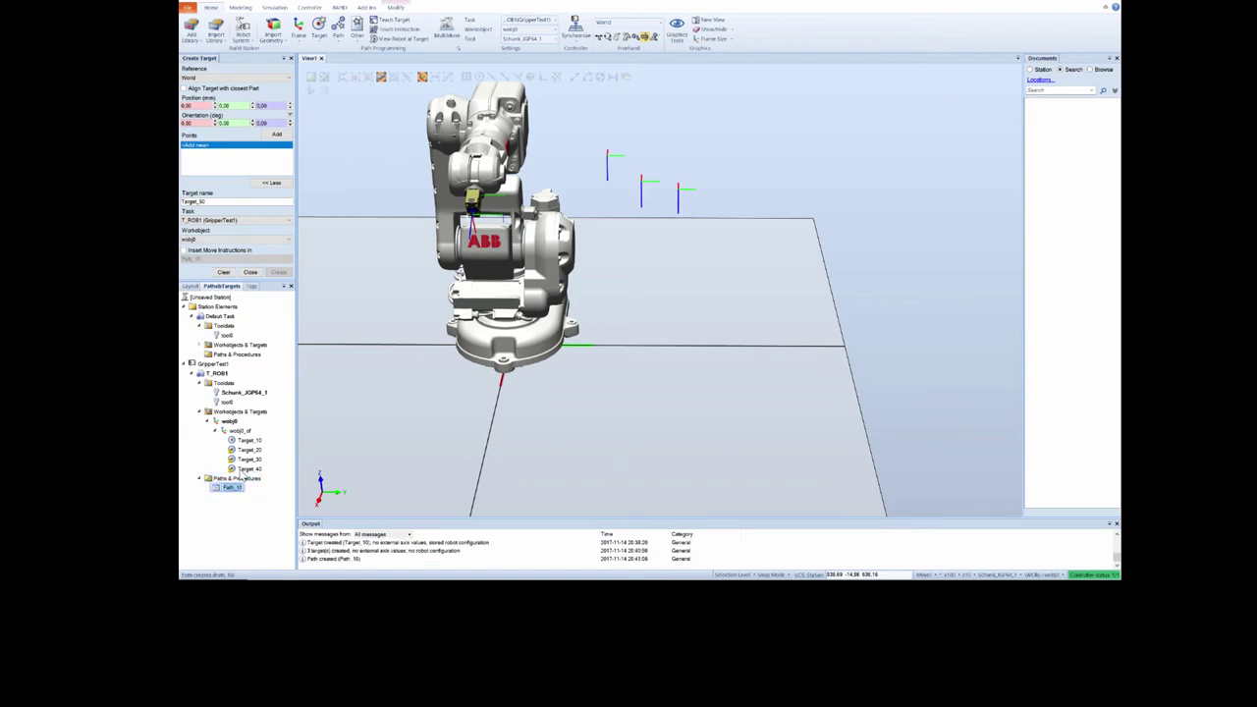
{"action": "left_click", "coordinate": [249, 440]}
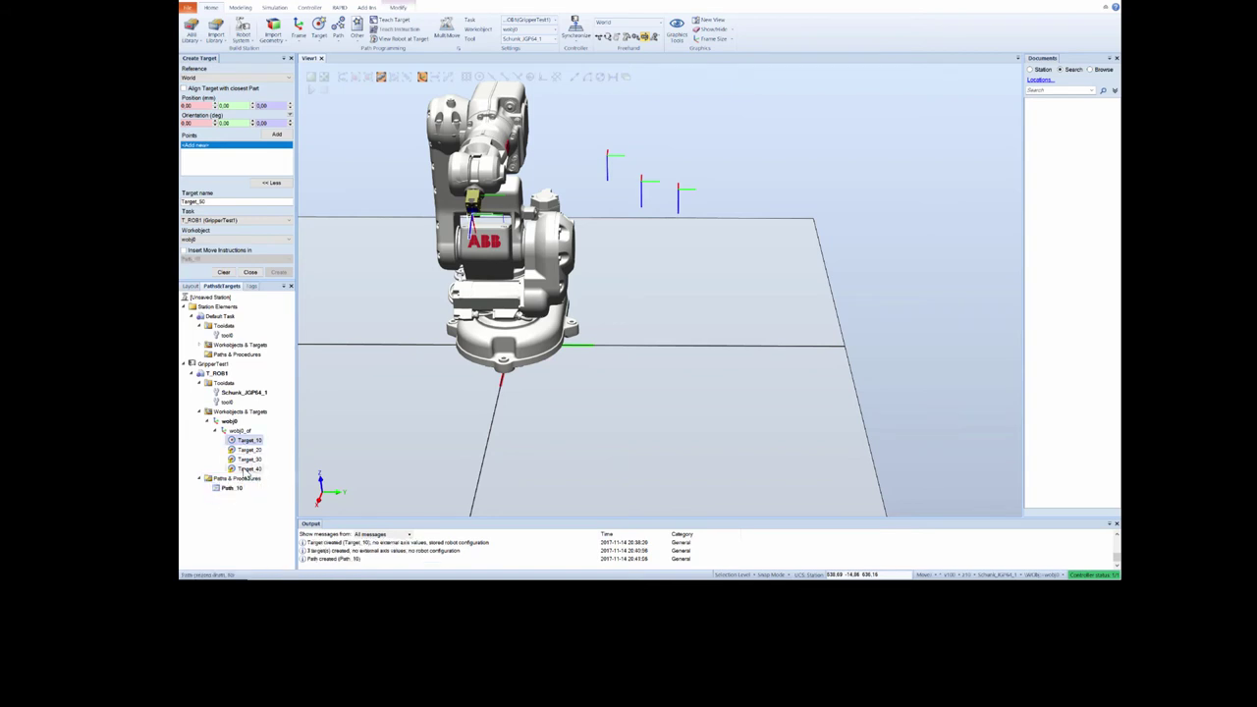
{"action": "left_click", "coordinate": [248, 470], "text": "shift"}
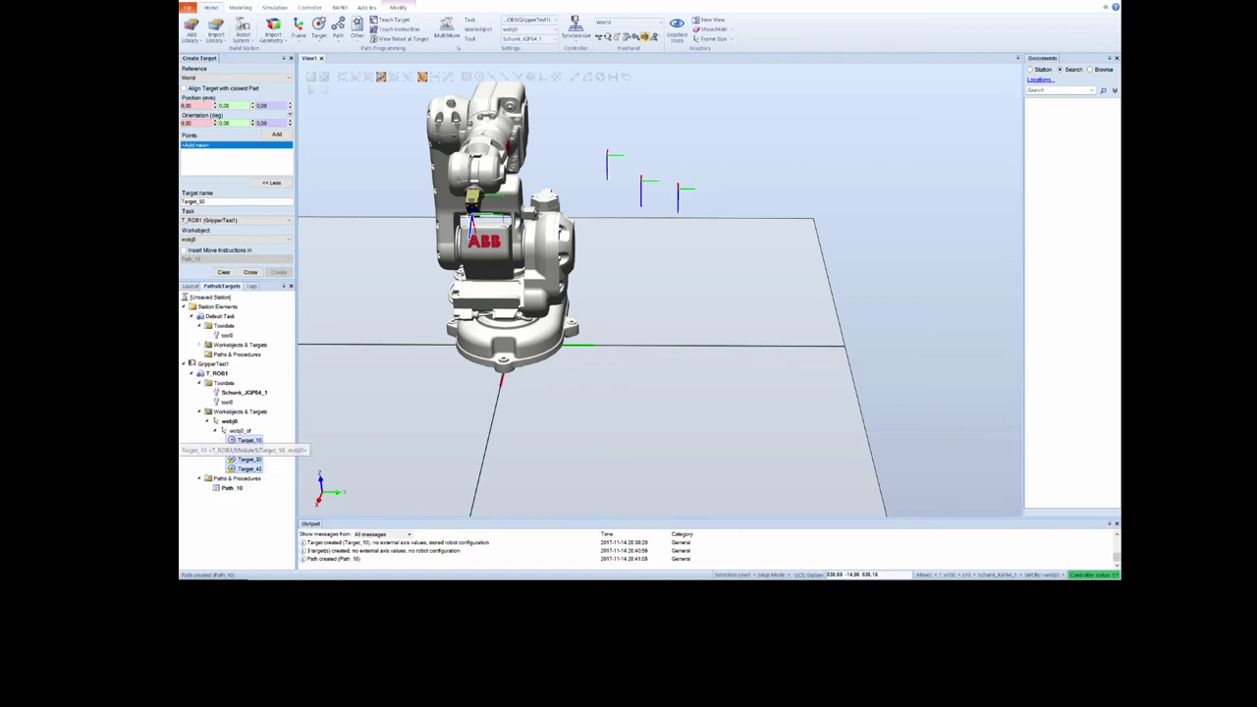
{"action": "left_click_drag", "start_coordinate": [247, 461], "coordinate": [232, 489]}
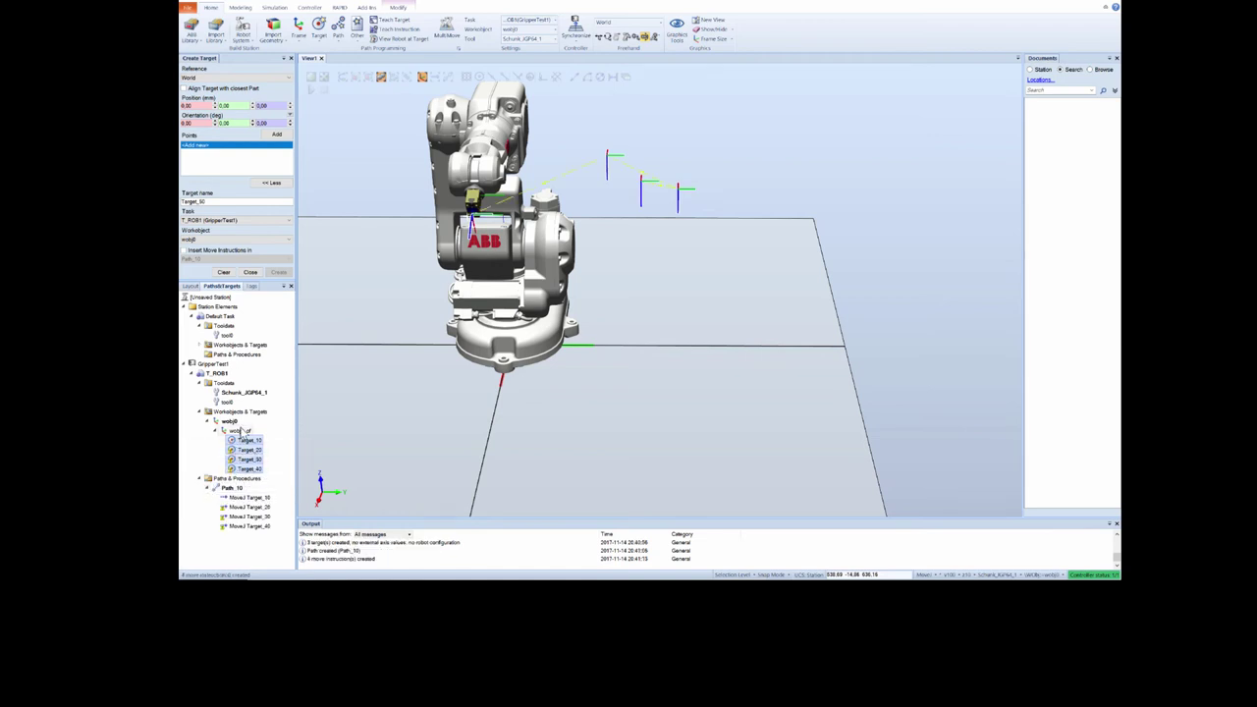
Step: Apply automatic robot configurations to all move instructions in Path_10
{"action": "right_click", "coordinate": [226, 488]}
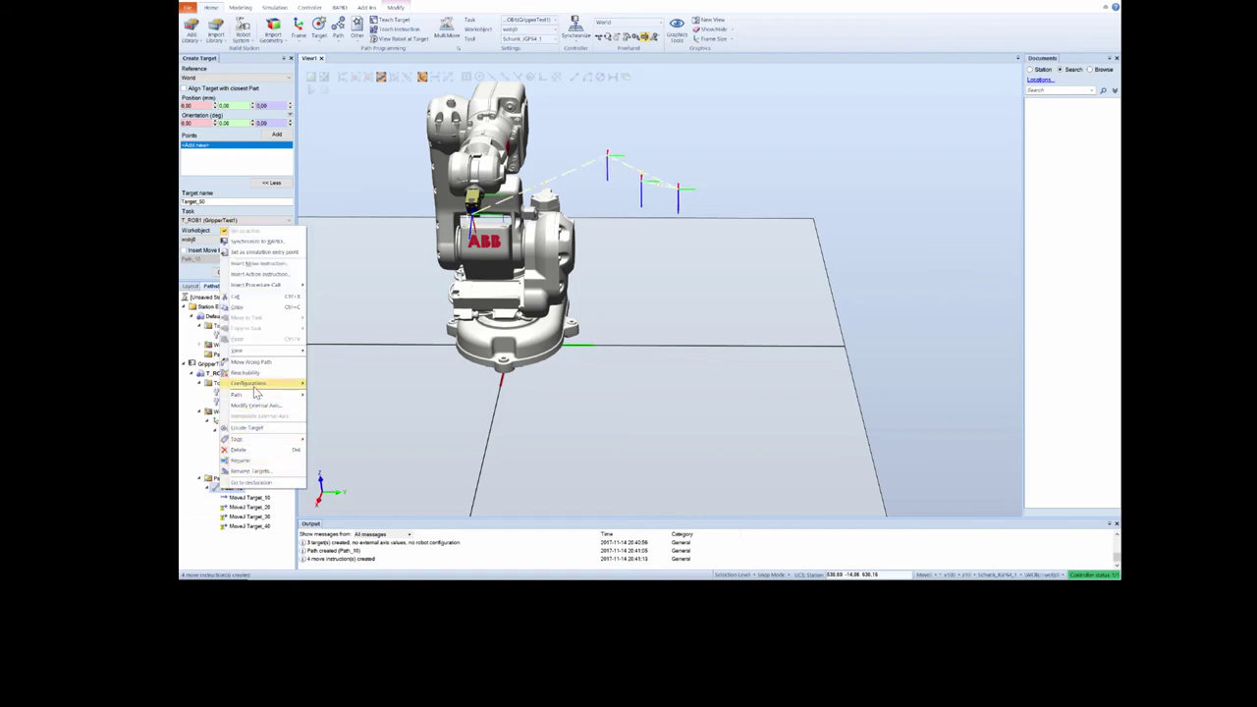
{"action": "mouse_move", "coordinate": [257, 385]}
{"action": "left_click", "coordinate": [332, 390]}
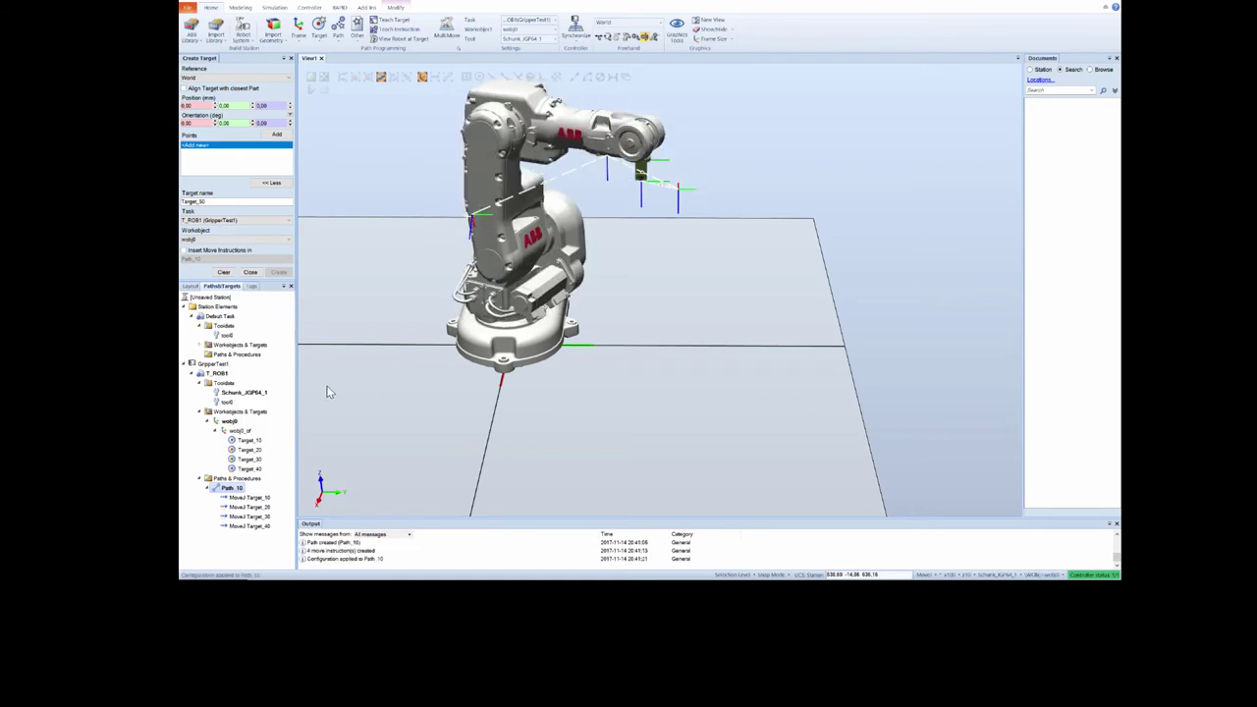
Step: Run the robot along Path_10 and watch the motion between the targets from different angles
{"action": "right_click", "coordinate": [226, 488]}
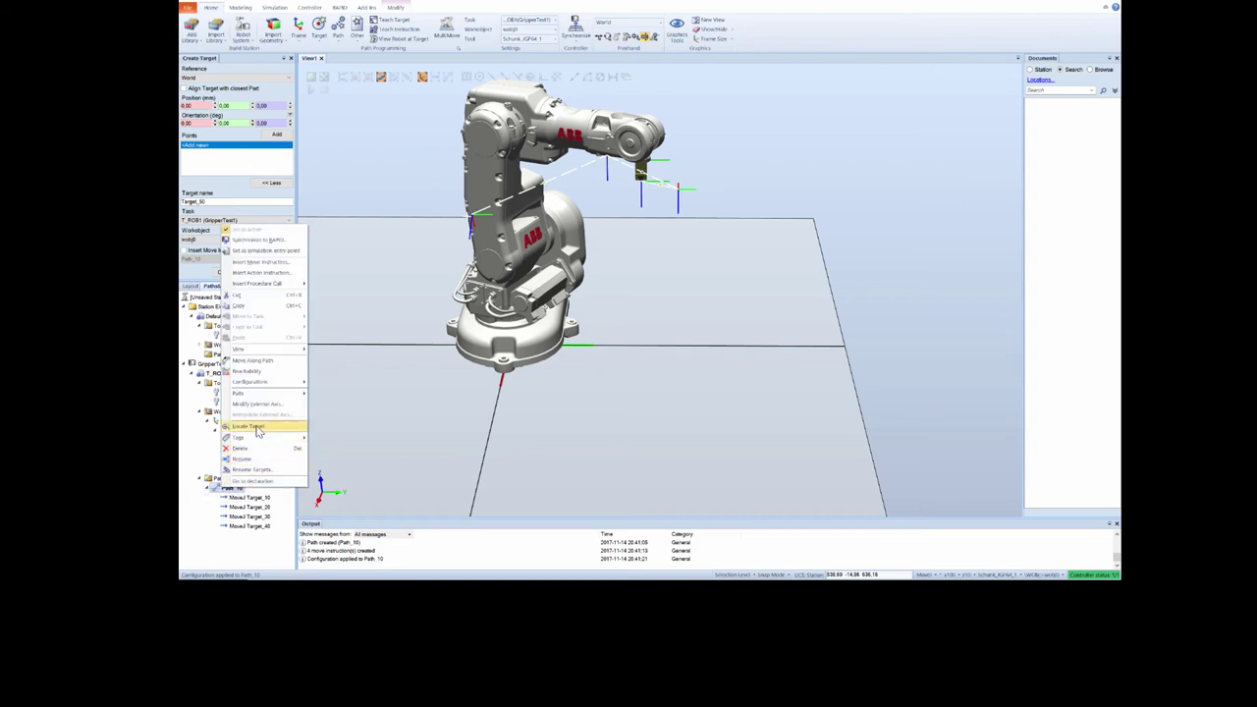
{"action": "left_click", "coordinate": [258, 362]}
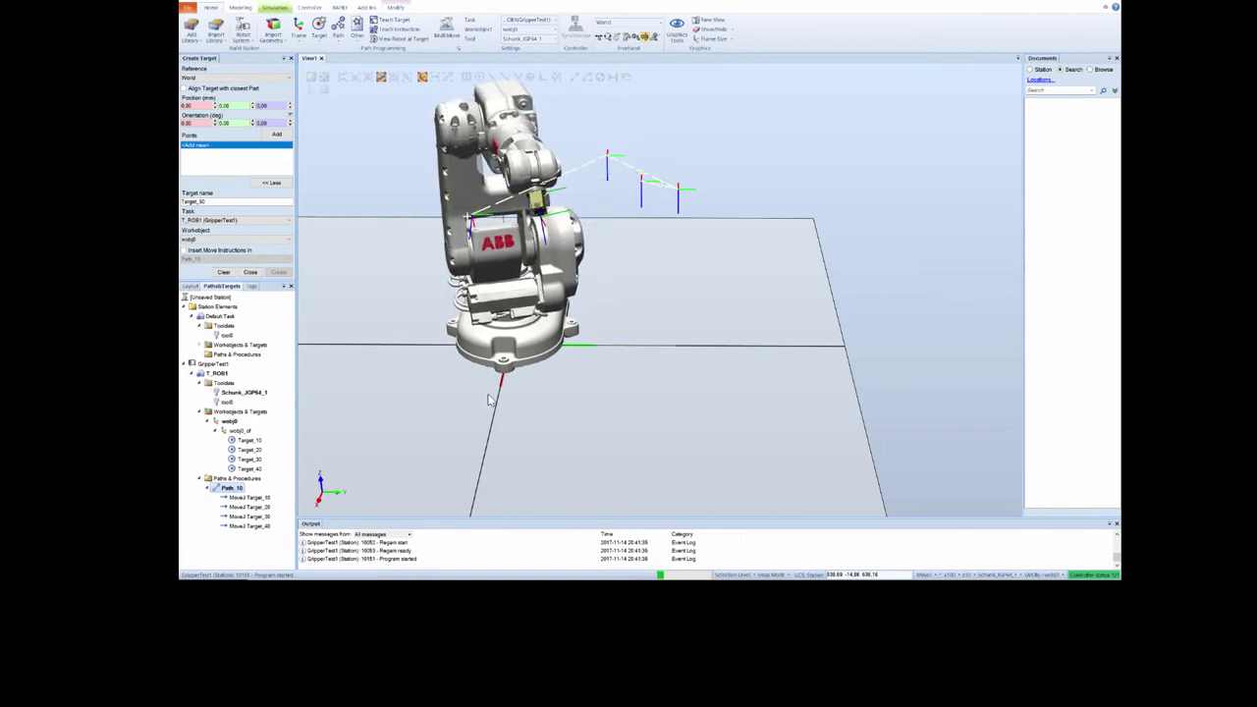
{"action": "left_click_drag", "start_coordinate": [494, 401], "coordinate": [416, 393], "text": "ctrl+shift"}
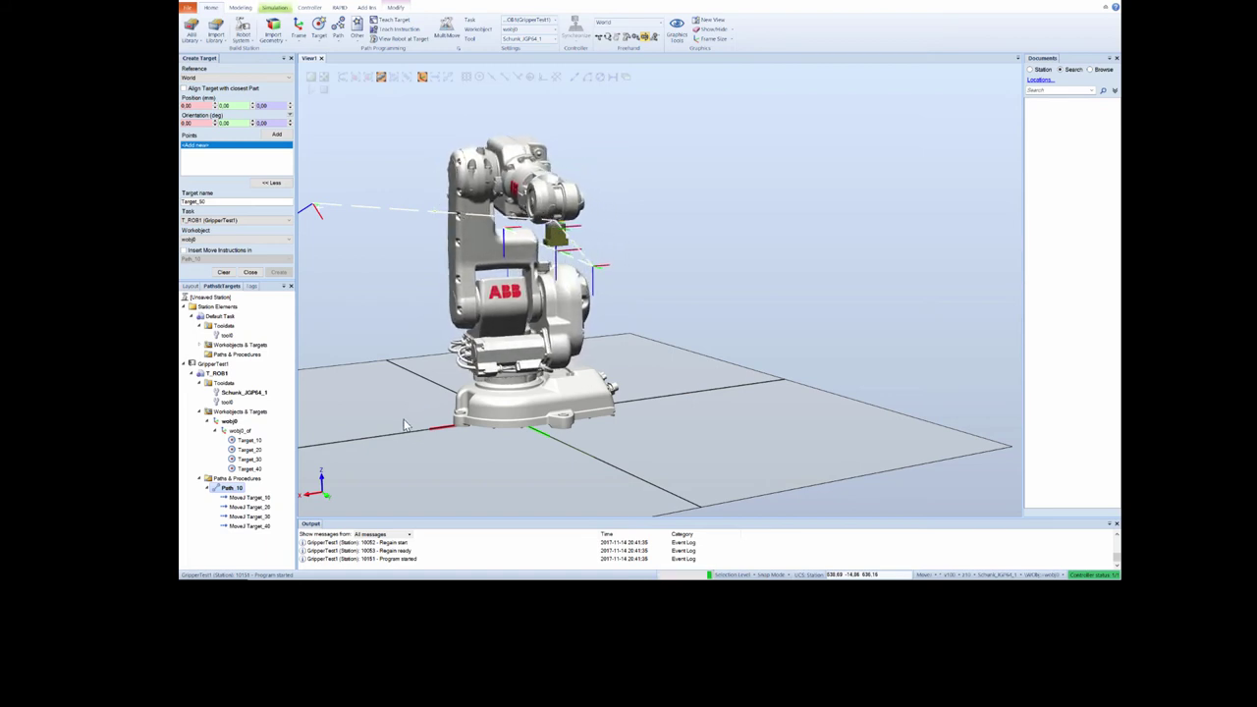
{"action": "left_click_drag", "start_coordinate": [405, 432], "coordinate": [424, 429], "text": "ctrl+shift"}
Step: Add a move to Target_10 at the end of Path_10, after the Target_40 instruction
{"action": "left_click", "coordinate": [246, 441]}
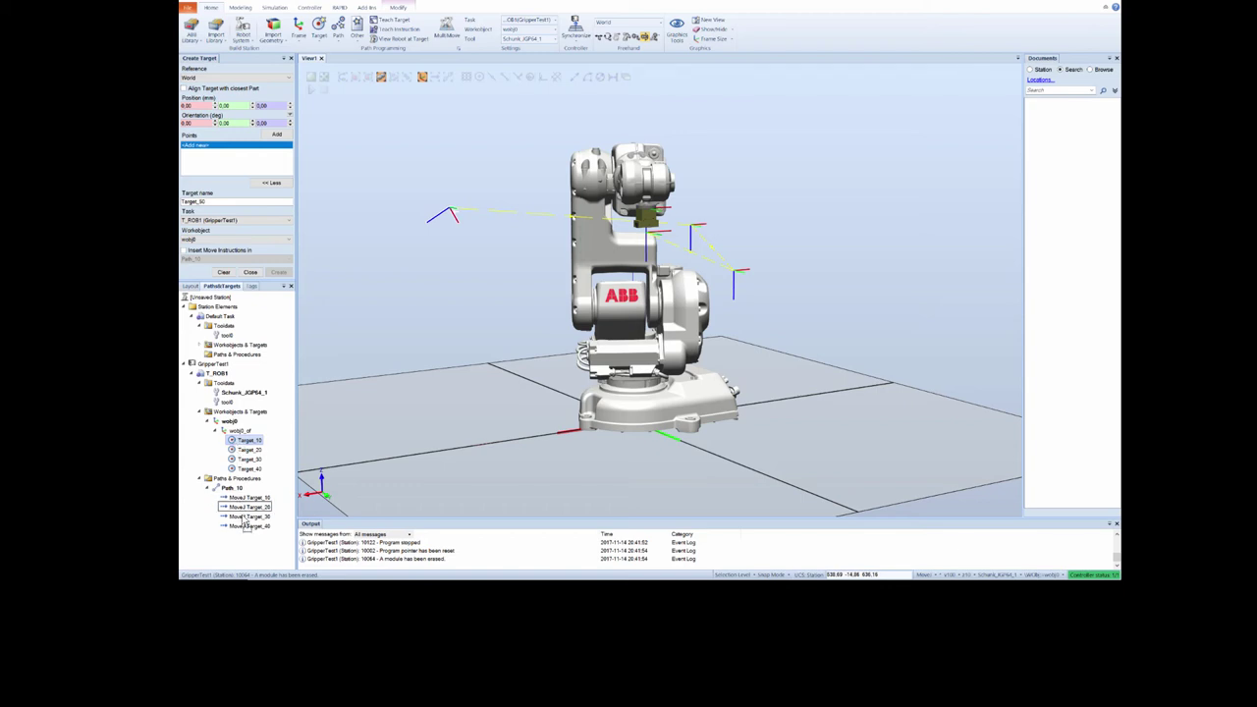
{"action": "left_click_drag", "start_coordinate": [245, 526], "coordinate": [245, 528]}
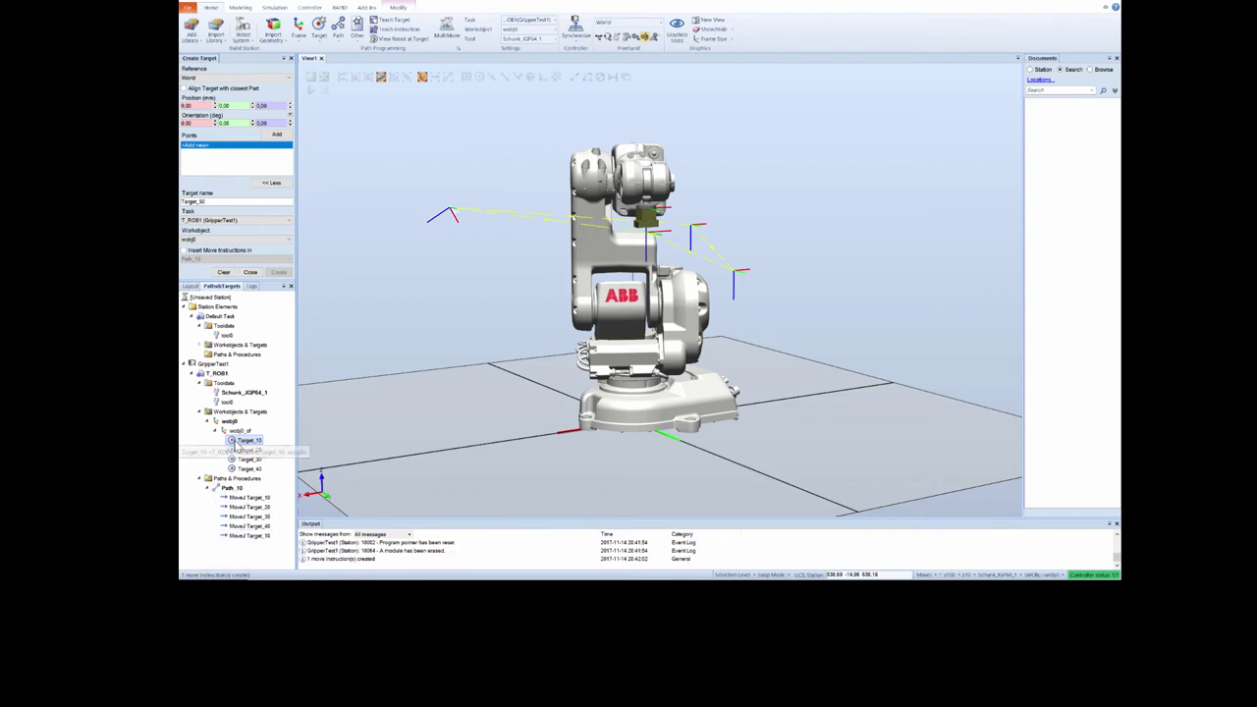
Step: Jump the robot to Target_10, inspect its pose from another angle, and close the target creation form
{"action": "right_click", "coordinate": [237, 440]}
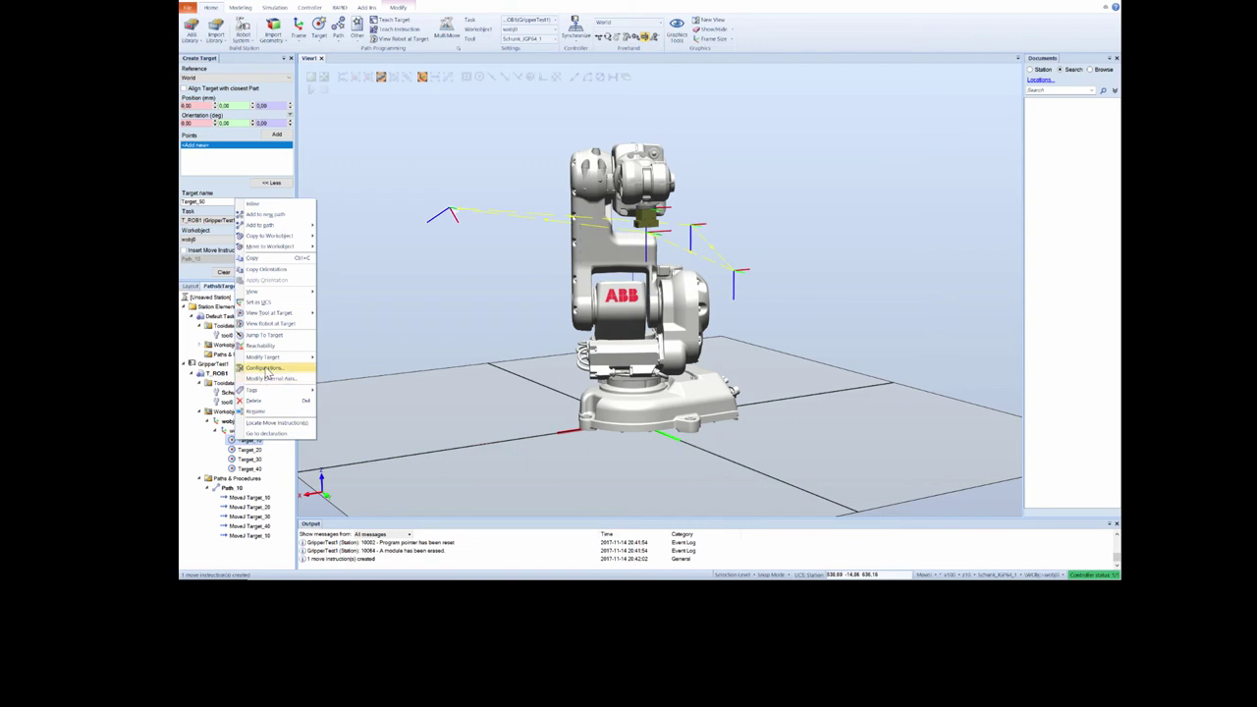
{"action": "left_click", "coordinate": [266, 345]}
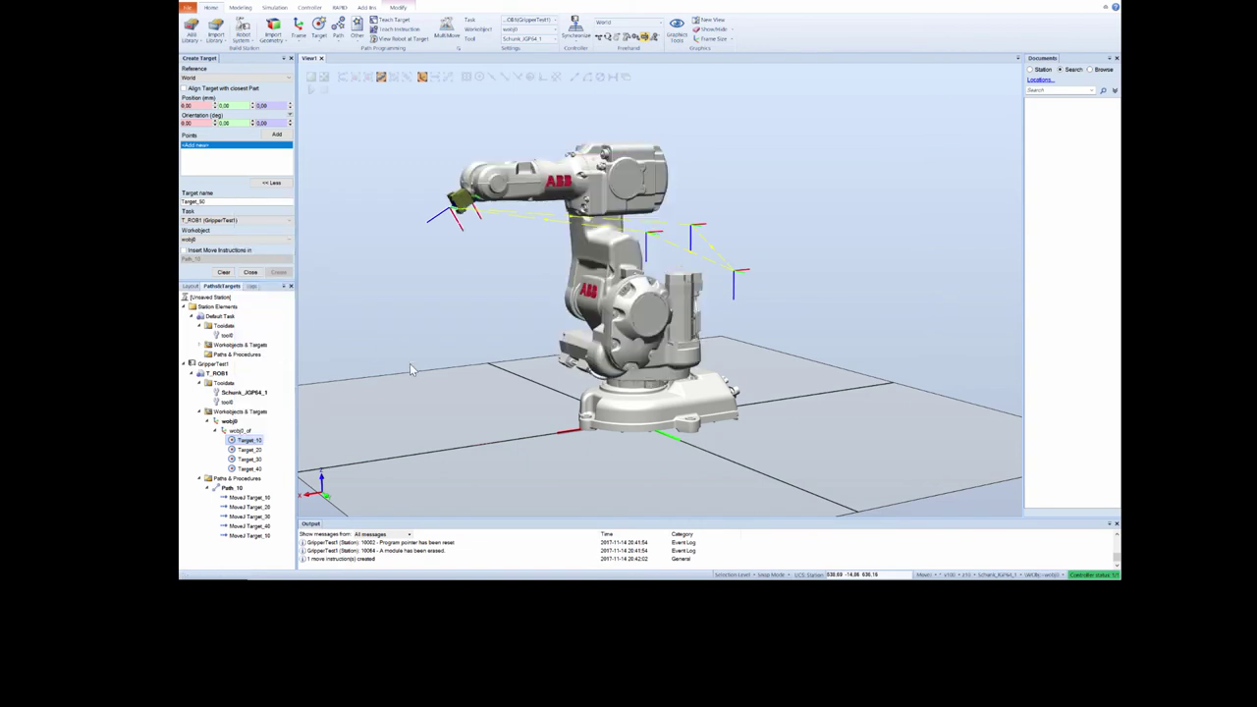
{"action": "scroll", "coordinate": [467, 346], "scroll_direction": "up", "scroll_amount": 1}
{"action": "scroll", "coordinate": [467, 347], "scroll_direction": "up", "scroll_amount": 1}
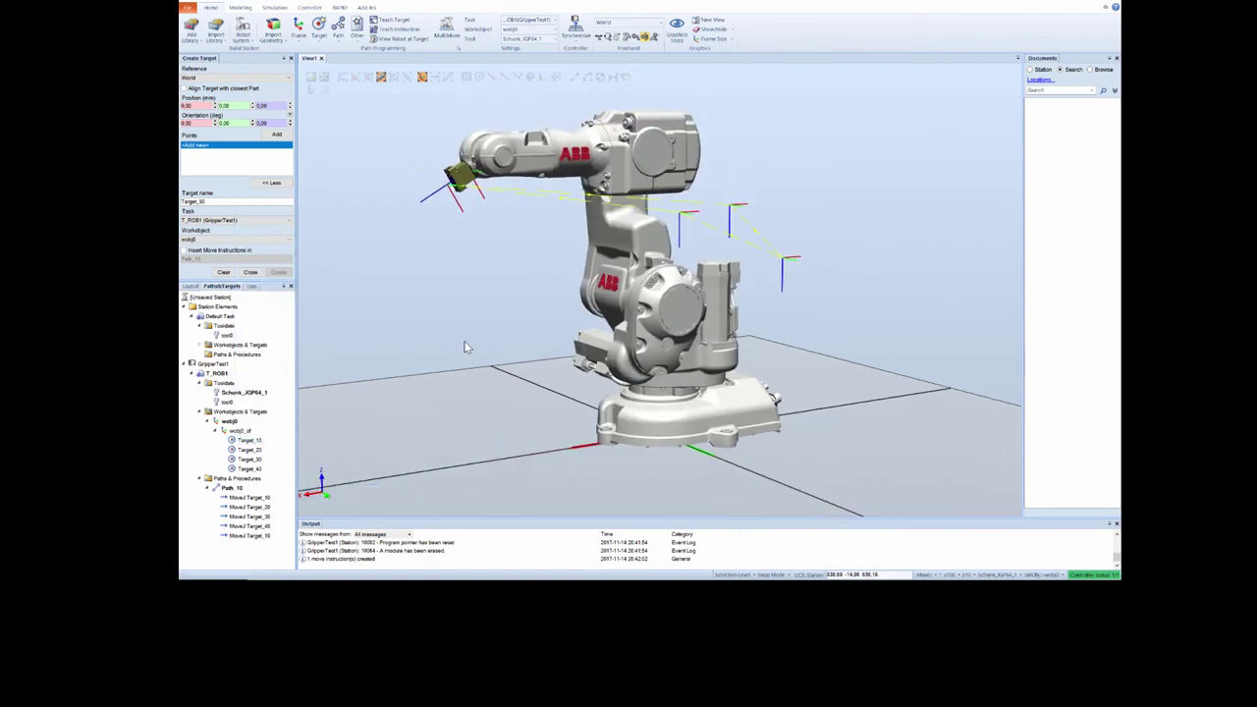
{"action": "left_click_drag", "start_coordinate": [463, 338], "coordinate": [476, 340], "text": "ctrl+shift"}
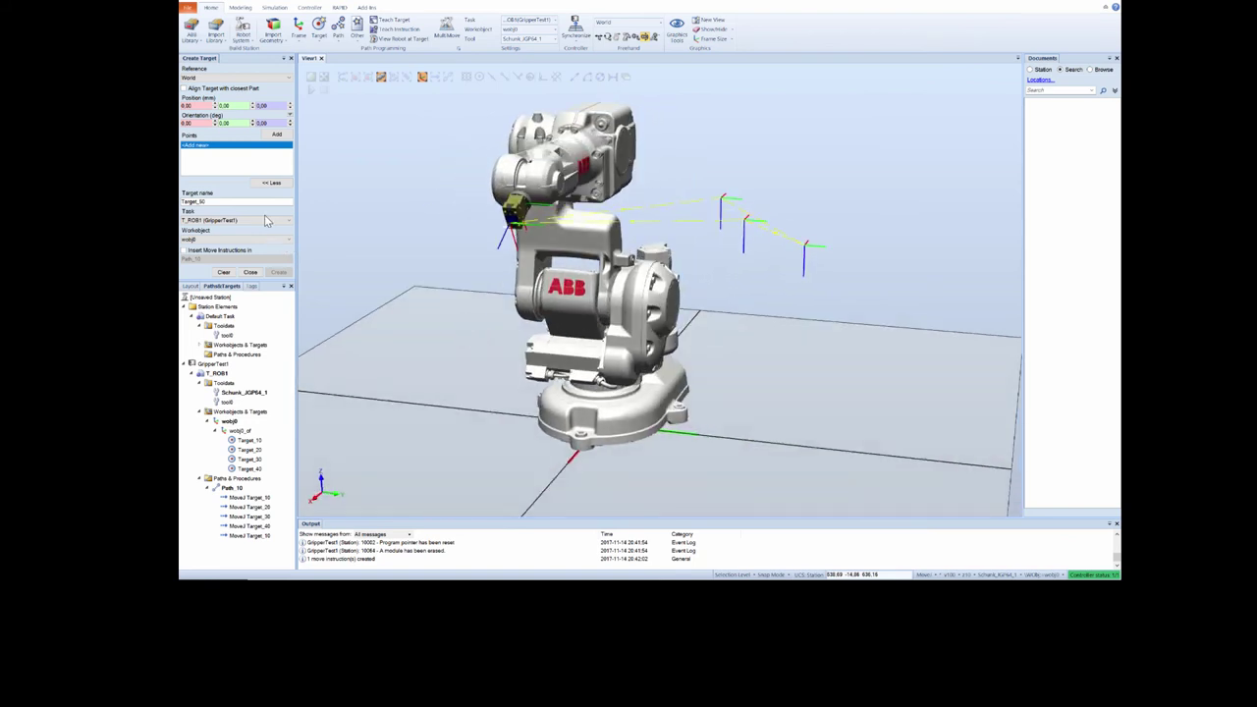
{"action": "left_click", "coordinate": [250, 273]}
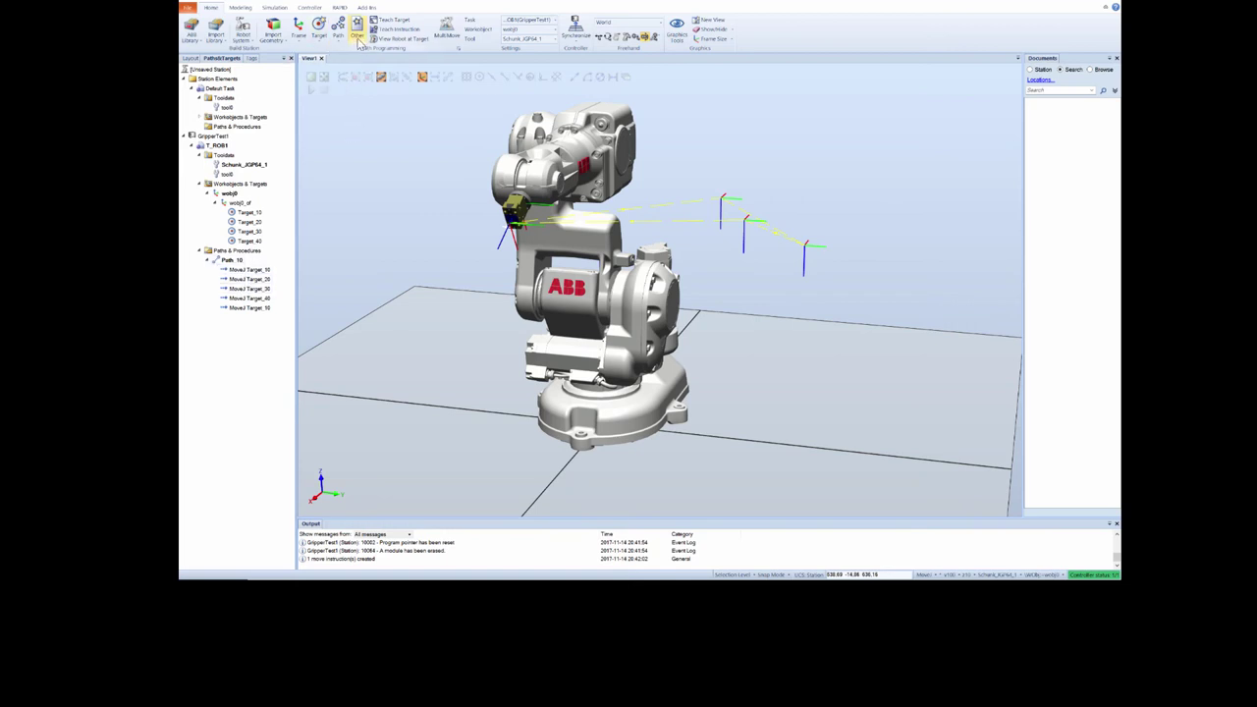
Step: Insert a SetDO action instruction after the first MoveJ Target_10 in Path_10, setting signal GrpOpen to 1
{"action": "left_click", "coordinate": [241, 271]}
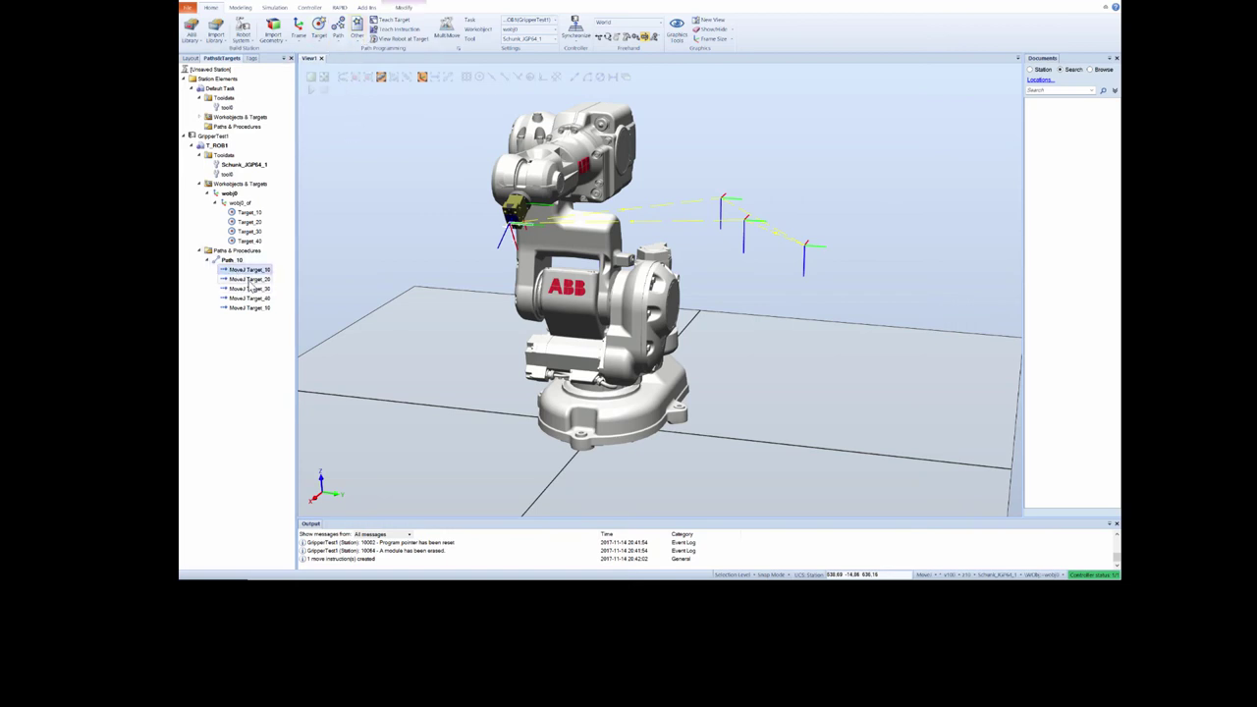
{"action": "left_click", "coordinate": [359, 29]}
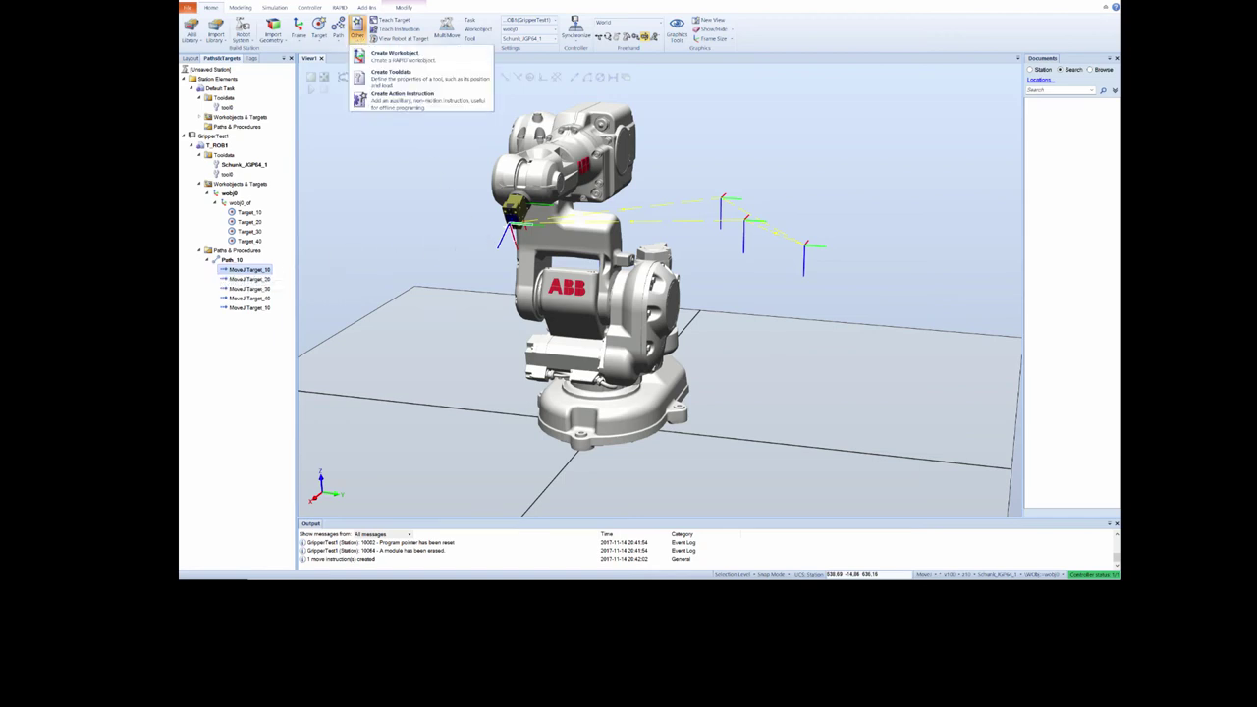
{"action": "left_click", "coordinate": [398, 98]}
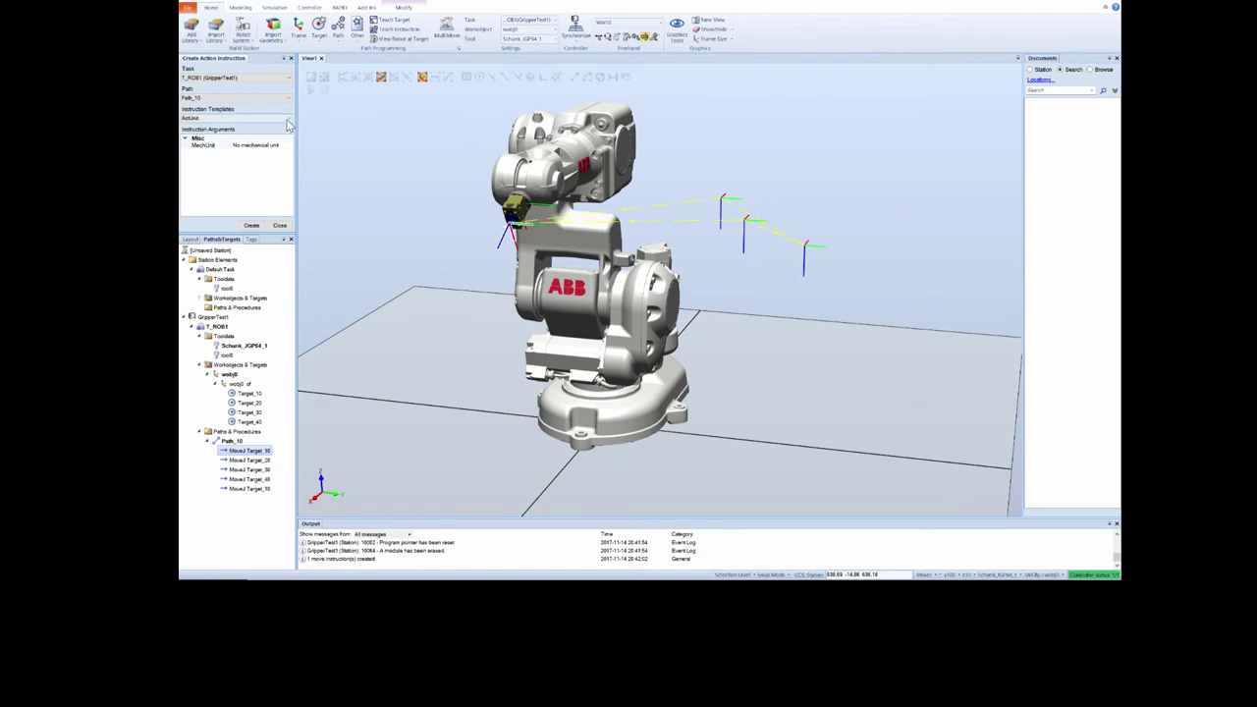
{"action": "left_click", "coordinate": [236, 118]}
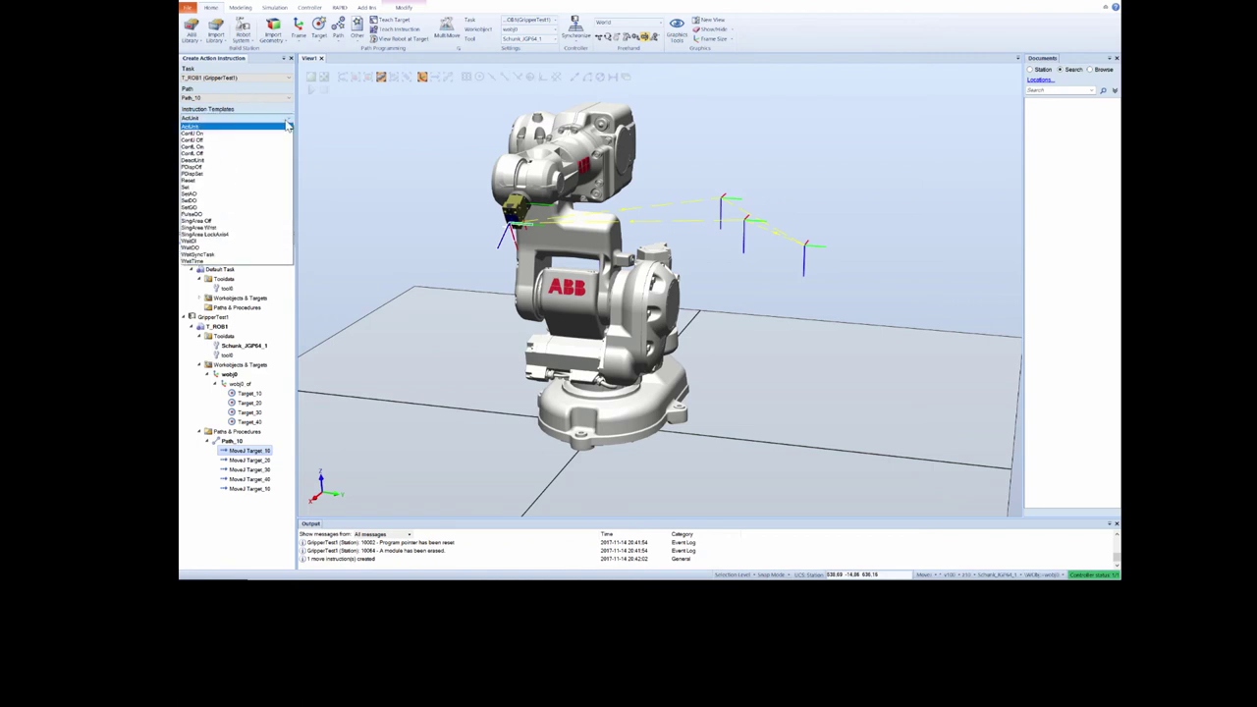
{"action": "left_click", "coordinate": [211, 200]}
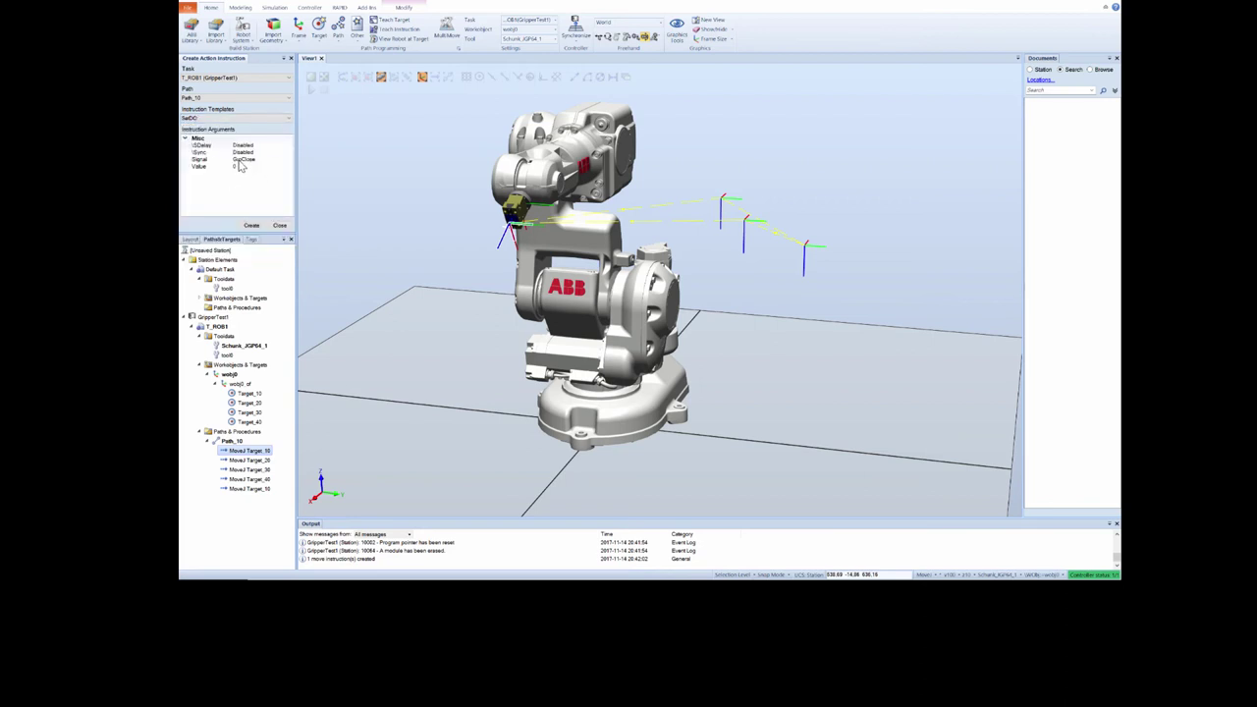
{"action": "left_click", "coordinate": [276, 160]}
{"action": "left_click", "coordinate": [288, 161]}
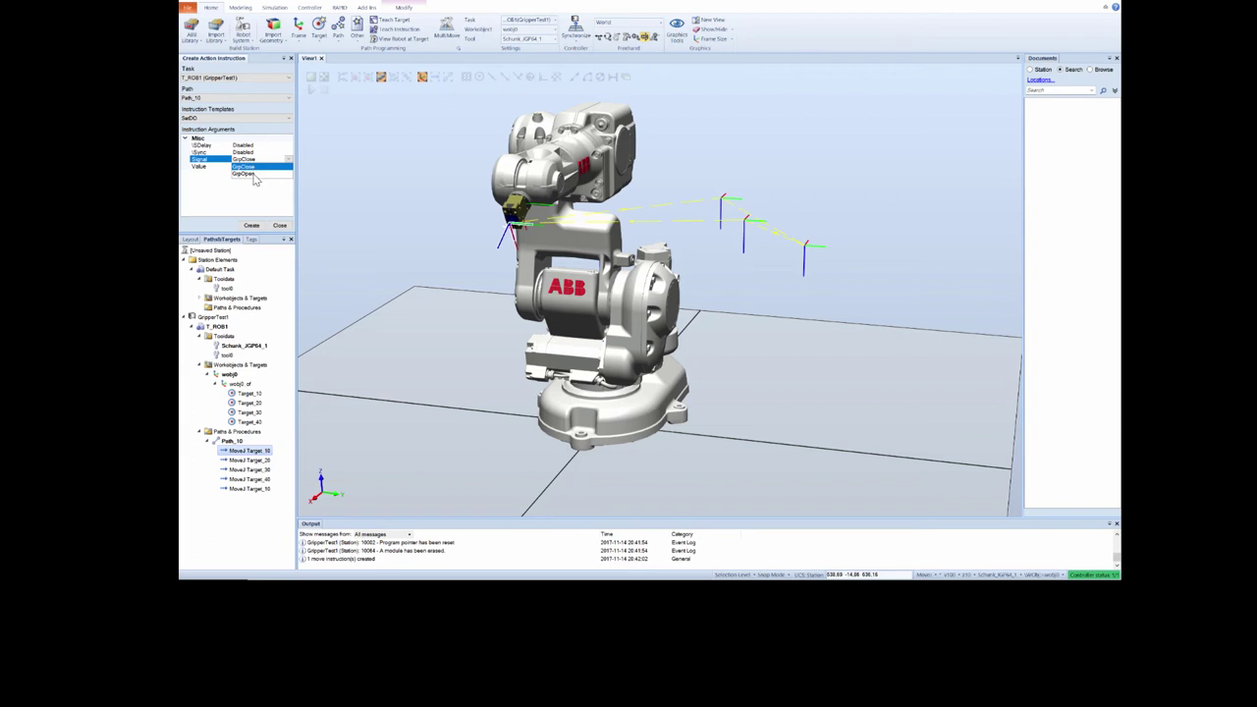
{"action": "left_click", "coordinate": [246, 174]}
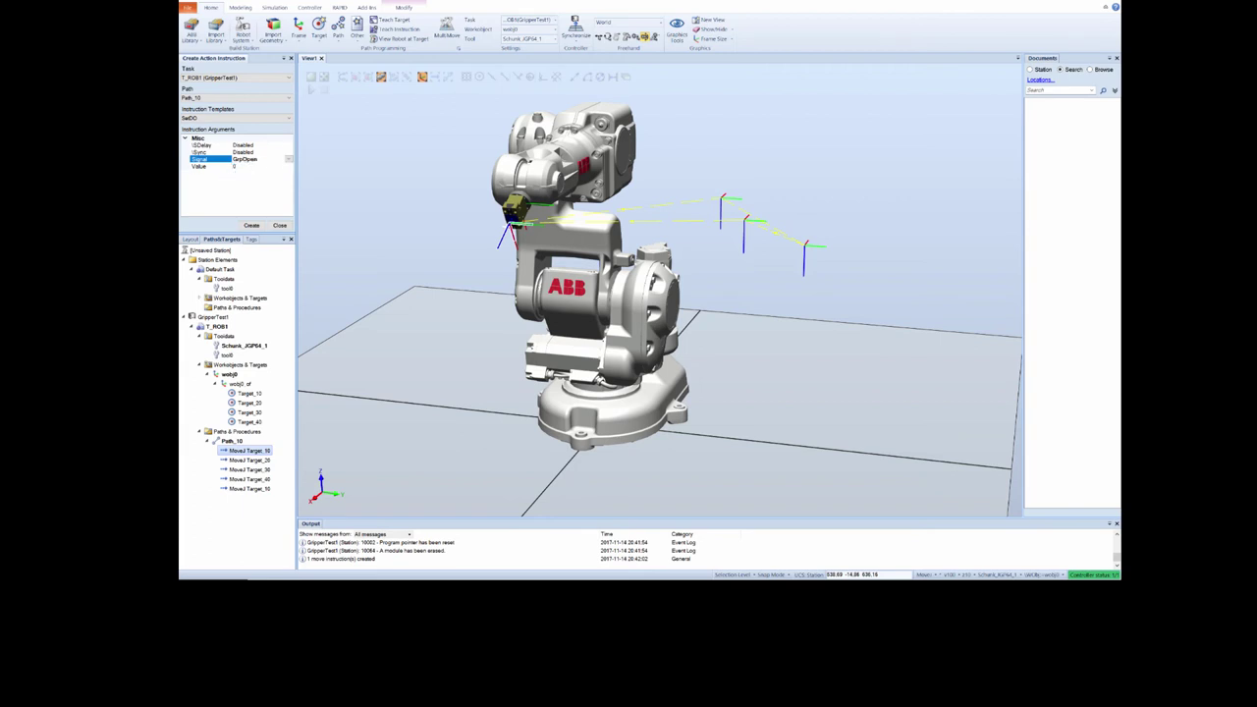
{"action": "left_click", "coordinate": [289, 166]}
{"action": "left_click", "coordinate": [289, 167]}
{"action": "left_click", "coordinate": [260, 187]}
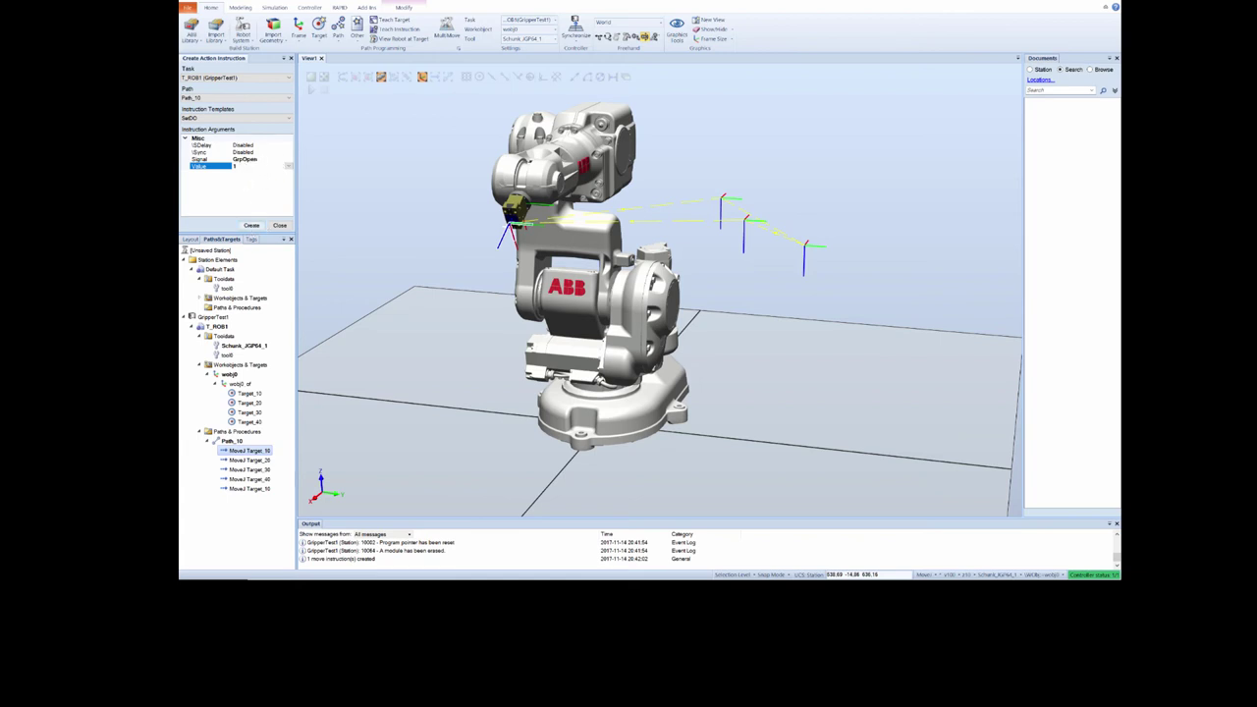
{"action": "left_click", "coordinate": [251, 226]}
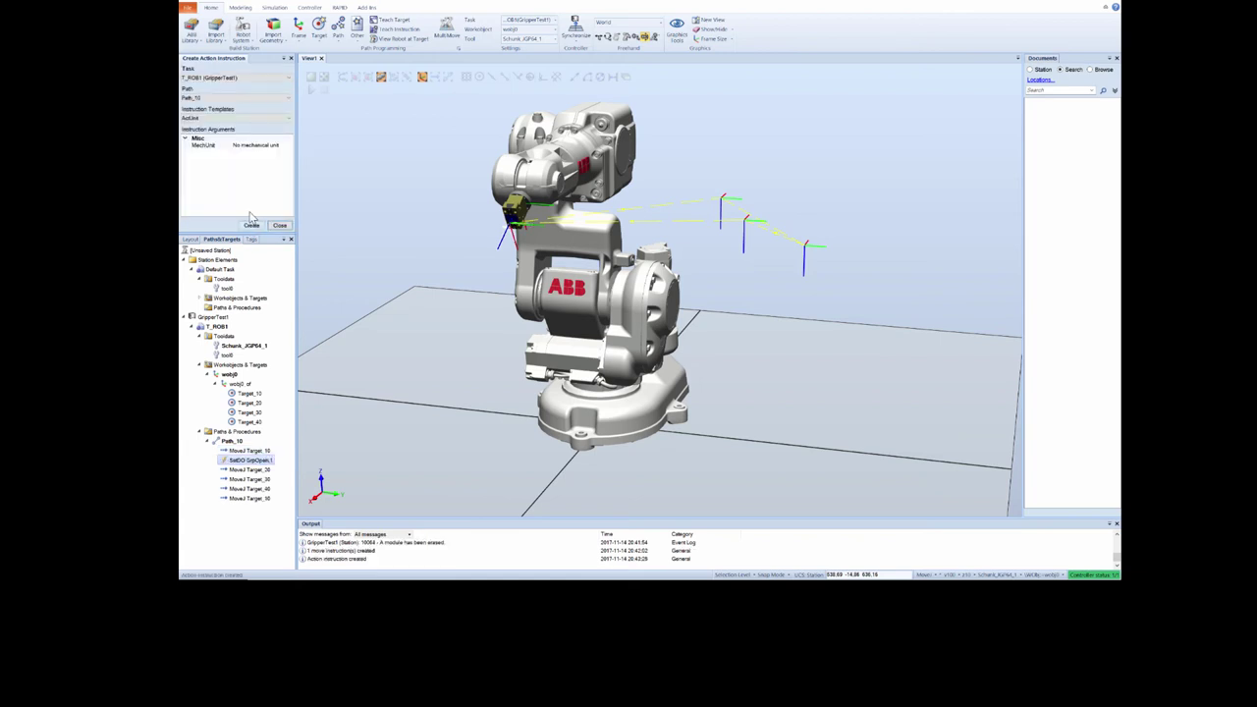
Step: Add a SetDO action instruction with signal GrpClose at value 0 directly after the GrpOpen 1 instruction
{"action": "left_click", "coordinate": [286, 123]}
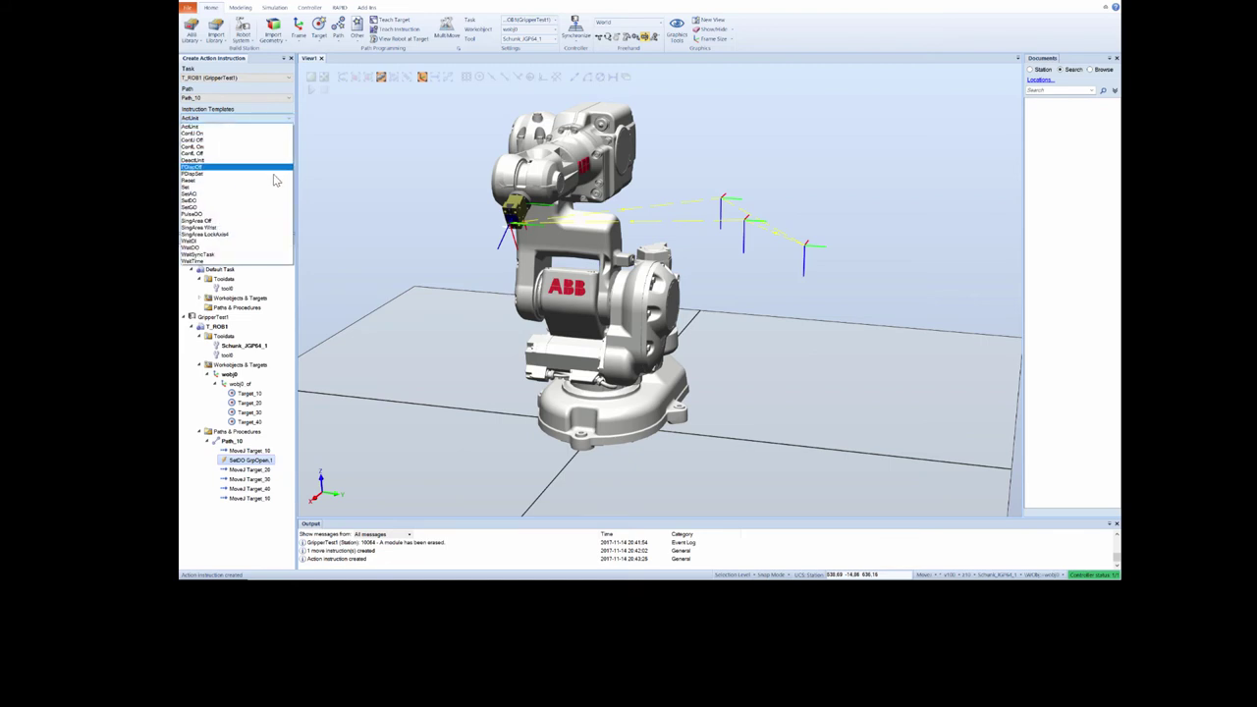
{"action": "left_click", "coordinate": [263, 203]}
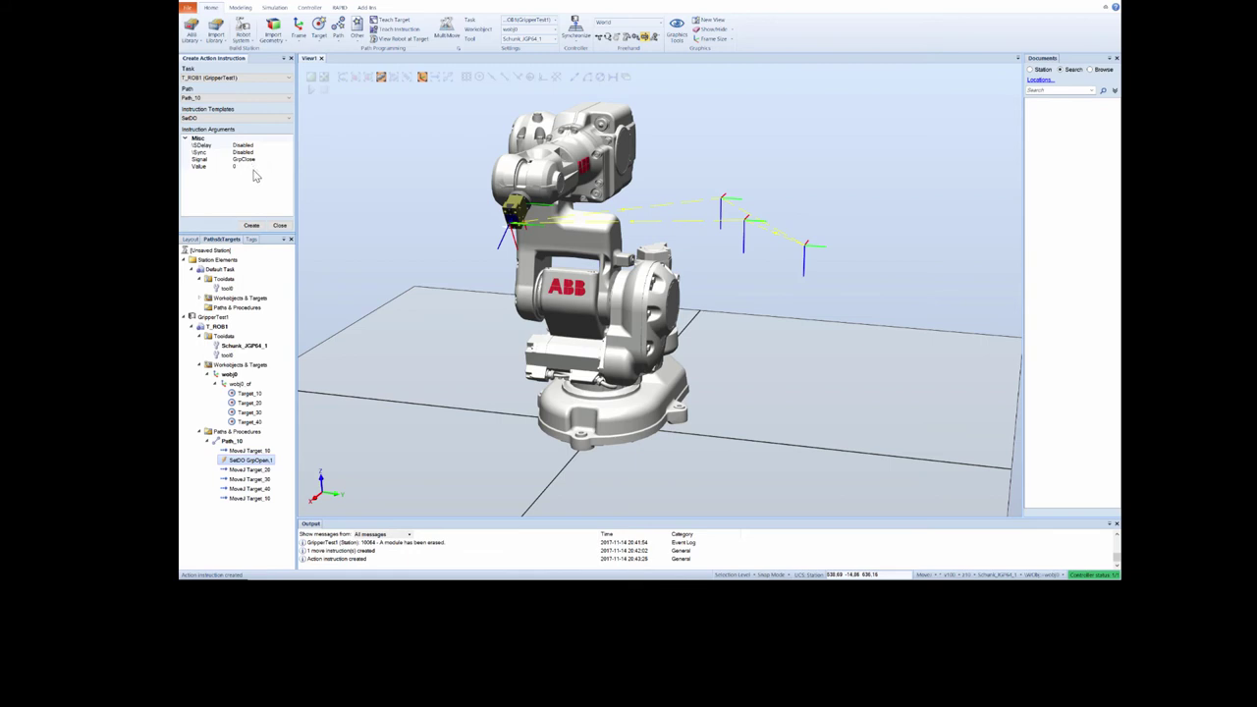
{"action": "left_click", "coordinate": [254, 225]}
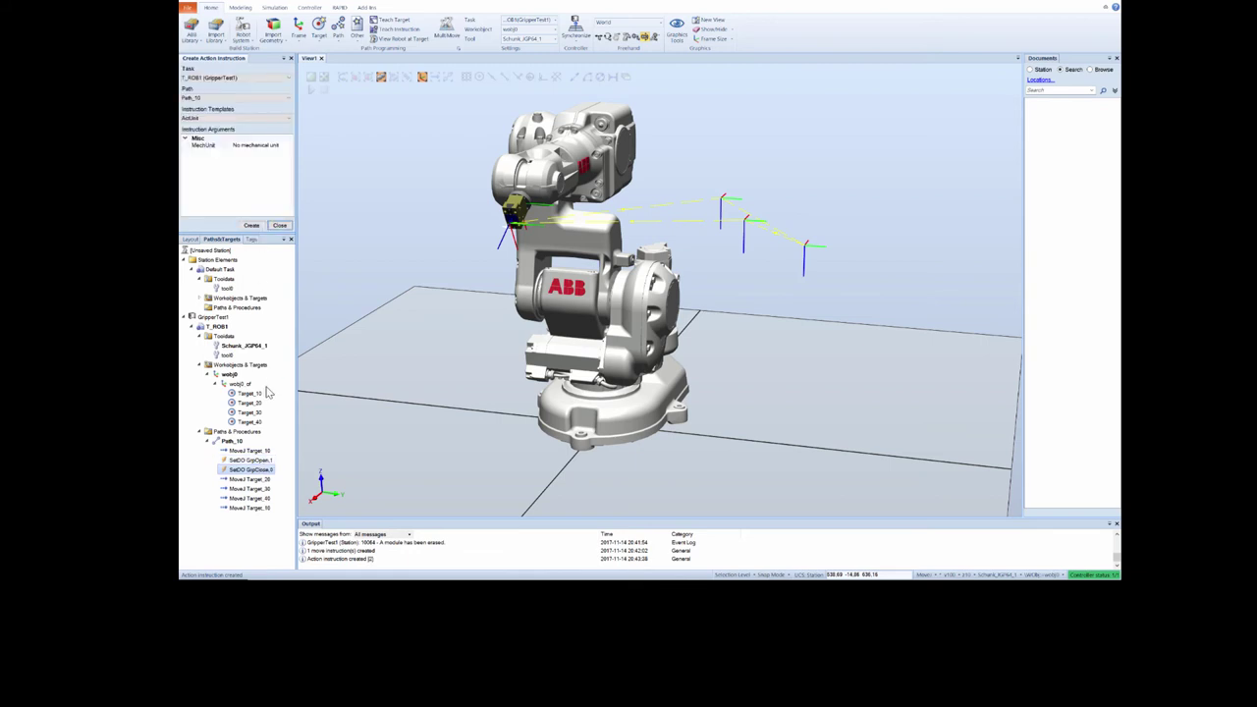
{"action": "mouse_move", "coordinate": [259, 465]}
{"action": "left_mouse_down"}
{"action": "mouse_move", "coordinate": [264, 478]}
{"action": "mouse_move", "coordinate": [269, 468]}
{"action": "left_mouse_up"}
Step: Insert a SetDO action instruction after MoveJ Target_20, setting signal GrpClose to 1
{"action": "left_click", "coordinate": [239, 480]}
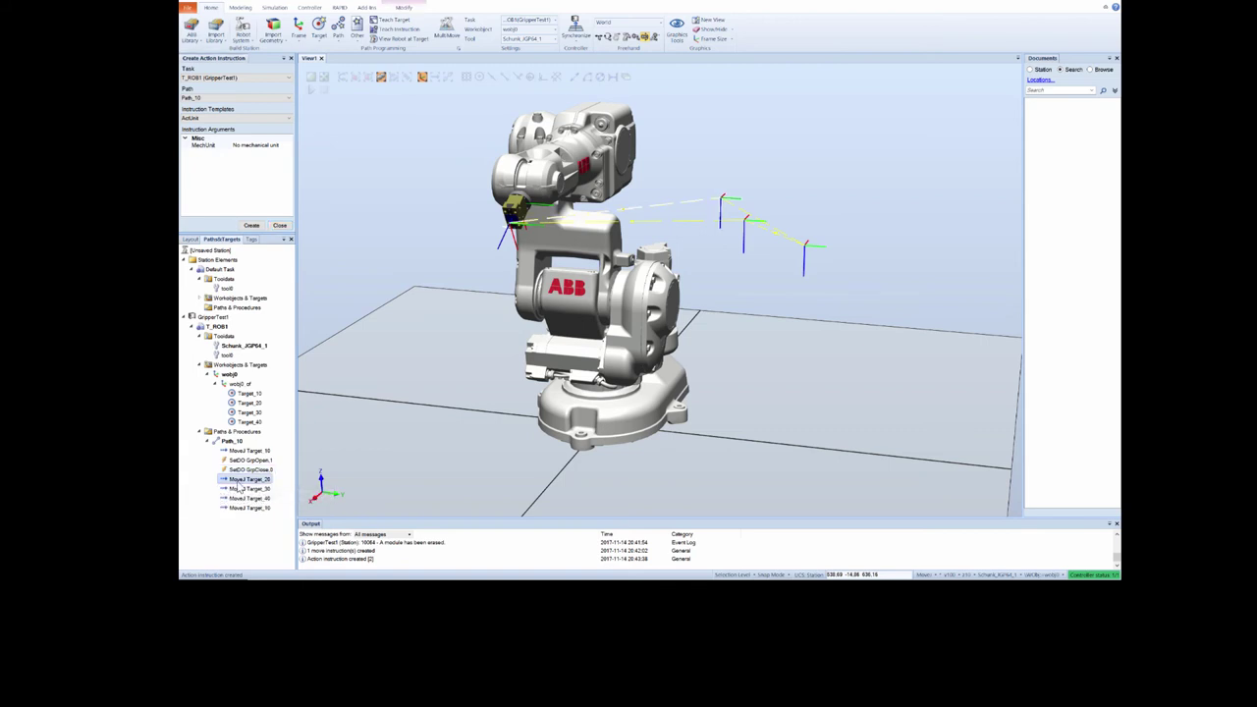
{"action": "left_click", "coordinate": [286, 118]}
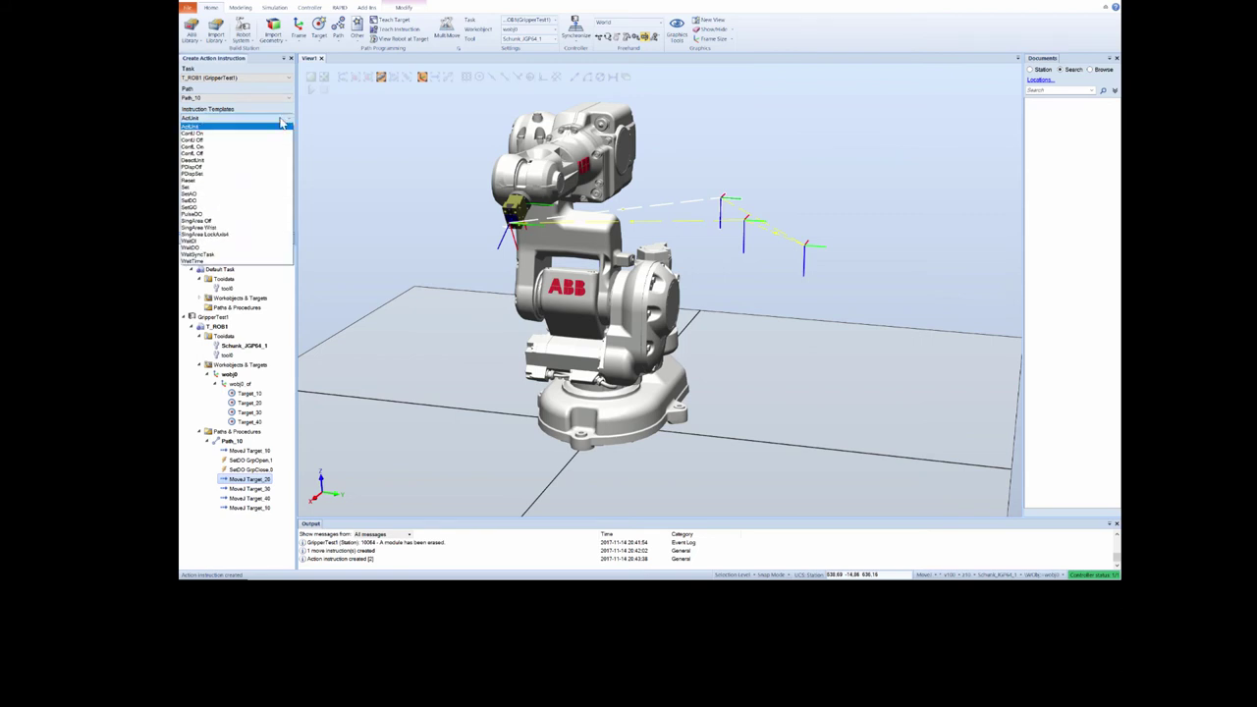
{"action": "left_click", "coordinate": [250, 201]}
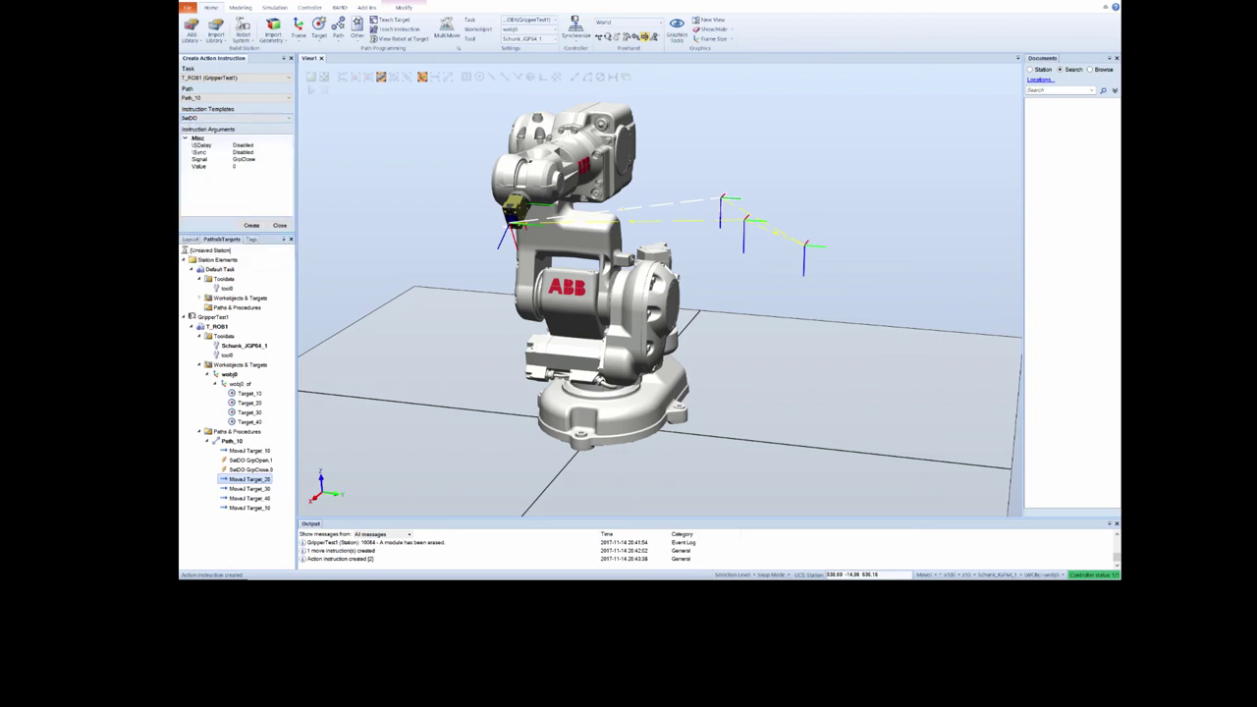
{"action": "left_click", "coordinate": [262, 167]}
{"action": "left_click", "coordinate": [289, 168]}
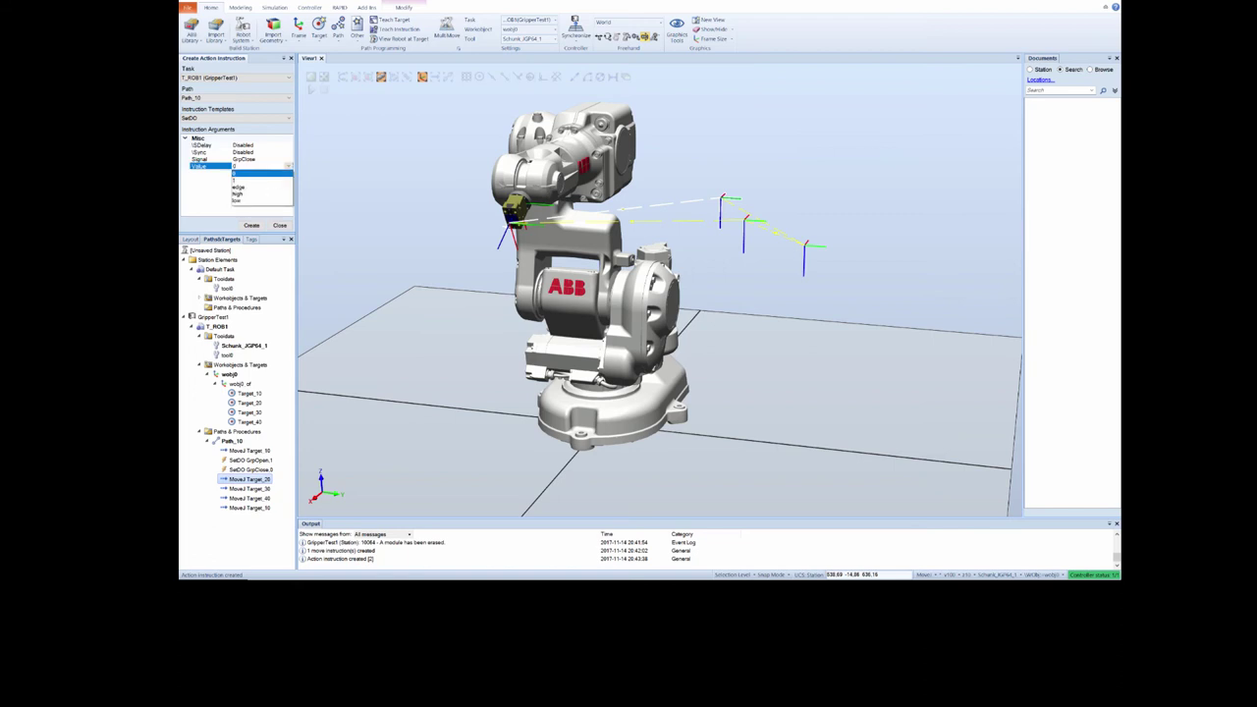
{"action": "left_click", "coordinate": [240, 179]}
{"action": "left_click", "coordinate": [252, 225]}
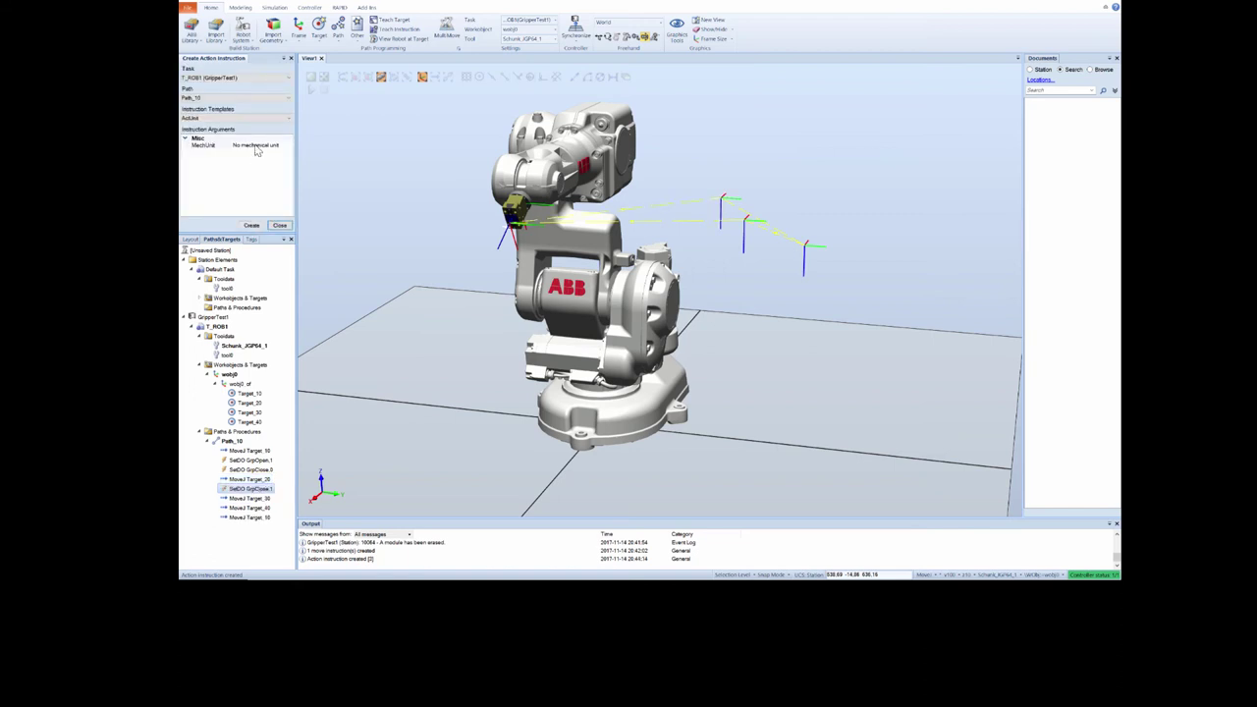
Step: Add a SetDO action instruction with signal GrpOpen at value 0 after the GrpClose 1 instruction
{"action": "left_click", "coordinate": [255, 119]}
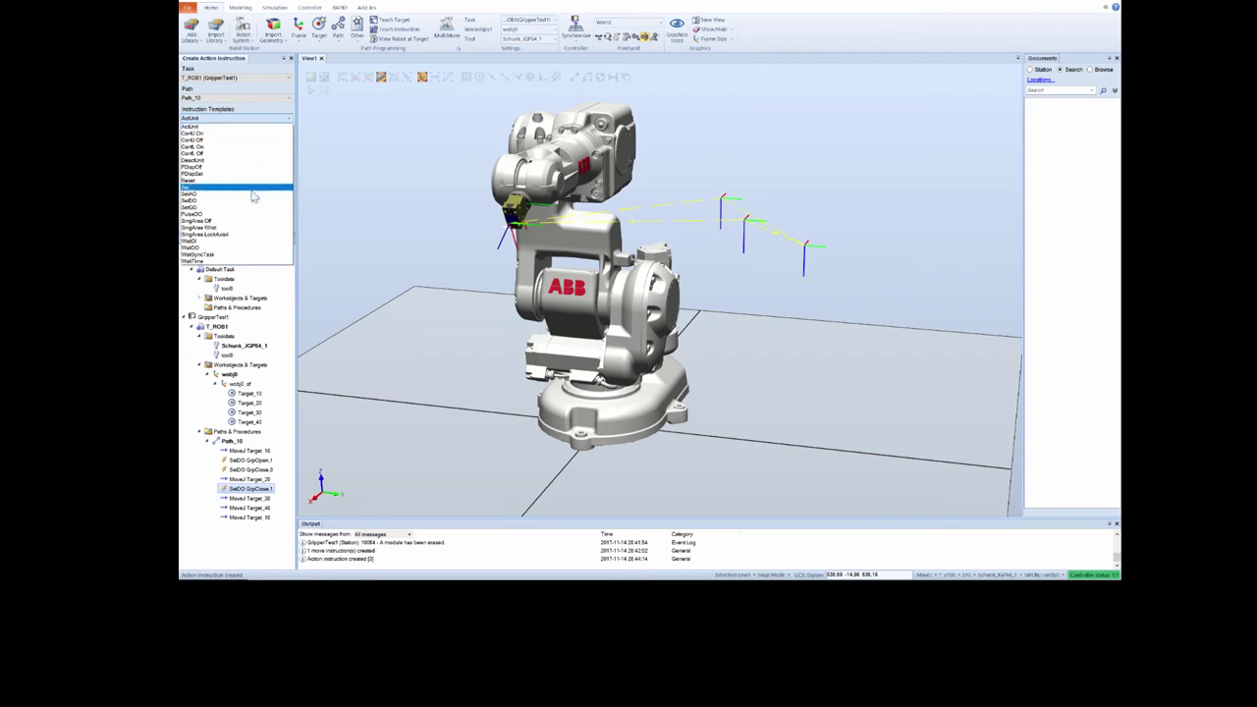
{"action": "left_click", "coordinate": [246, 202]}
{"action": "left_click", "coordinate": [256, 159]}
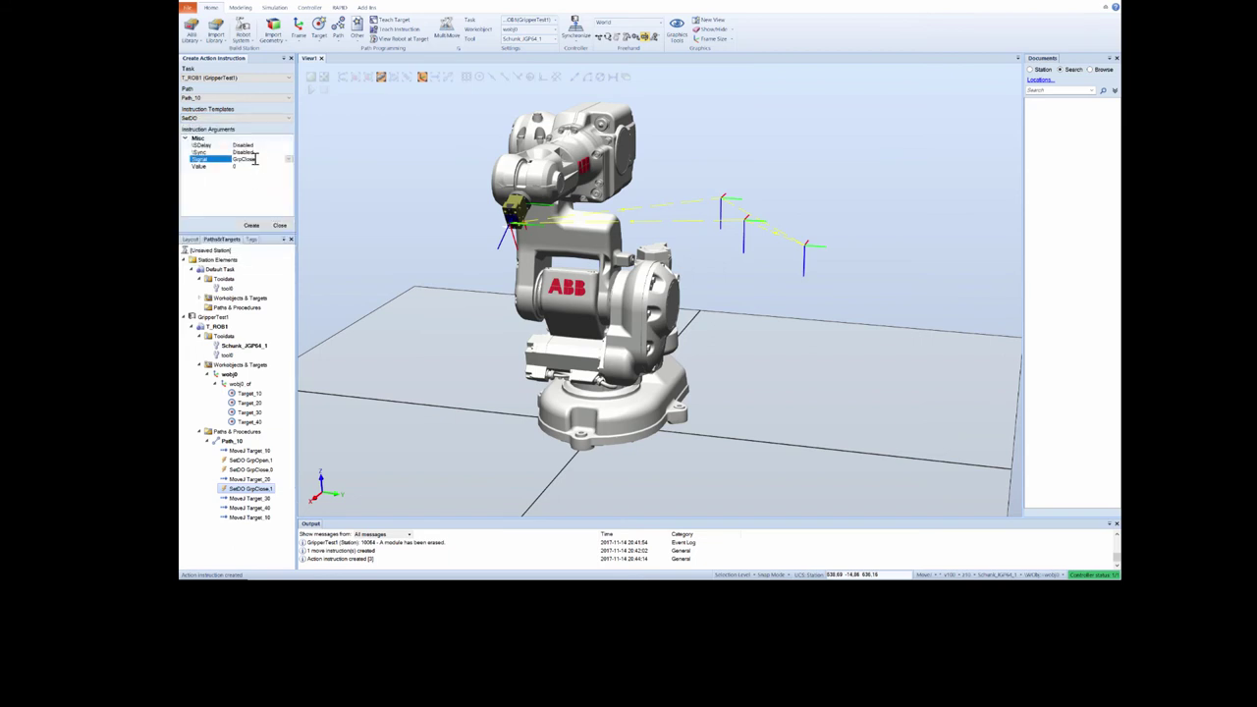
{"action": "left_click", "coordinate": [289, 160]}
{"action": "left_click", "coordinate": [279, 169]}
{"action": "left_click", "coordinate": [252, 225]}
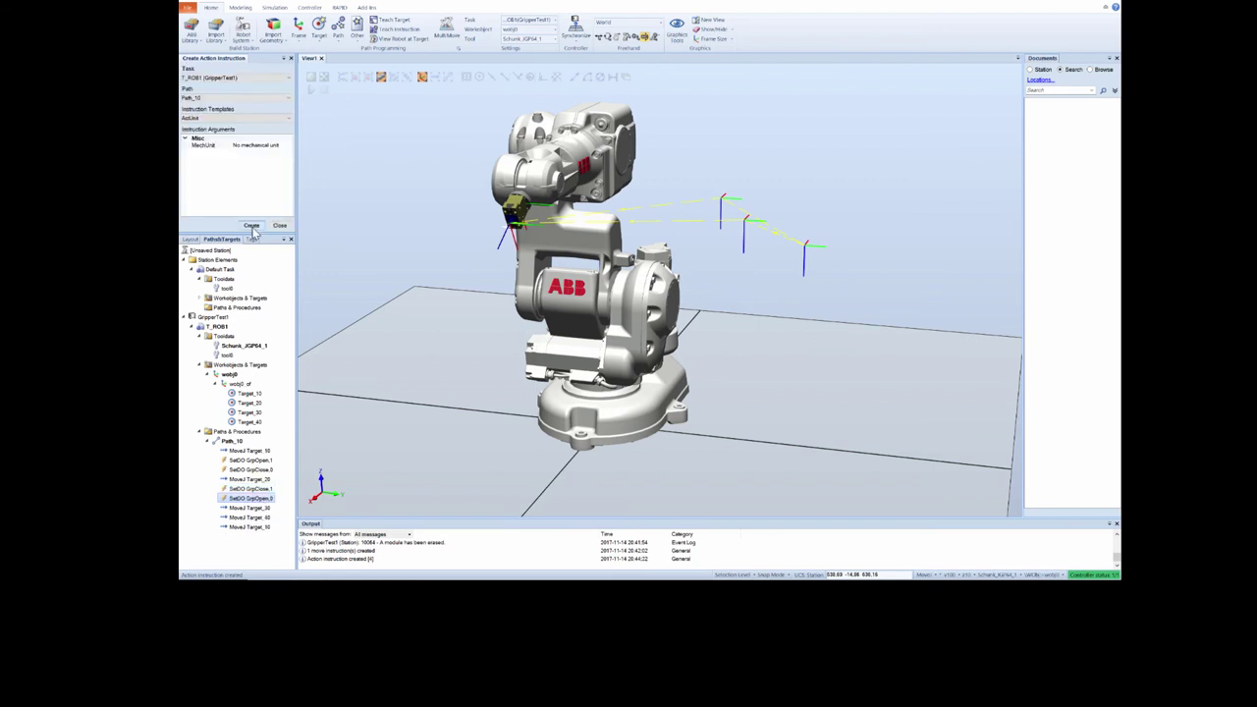
Step: Copy the SetDO GrpOpen 1 and GrpClose 0 instructions and paste them after MoveJ Target_30
{"action": "left_click", "coordinate": [248, 508]}
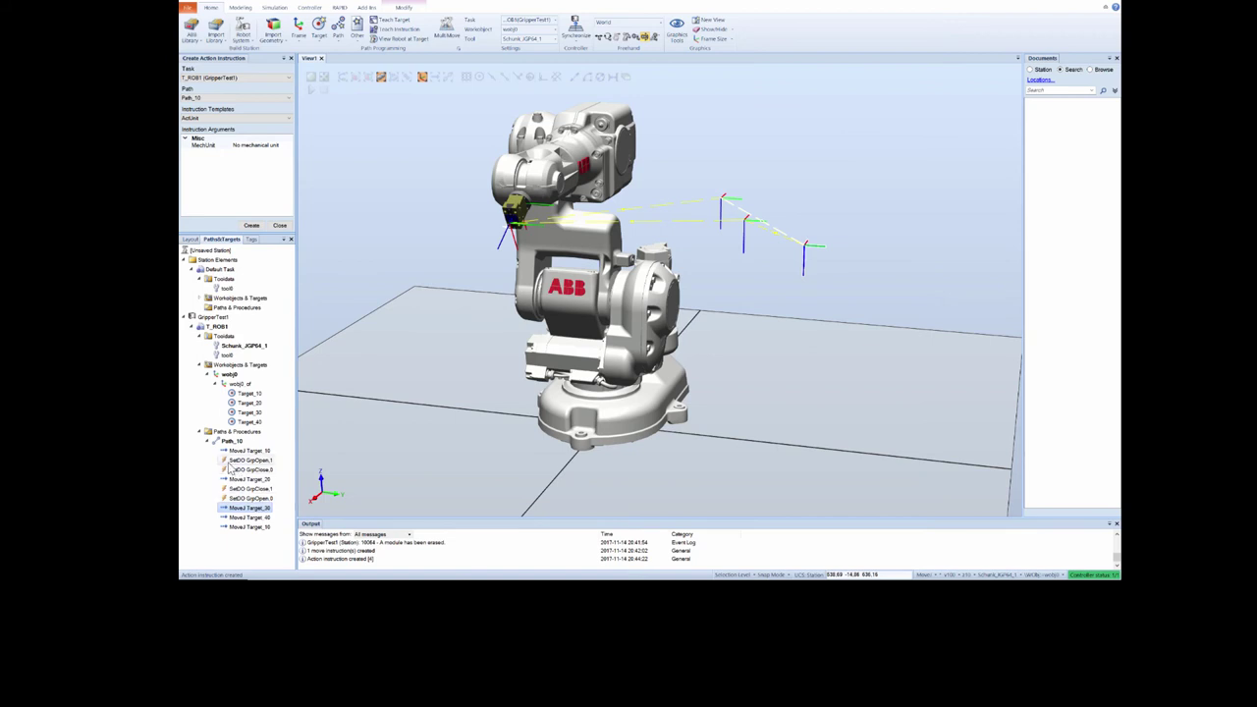
{"action": "mouse_move", "coordinate": [248, 461]}
{"action": "left_mouse_down"}
{"action": "mouse_move", "coordinate": [232, 470]}
{"action": "mouse_move", "coordinate": [243, 478]}
{"action": "left_mouse_up"}
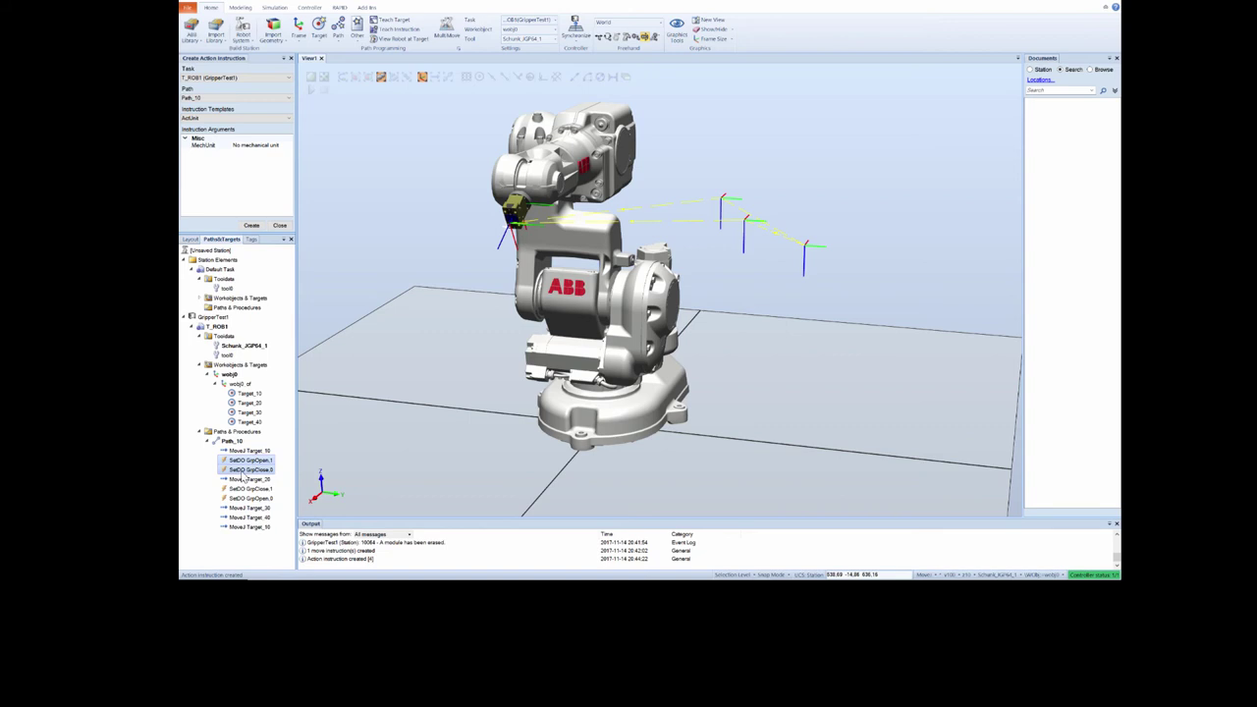
{"action": "left_click", "coordinate": [248, 507]}
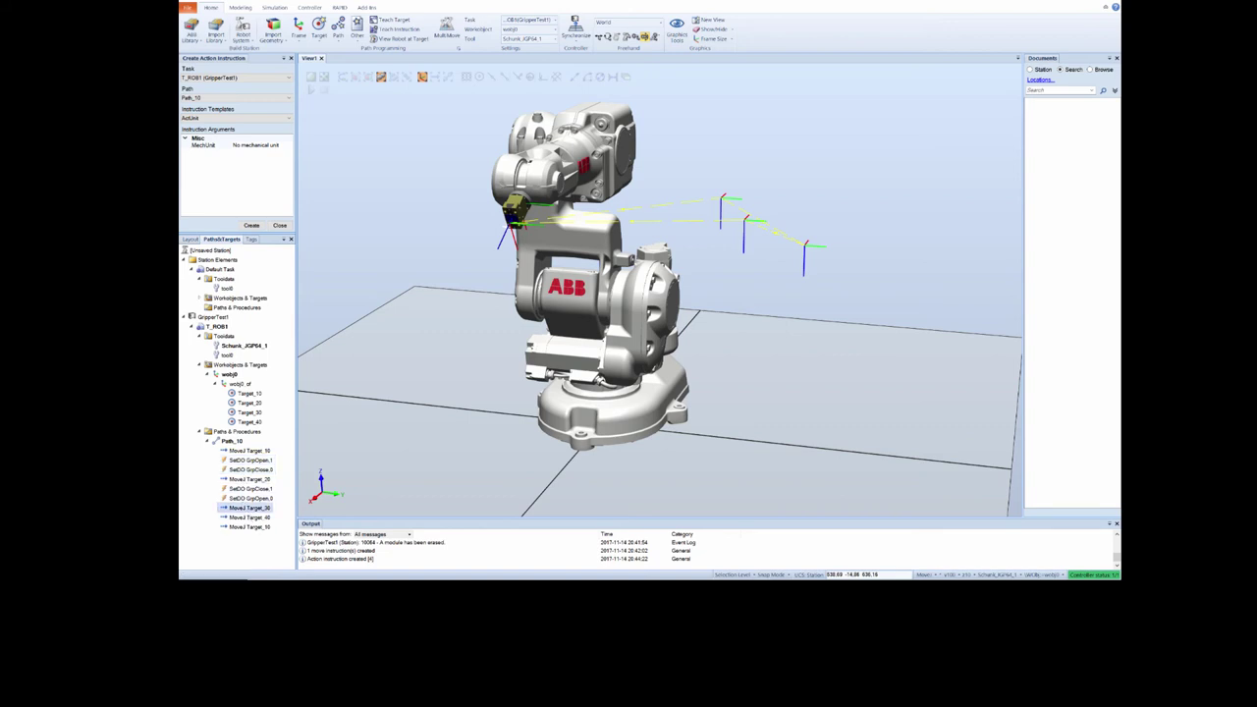
{"action": "key", "text": "ctrl+v"}
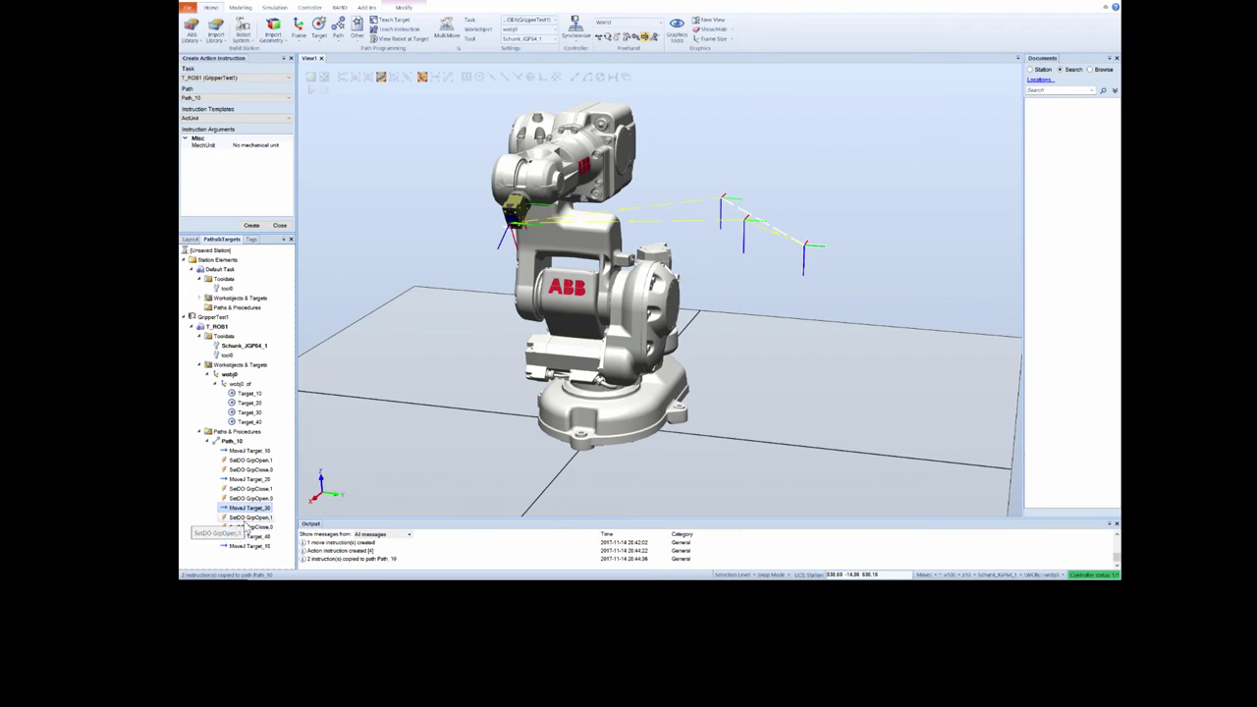
{"action": "left_click_drag", "start_coordinate": [247, 518], "coordinate": [254, 538]}
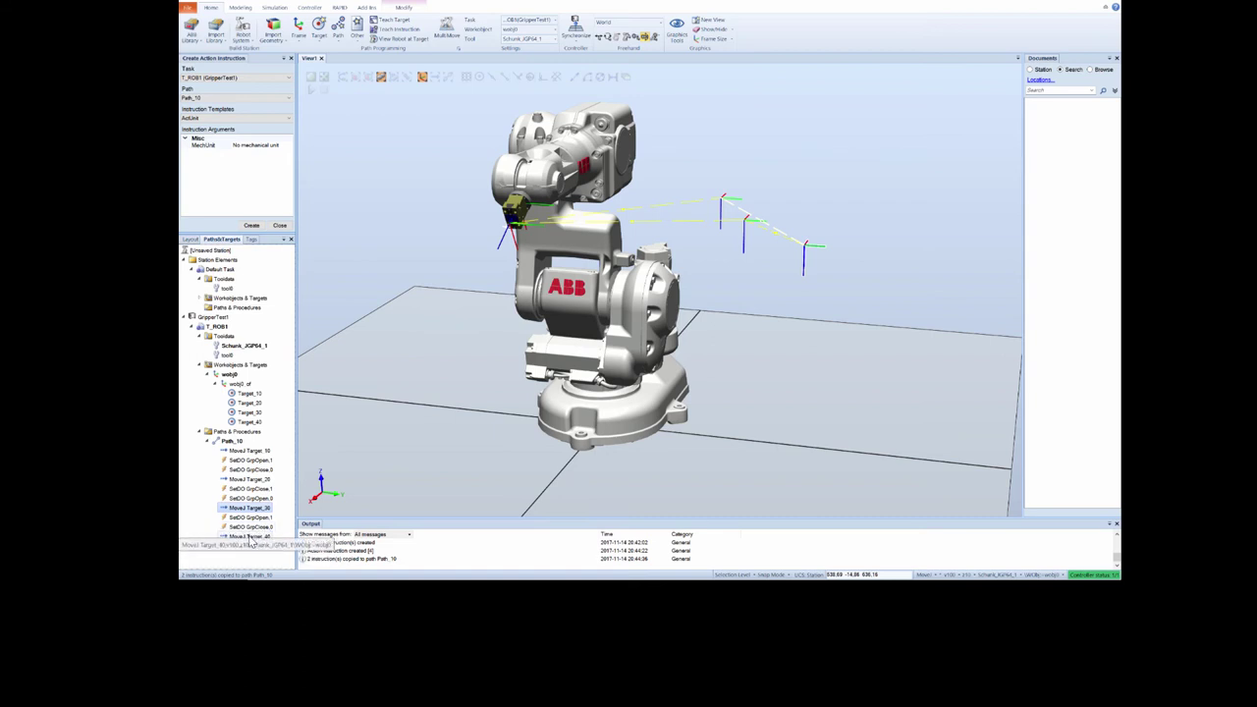
Step: Copy the SetDO GrpClose 1 and GrpOpen 0 instructions and paste them after MoveJ Target_40
{"action": "left_click", "coordinate": [250, 488]}
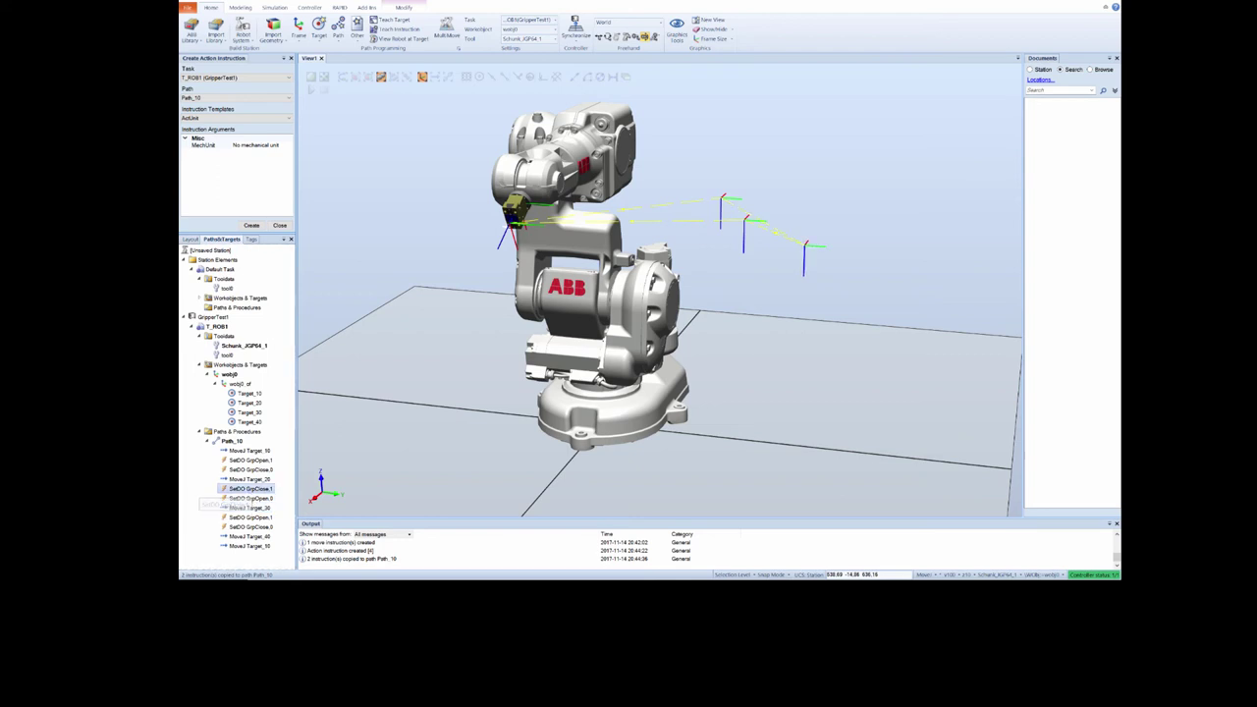
{"action": "left_click", "coordinate": [250, 498], "text": "shift"}
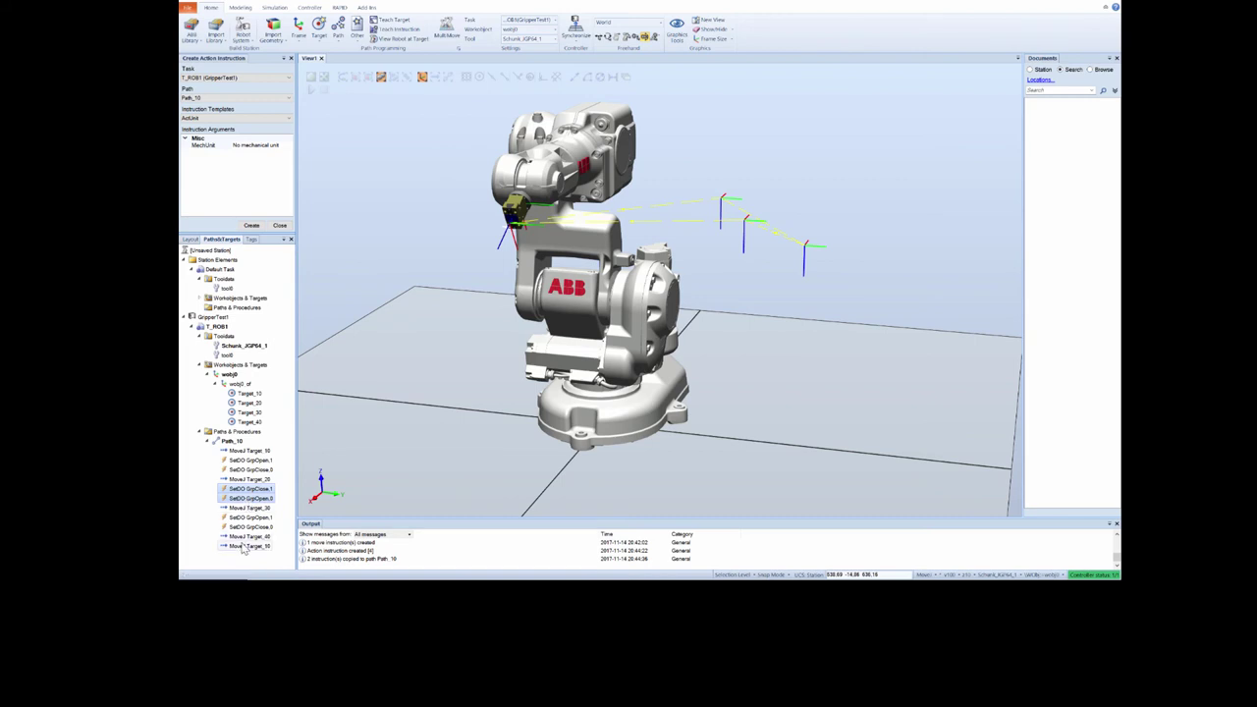
{"action": "left_click", "coordinate": [248, 537]}
{"action": "key", "text": "ctrl+v"}
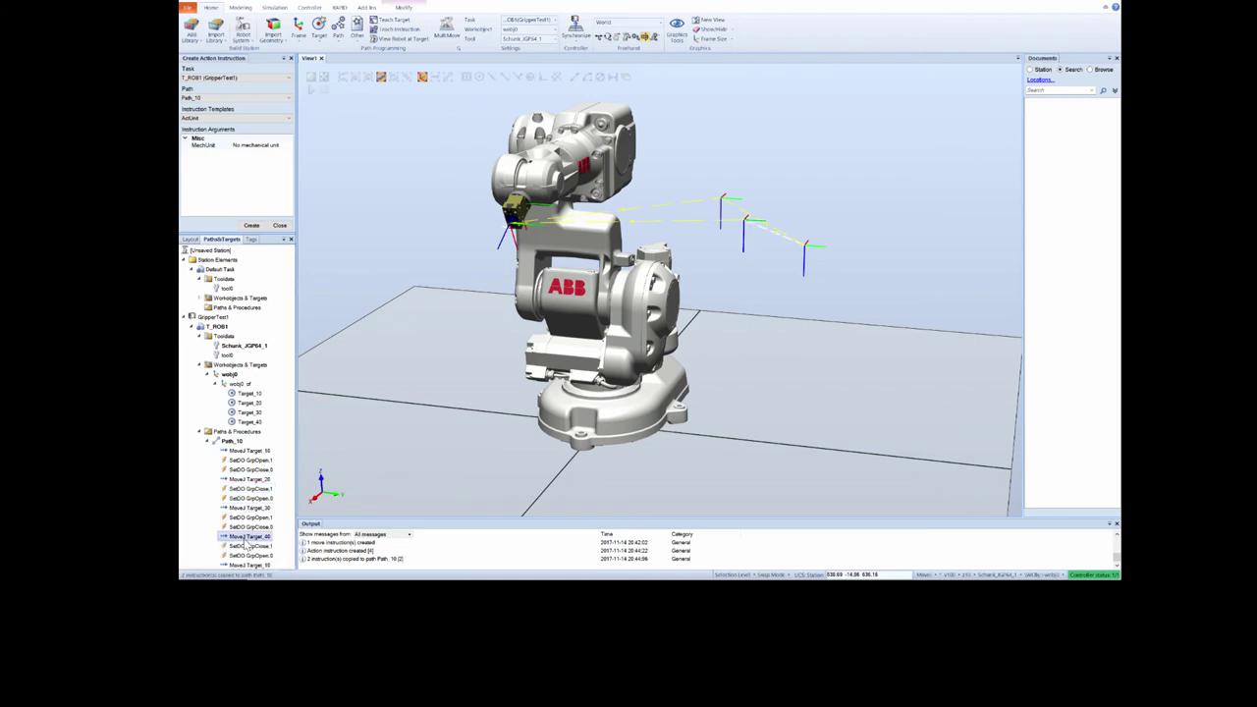
{"action": "left_click", "coordinate": [230, 441]}
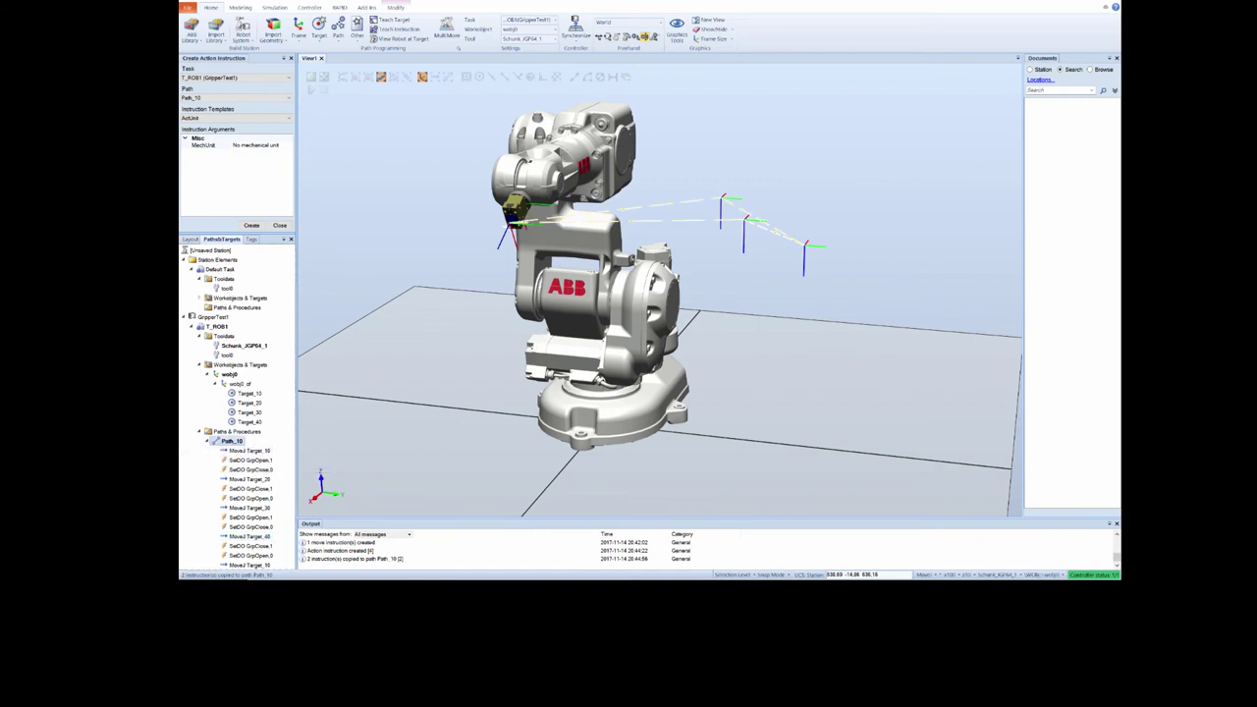
{"action": "right_click", "coordinate": [230, 441]}
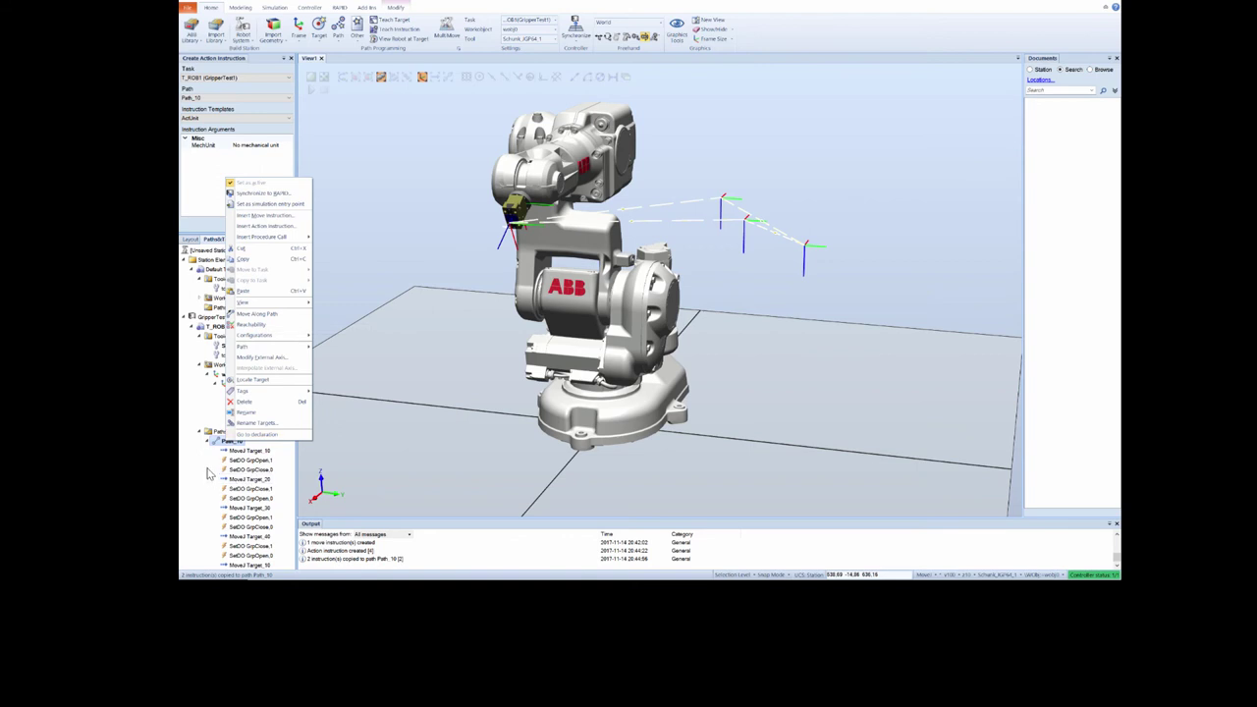
{"action": "left_click", "coordinate": [342, 290]}
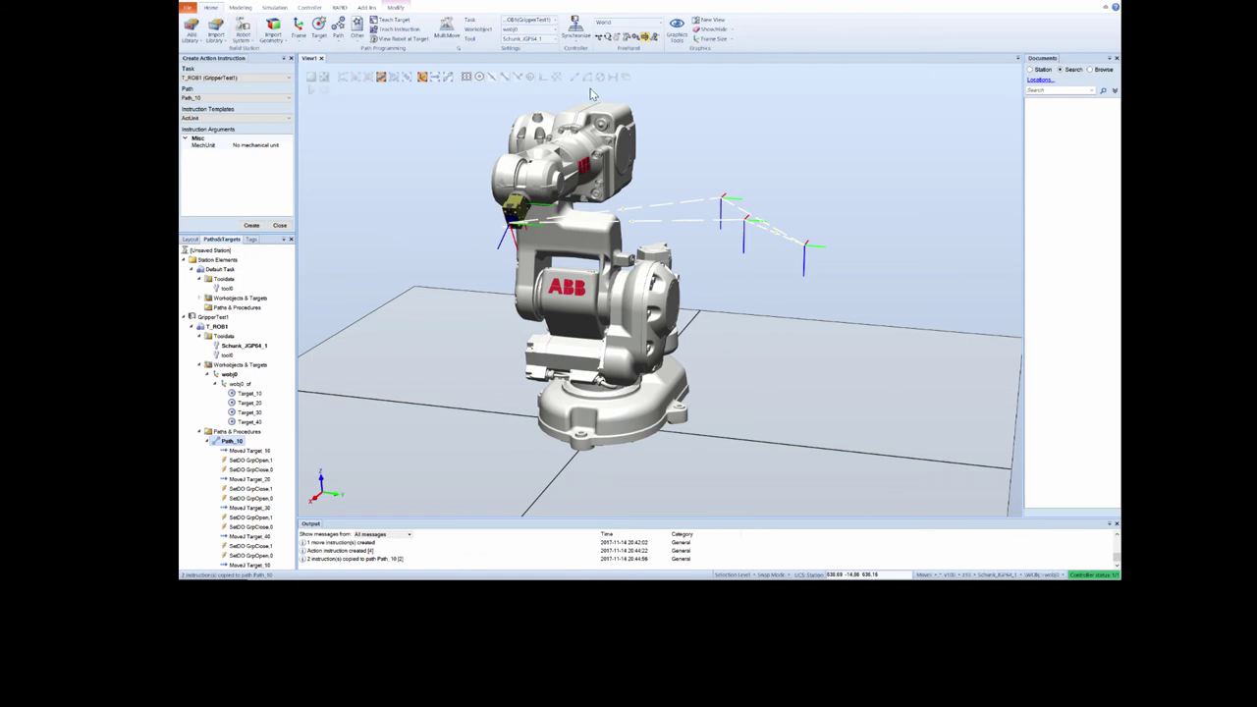
Step: Show the Board10 device signals in the I/O Simulator and move the robot along Path_10 to check GrpClose and GrpOpen
{"action": "left_click", "coordinate": [275, 8]}
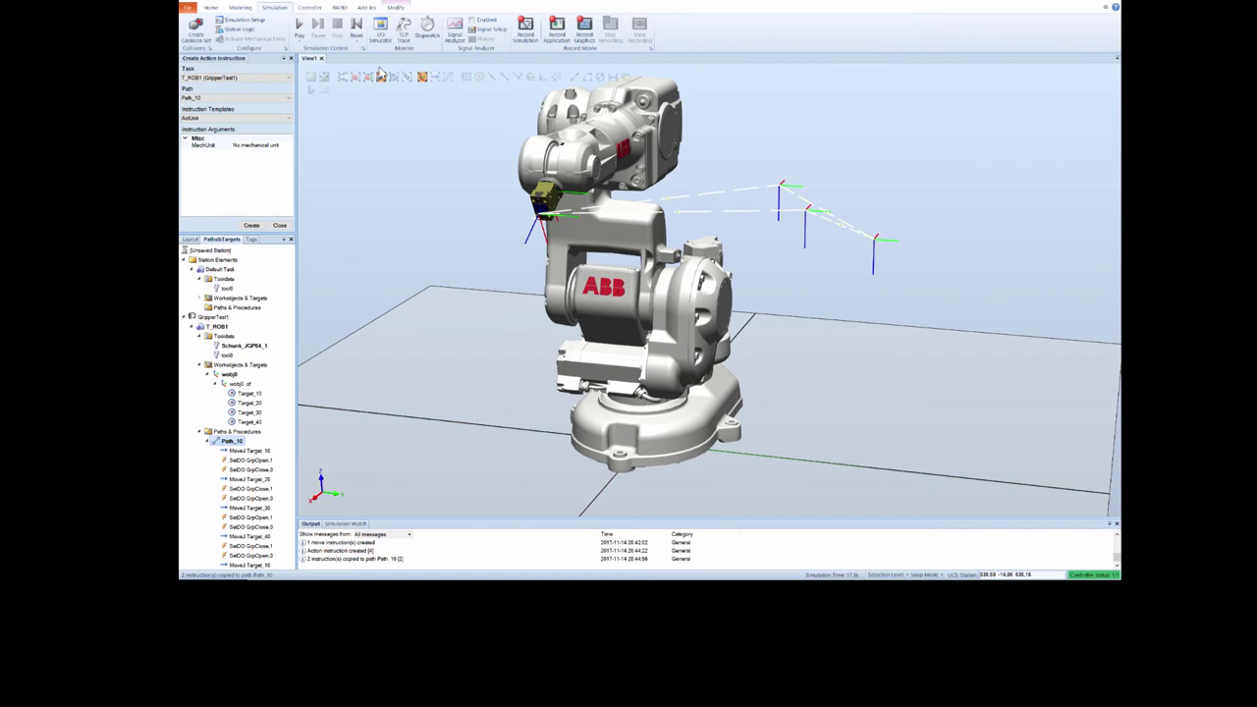
{"action": "left_click", "coordinate": [380, 28]}
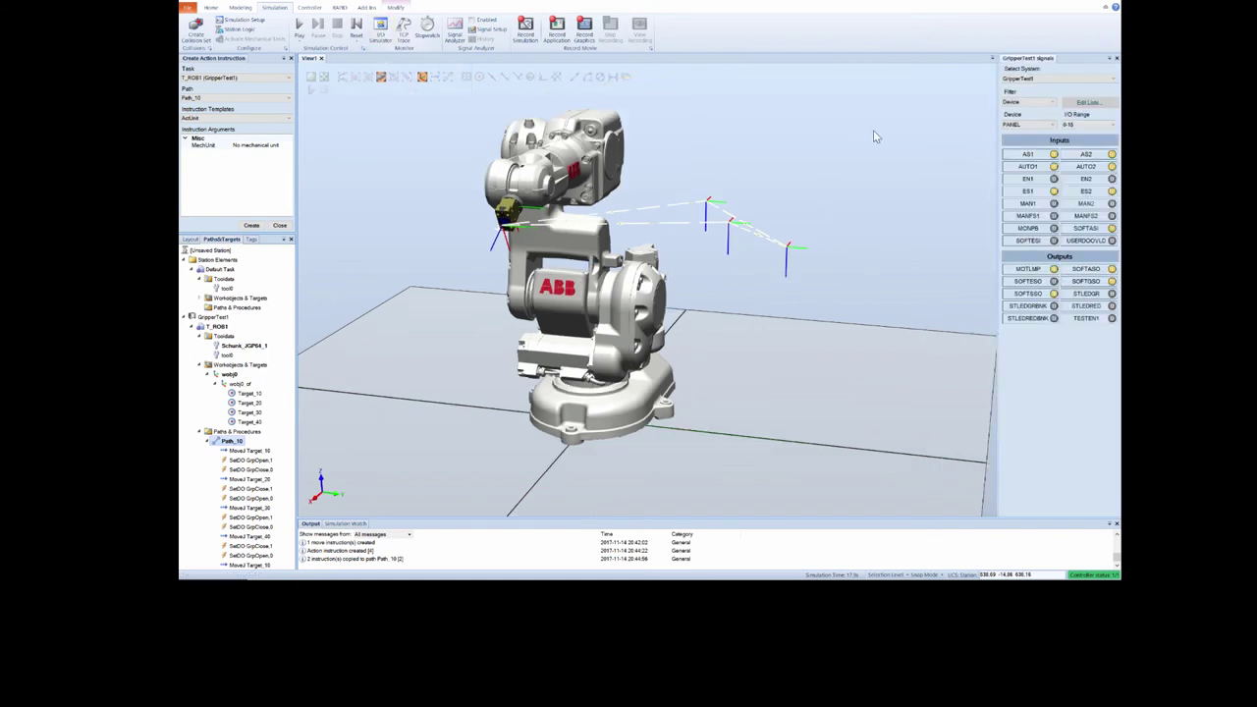
{"action": "left_click", "coordinate": [1051, 126]}
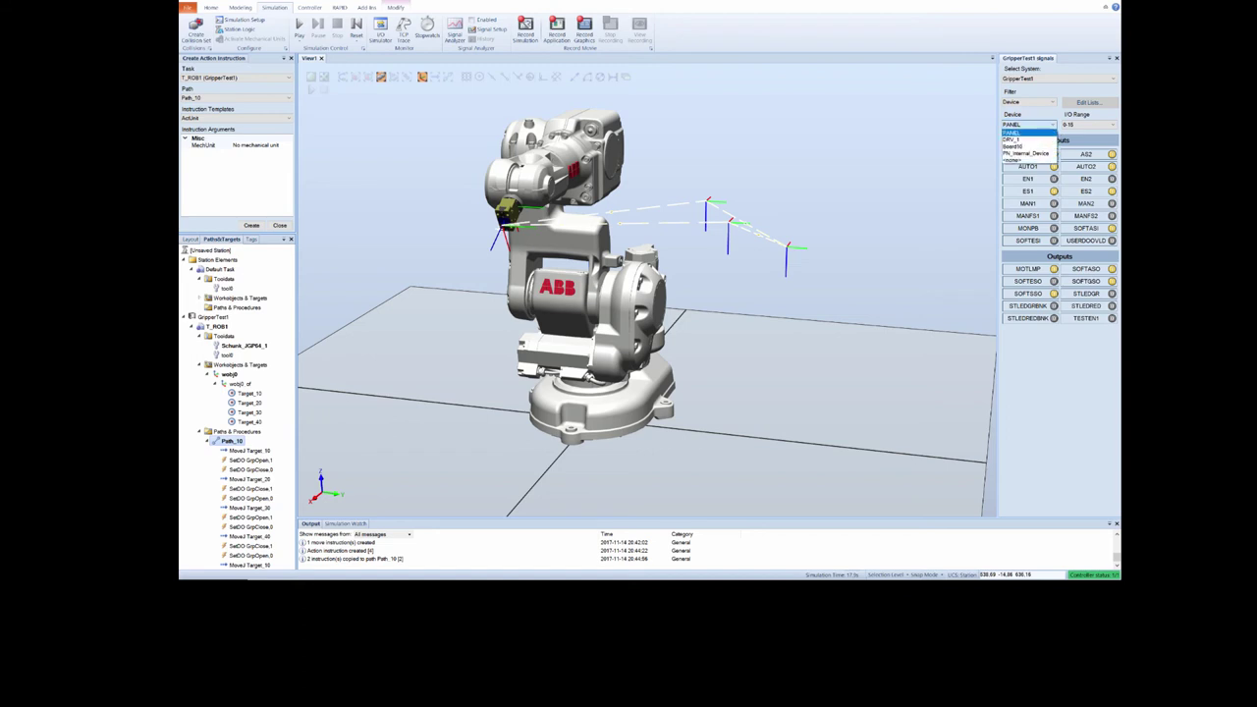
{"action": "left_click", "coordinate": [1021, 147]}
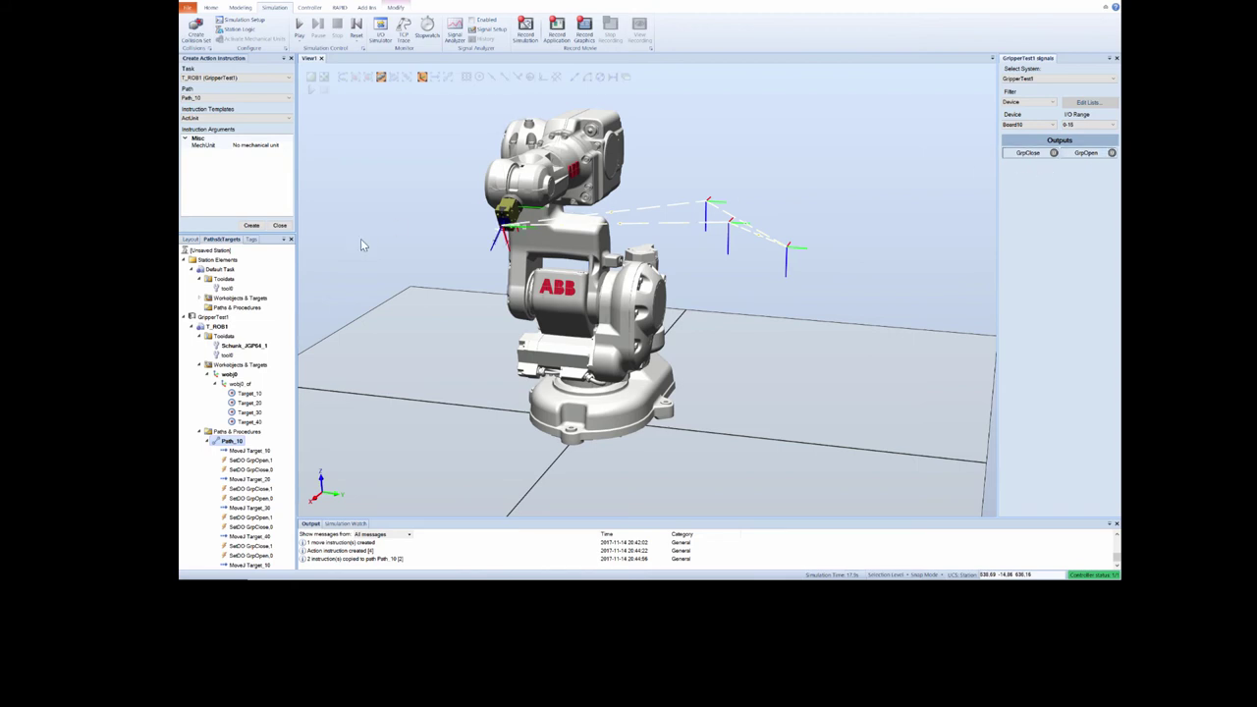
{"action": "right_click", "coordinate": [226, 442]}
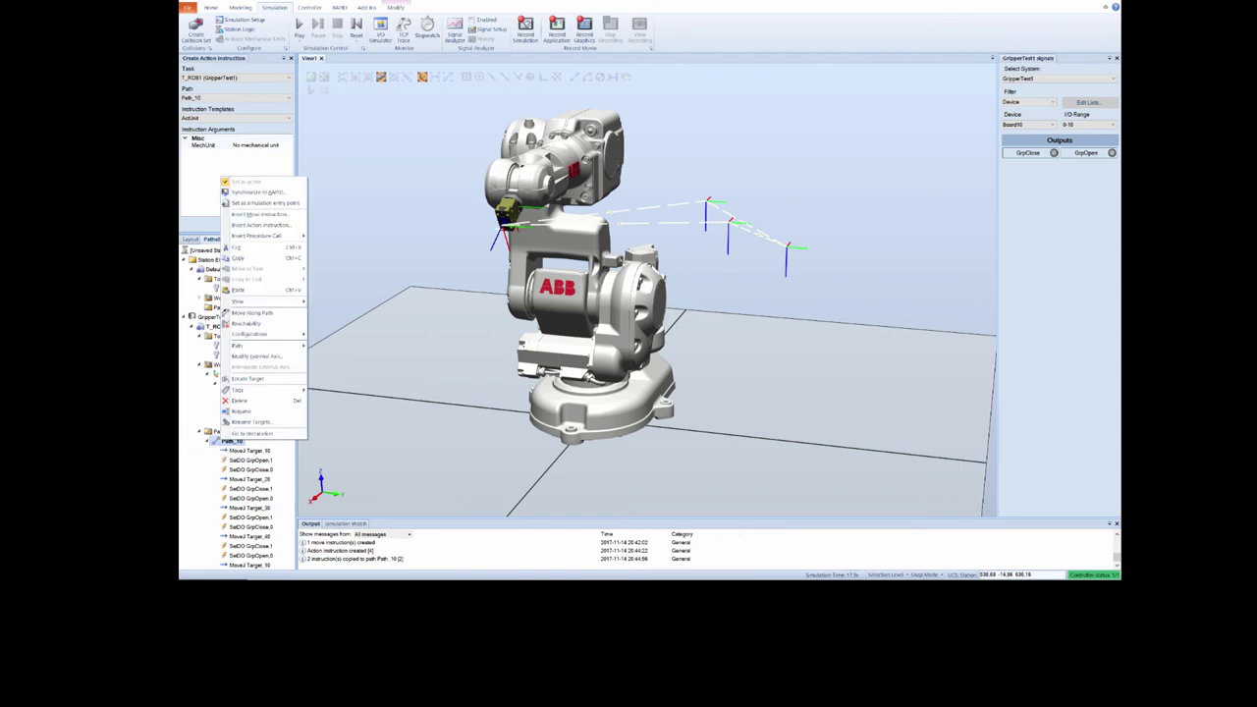
{"action": "left_click", "coordinate": [257, 314]}
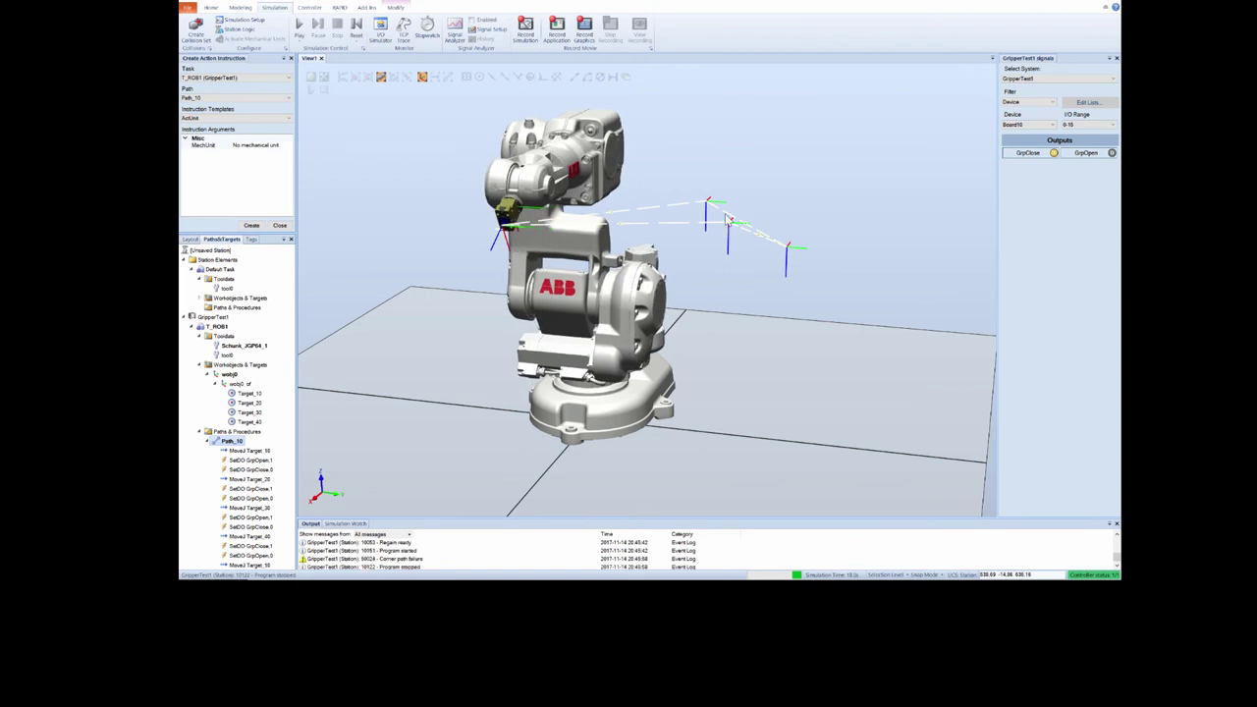
Step: Run the robot through Path_10 again with the gripper in close view to observe its behaviour at the targets
{"action": "scroll", "coordinate": [557, 268], "scroll_direction": "up", "scroll_amount": 3}
{"action": "scroll", "coordinate": [575, 271], "scroll_direction": "up", "scroll_amount": 2}
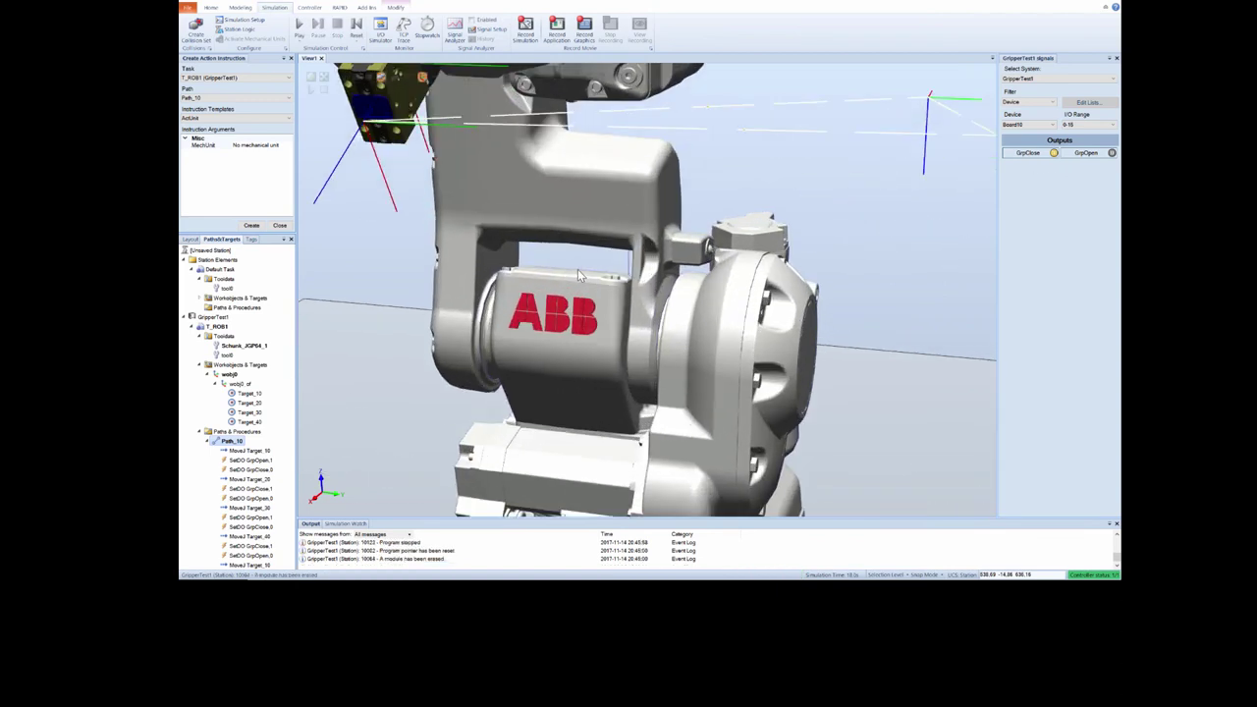
{"action": "left_click_drag", "start_coordinate": [594, 256], "coordinate": [465, 209], "text": "ctrl+shift"}
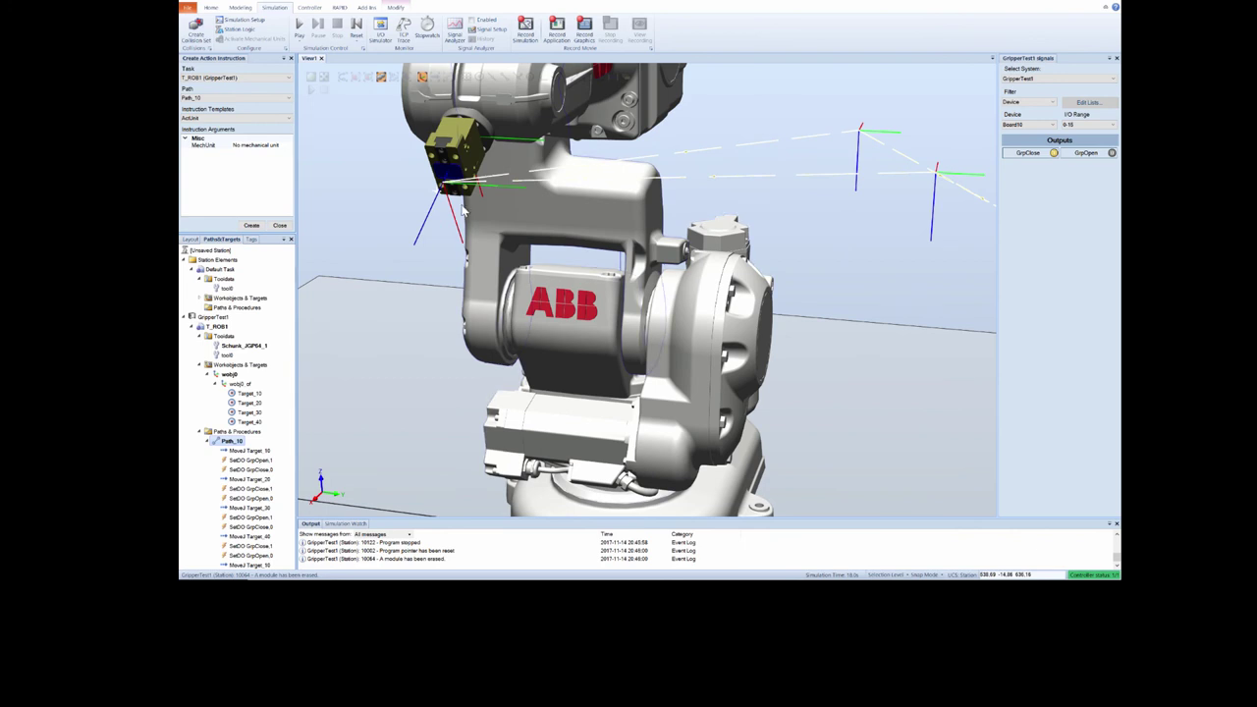
{"action": "right_click", "coordinate": [230, 442]}
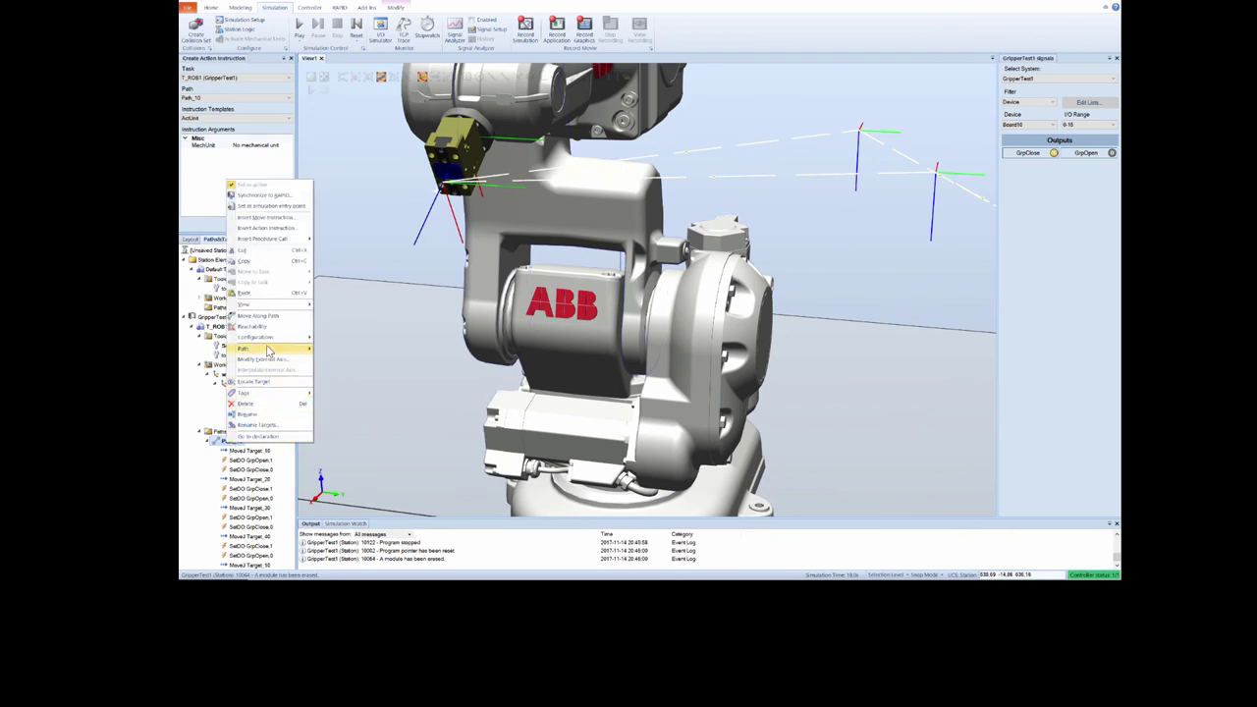
{"action": "mouse_move", "coordinate": [270, 341]}
{"action": "left_click", "coordinate": [346, 337]}
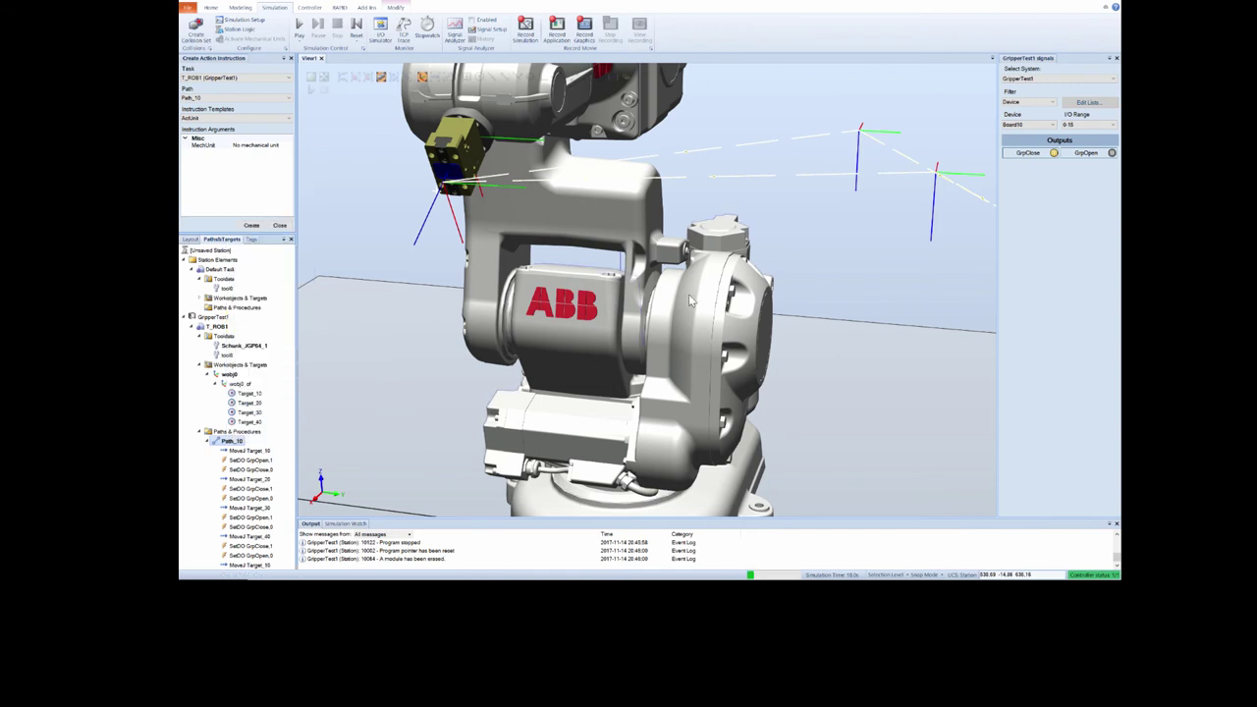
{"action": "left_click_drag", "start_coordinate": [783, 264], "coordinate": [726, 263], "text": "ctrl+shift"}
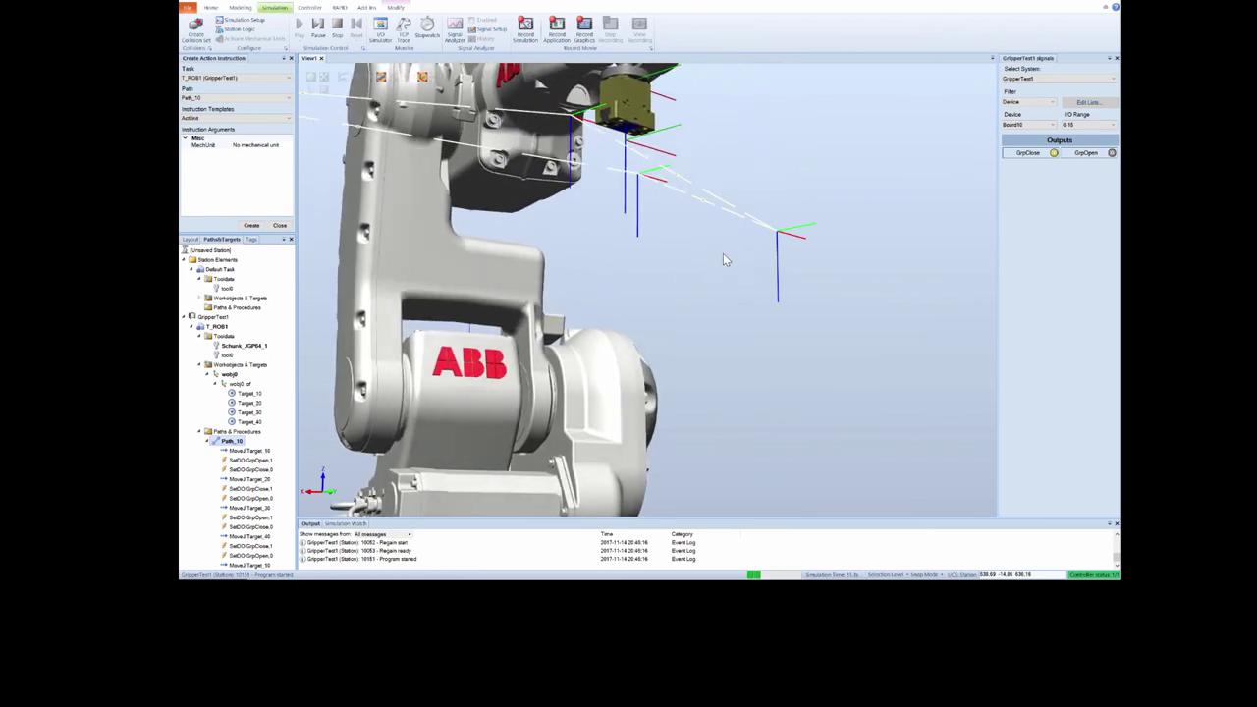
{"action": "mouse_move", "coordinate": [719, 258]}
{"action": "left_mouse_down", "text": "ctrl+shift"}
{"action": "mouse_move", "coordinate": [698, 241]}
{"action": "mouse_move", "coordinate": [694, 253]}
{"action": "mouse_move", "coordinate": [713, 262]}
{"action": "left_mouse_up", "text": "ctrl+shift"}
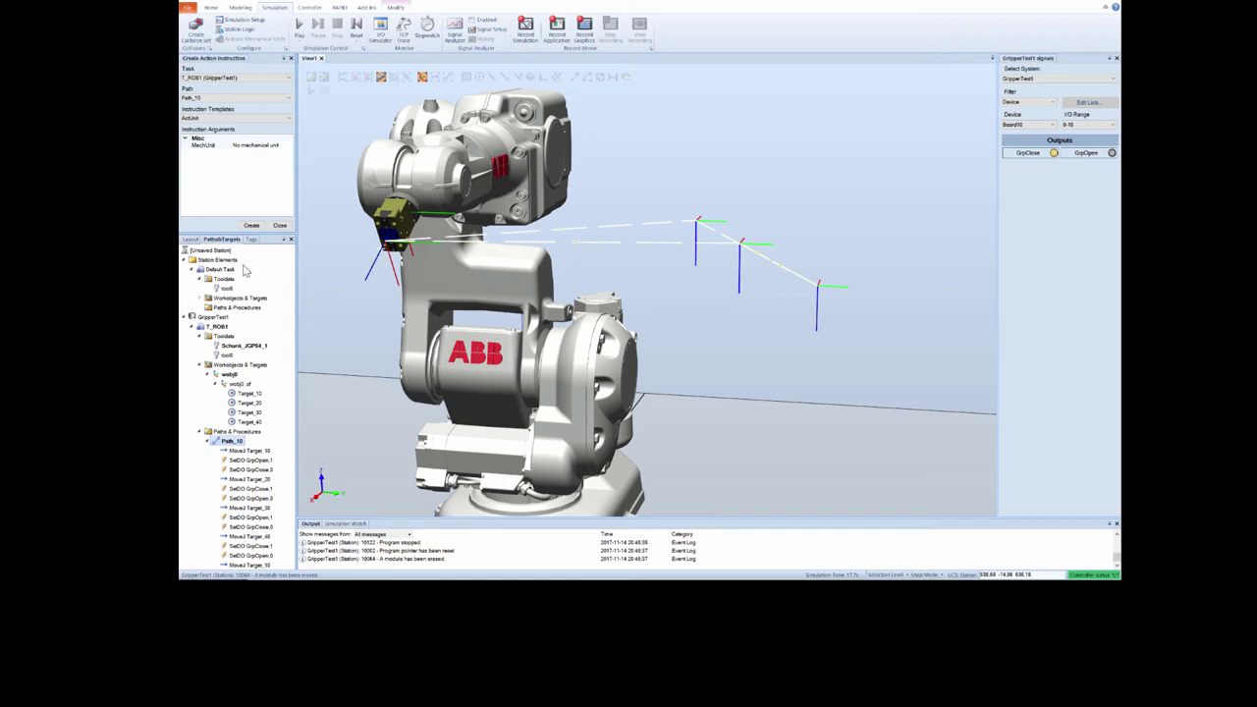
Step: Close the Create Action Instruction form and synchronize all GripperTest1 items to RAPID
{"action": "left_click", "coordinate": [280, 225]}
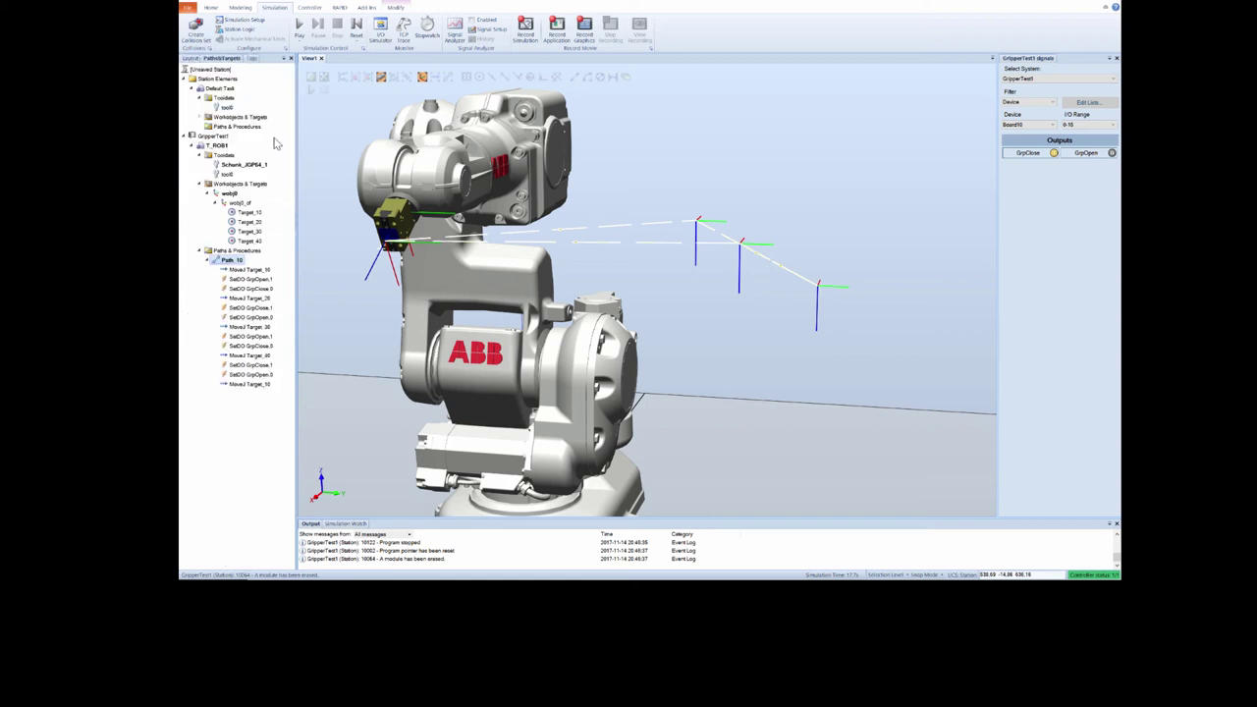
{"action": "left_click", "coordinate": [210, 8]}
{"action": "left_click", "coordinate": [576, 37]}
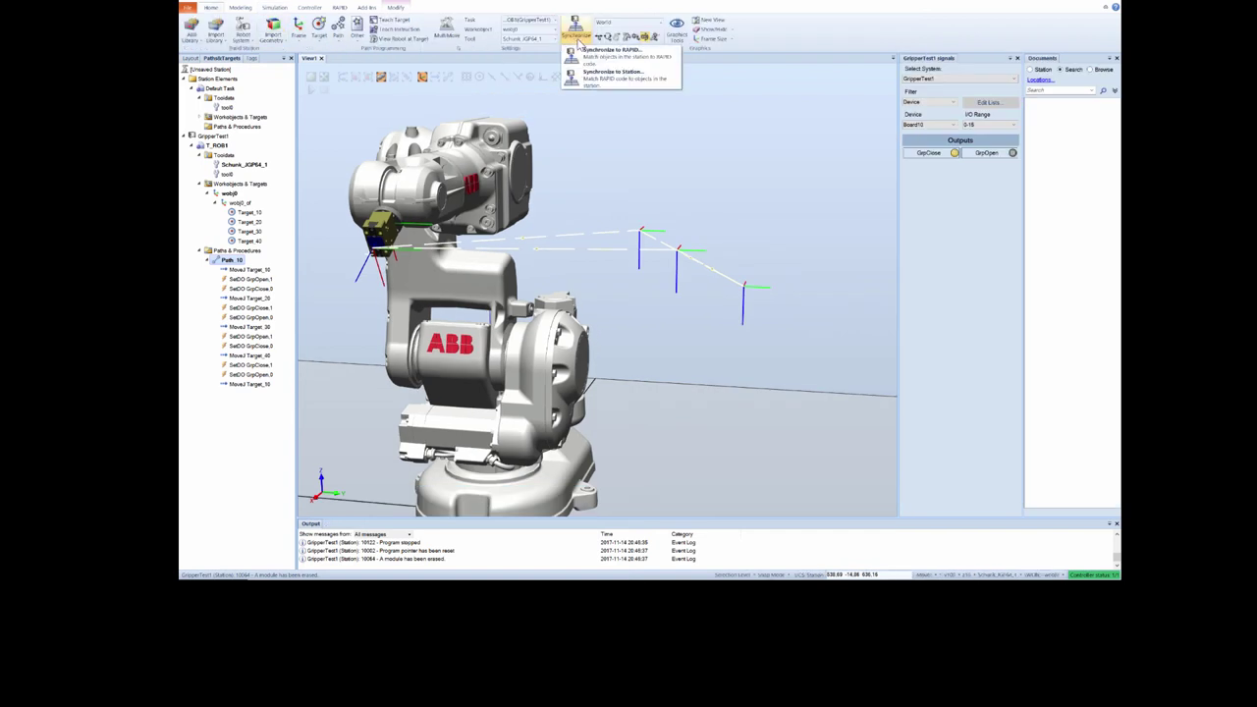
{"action": "left_click", "coordinate": [590, 56]}
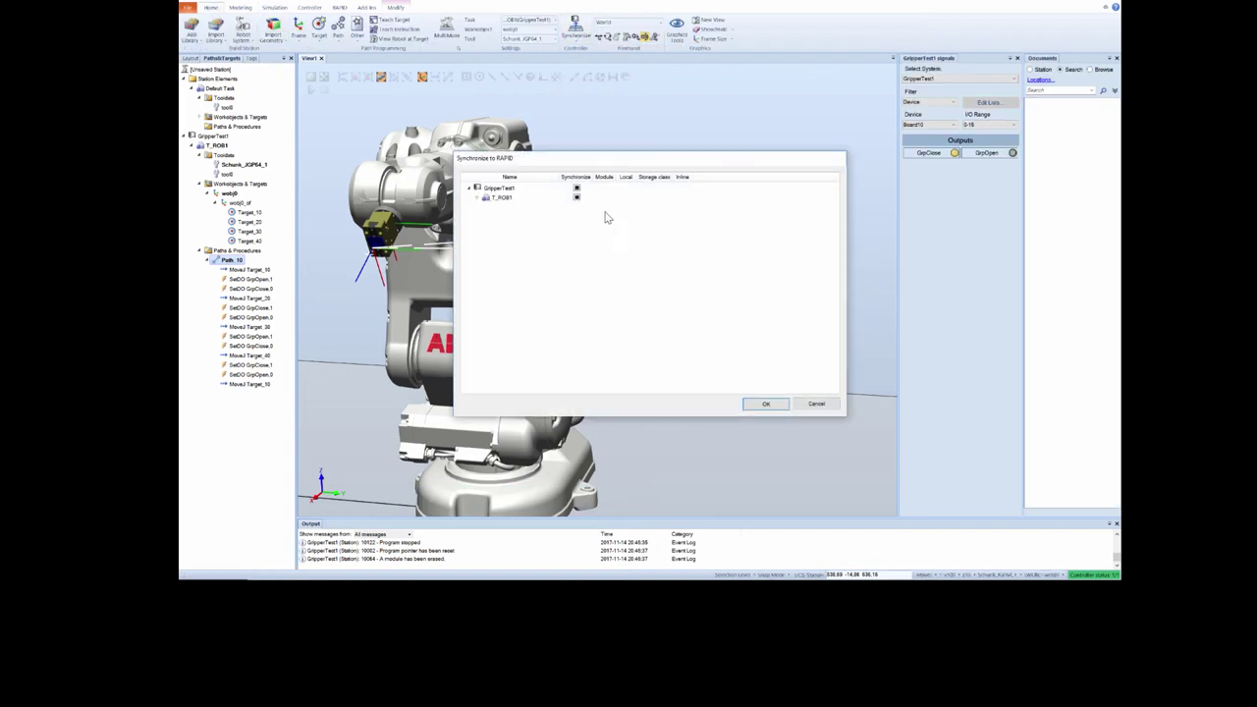
{"action": "left_click", "coordinate": [576, 189]}
{"action": "left_click", "coordinate": [765, 404]}
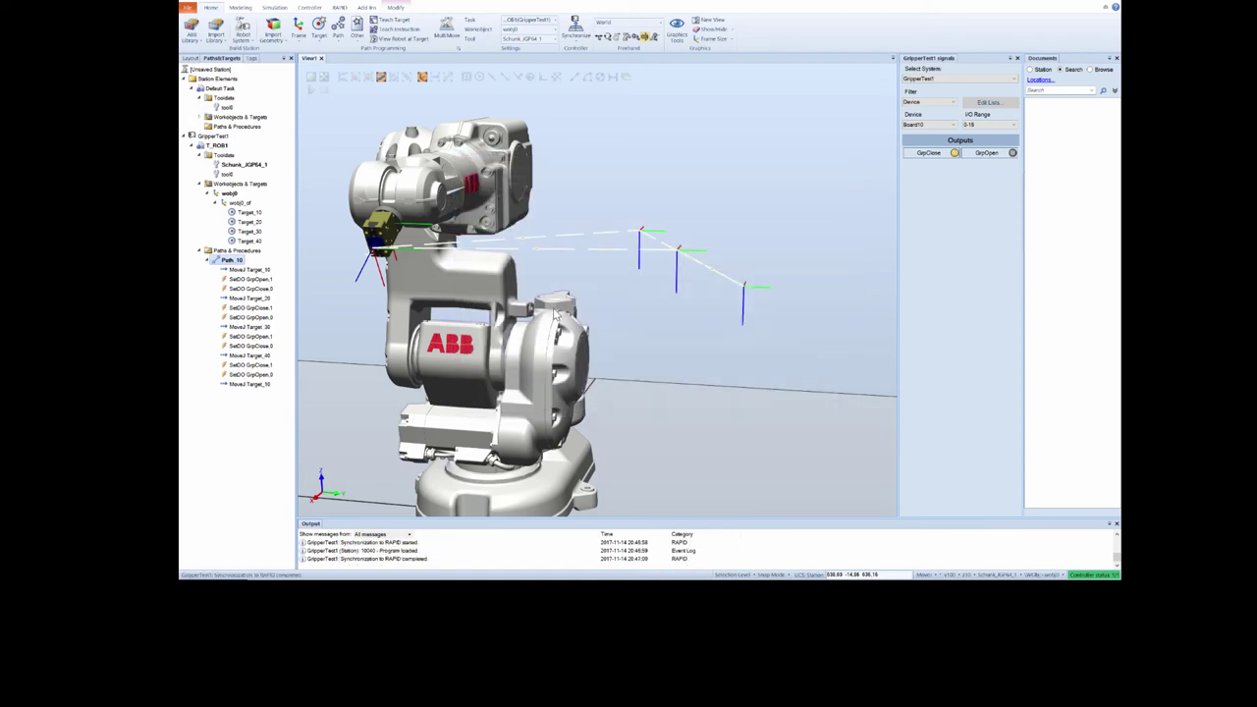
Step: Expand MainModule and Module1 under the T_ROB1 task and open Module1's RAPID code to review the Path_10 procedure
{"action": "left_click", "coordinate": [340, 8]}
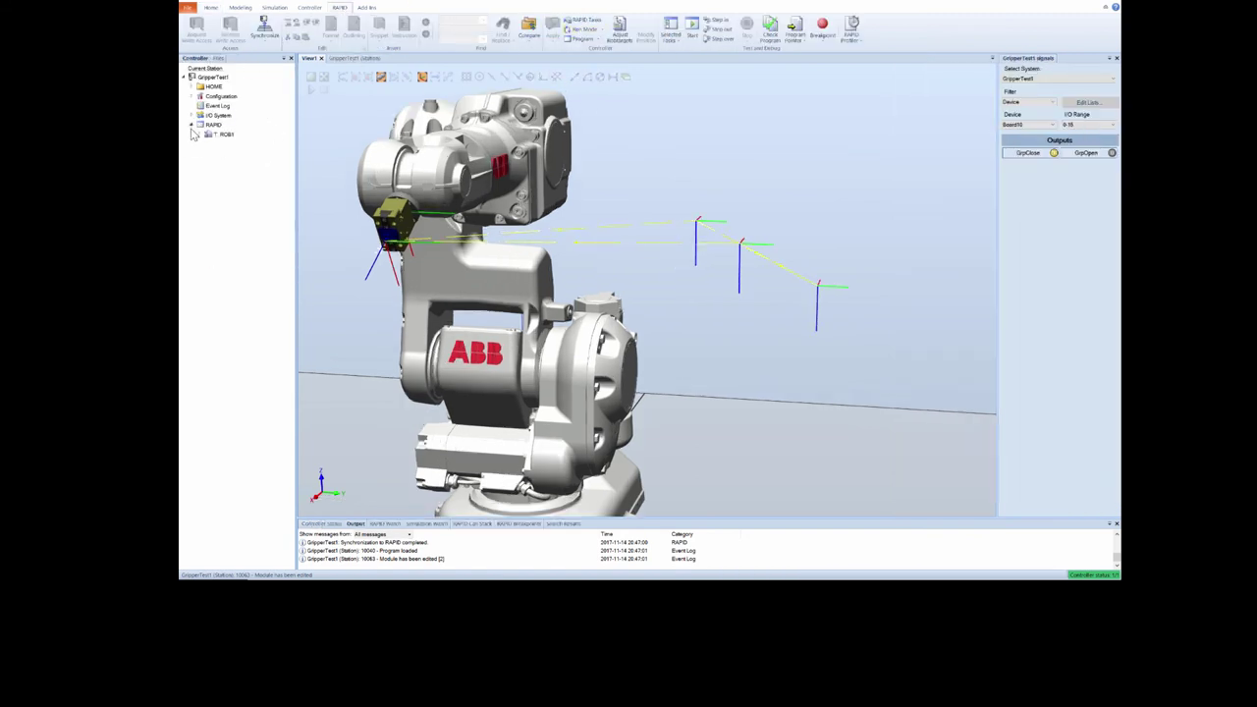
{"action": "left_click", "coordinate": [201, 135]}
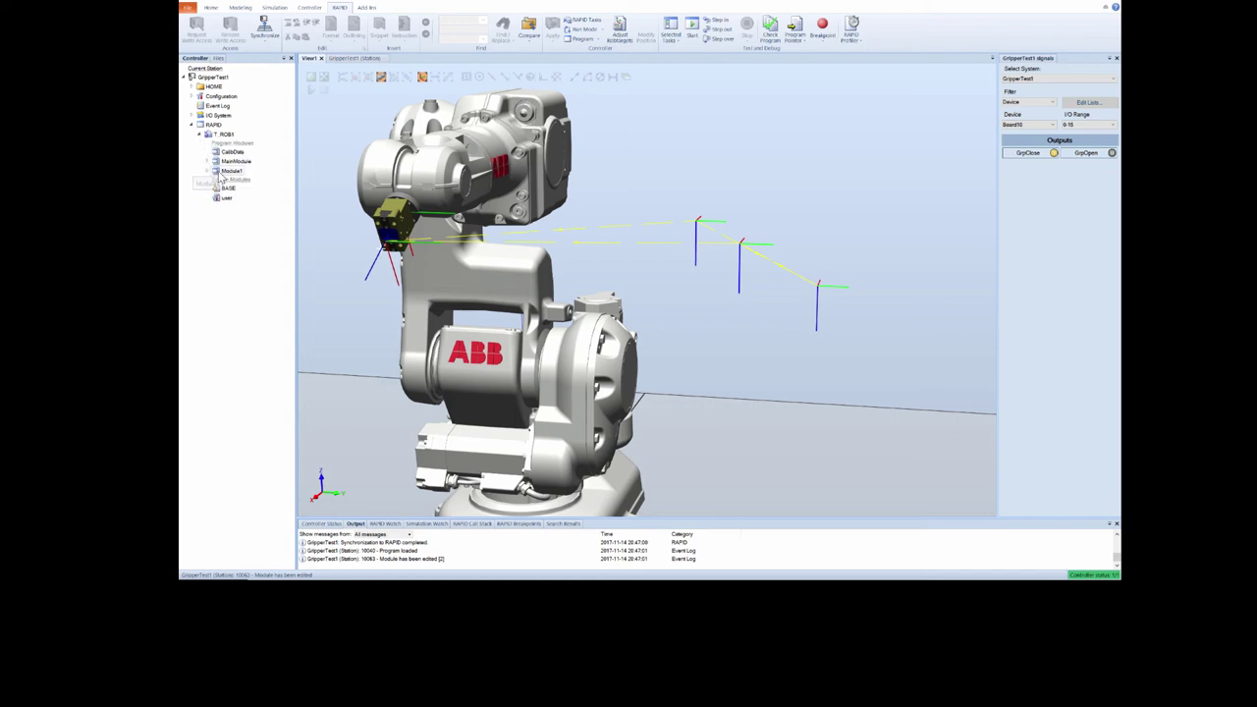
{"action": "left_click", "coordinate": [207, 172]}
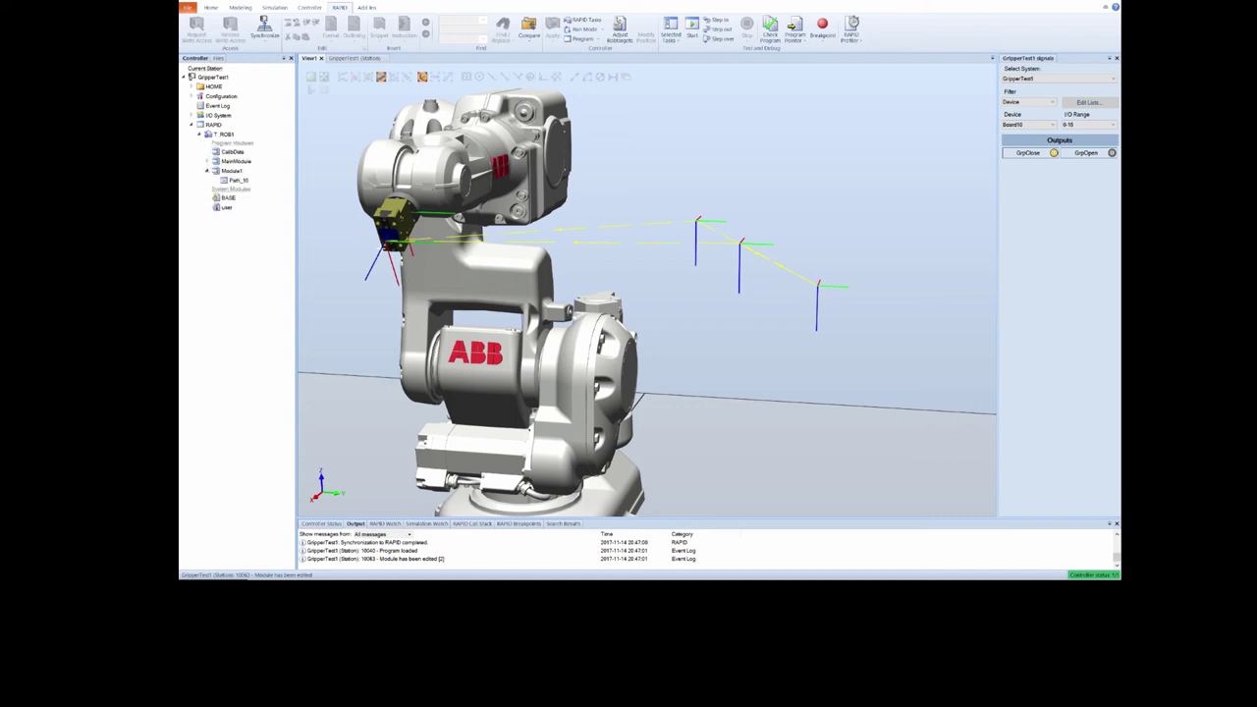
{"action": "left_click", "coordinate": [207, 162]}
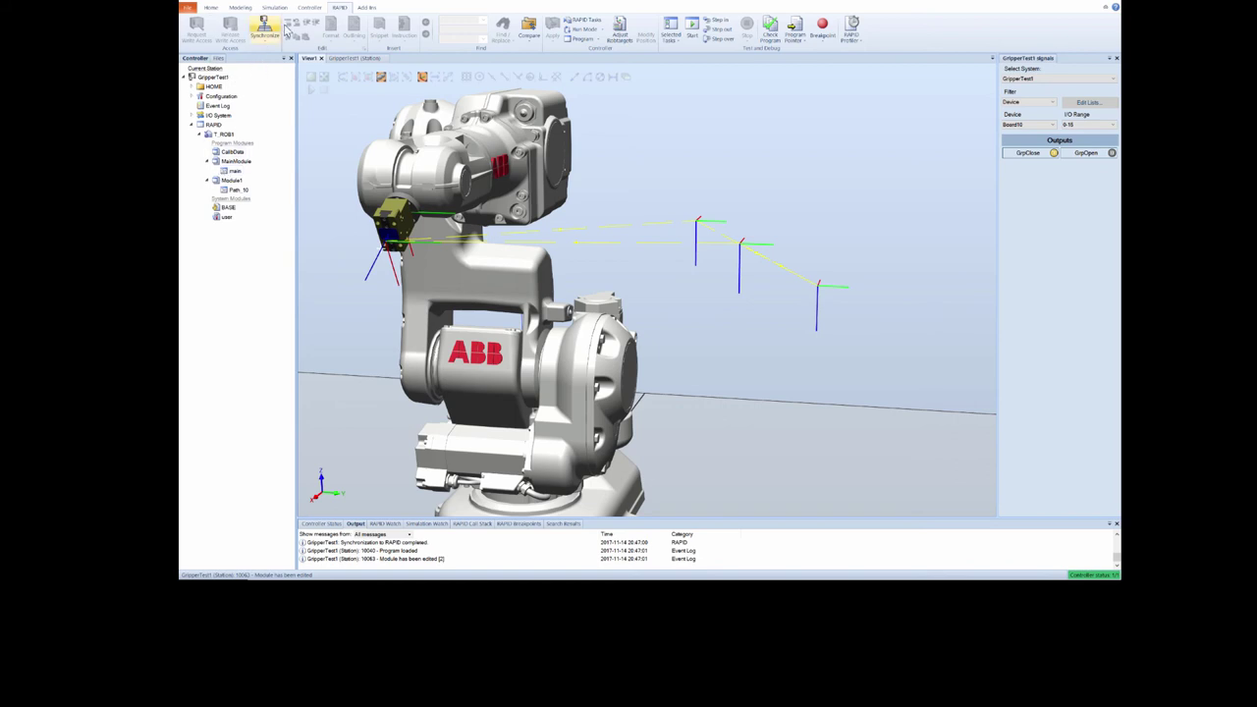
{"action": "left_click", "coordinate": [233, 182]}
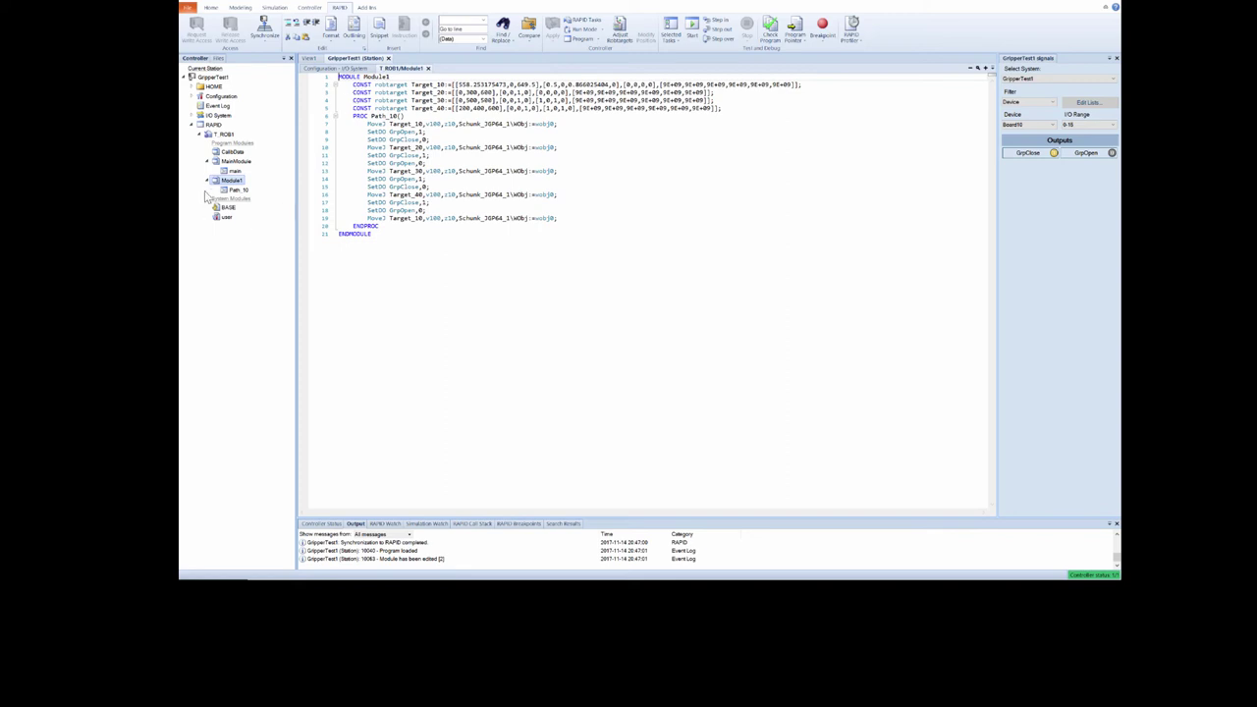
Step: Replace the placeholder comment in MainModule's main procedure with the call "Path_10;" and apply all RAPID changes
{"action": "double_click", "coordinate": [235, 171]}
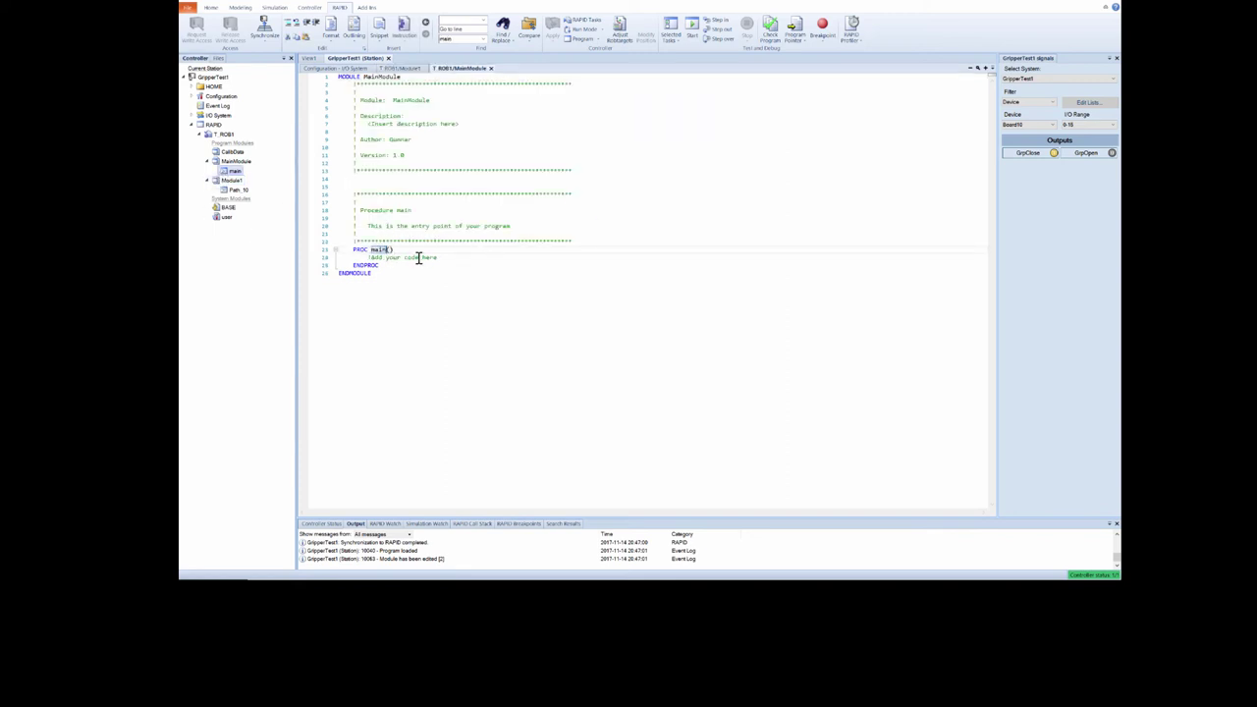
{"action": "left_click_drag", "start_coordinate": [369, 257], "coordinate": [455, 259]}
{"action": "type", "text": "Path"}
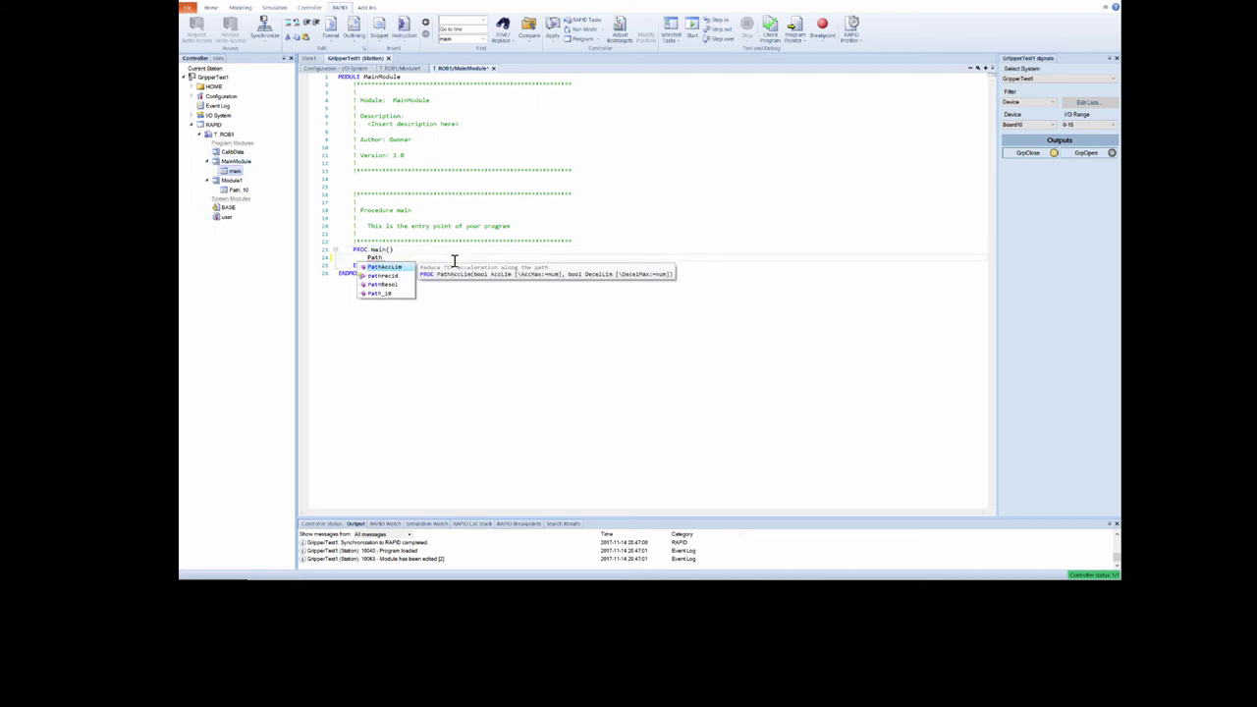
{"action": "type", "text": "(_1"}
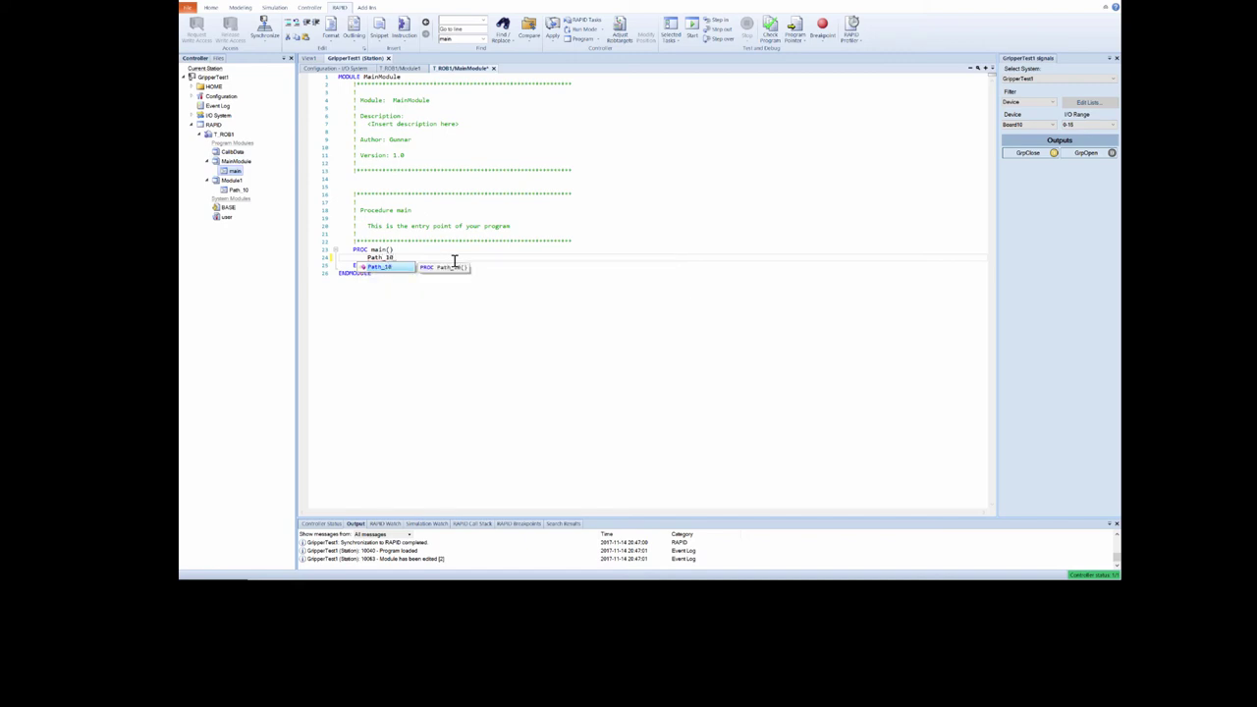
{"action": "type", "text": "0;"}
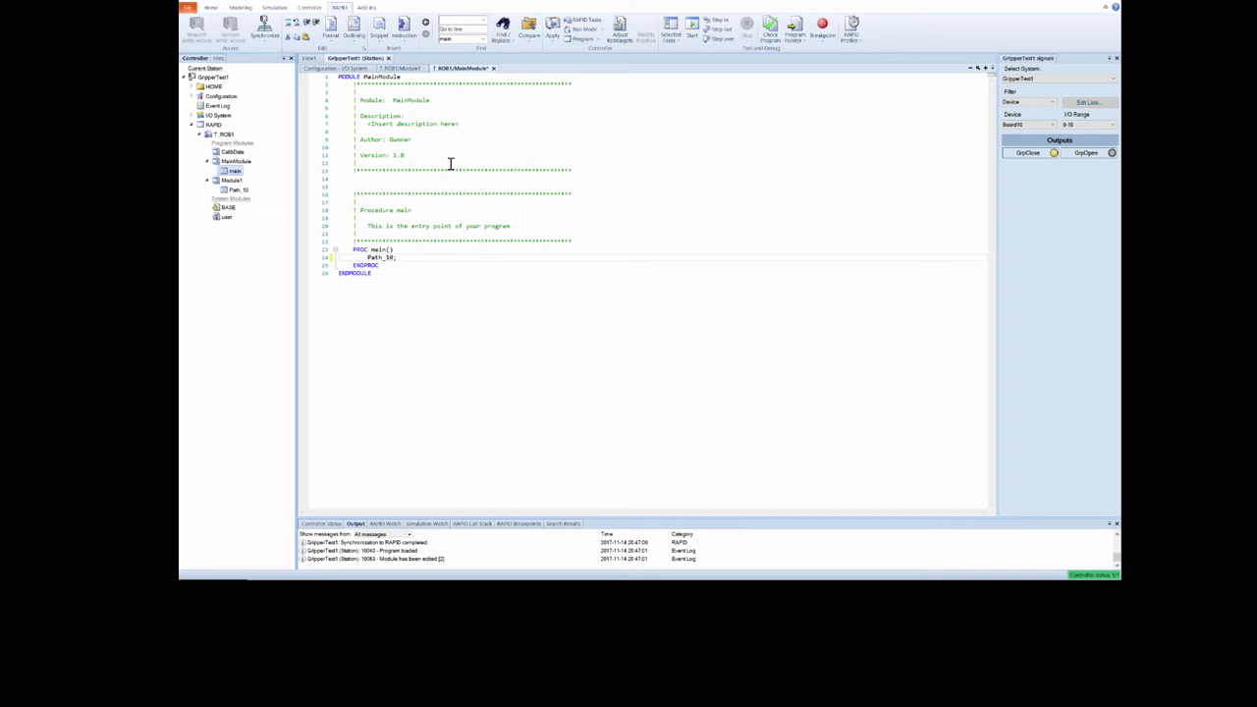
{"action": "left_click", "coordinate": [554, 40]}
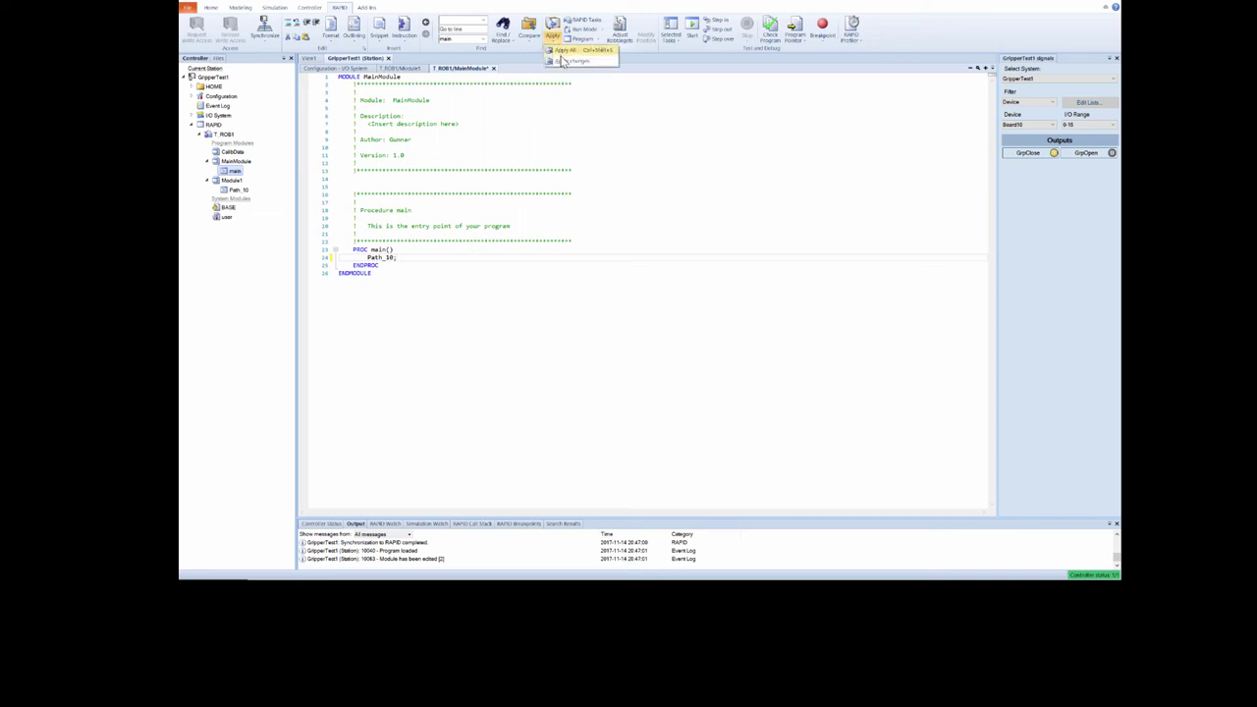
{"action": "left_click", "coordinate": [564, 50]}
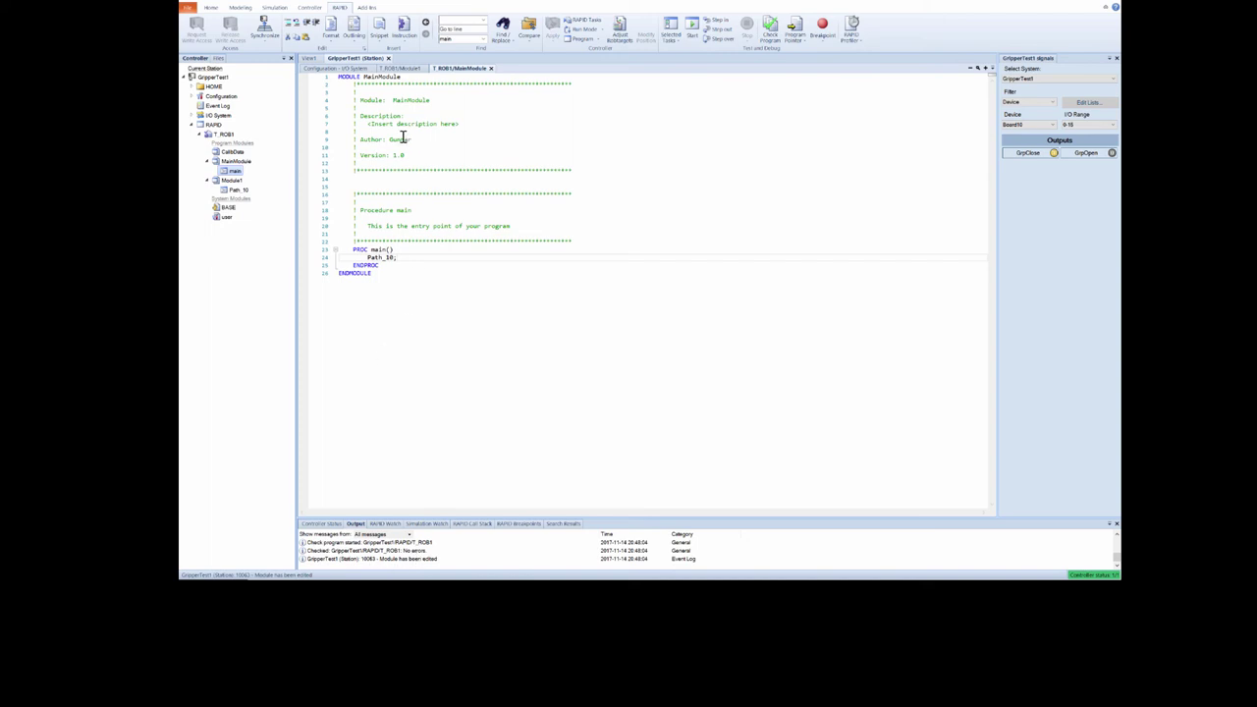
Step: Synchronize all GripperTest1 RAPID items, including main and Path_10, to the station and return to the station's 3D view
{"action": "left_click", "coordinate": [265, 36]}
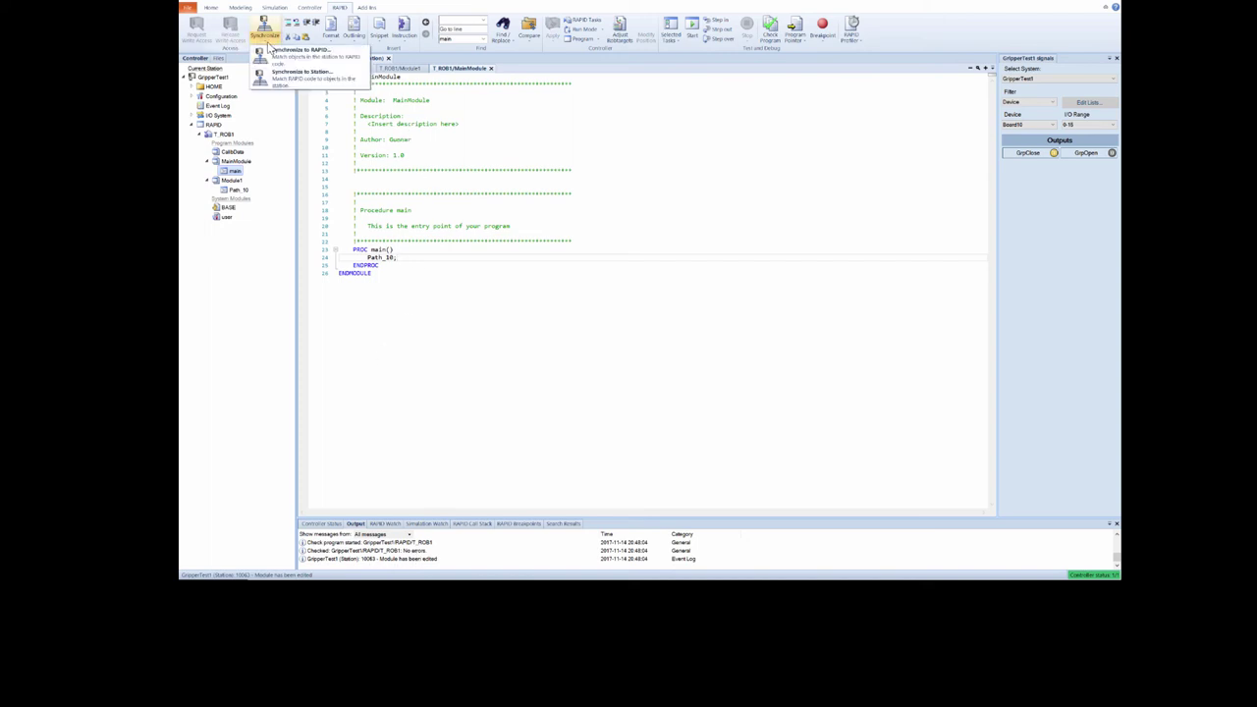
{"action": "left_click", "coordinate": [275, 77]}
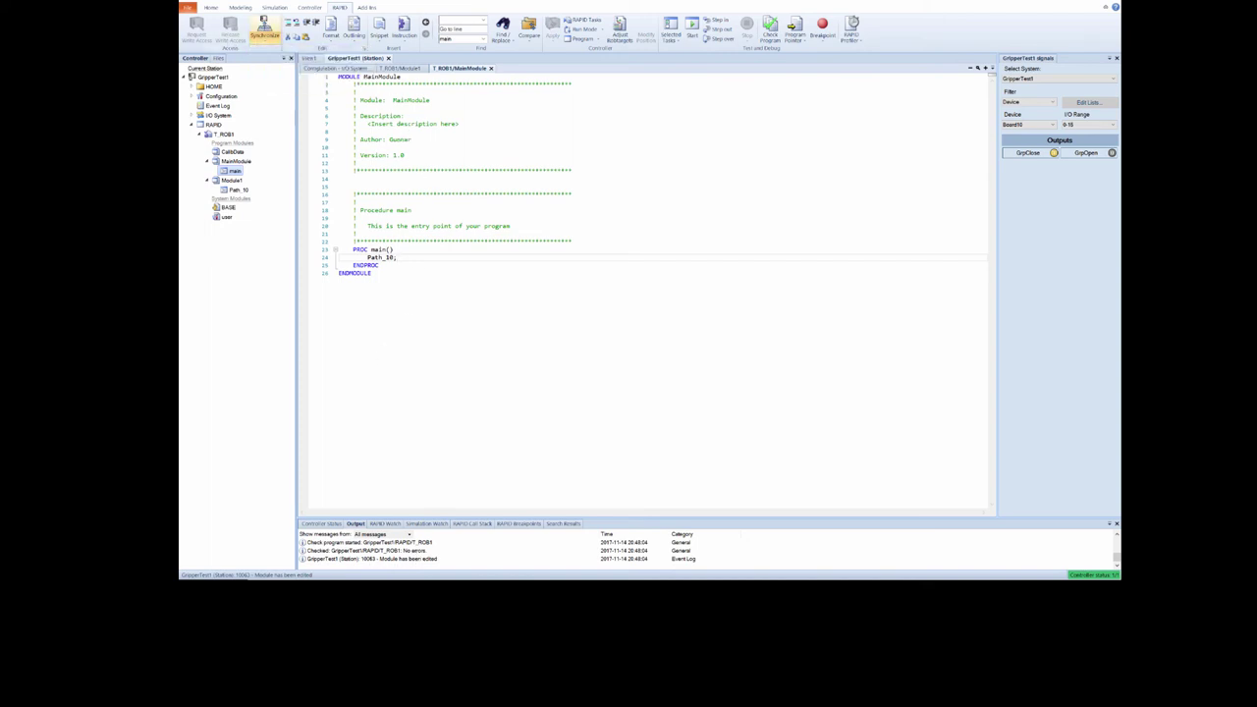
{"action": "left_click", "coordinate": [577, 188]}
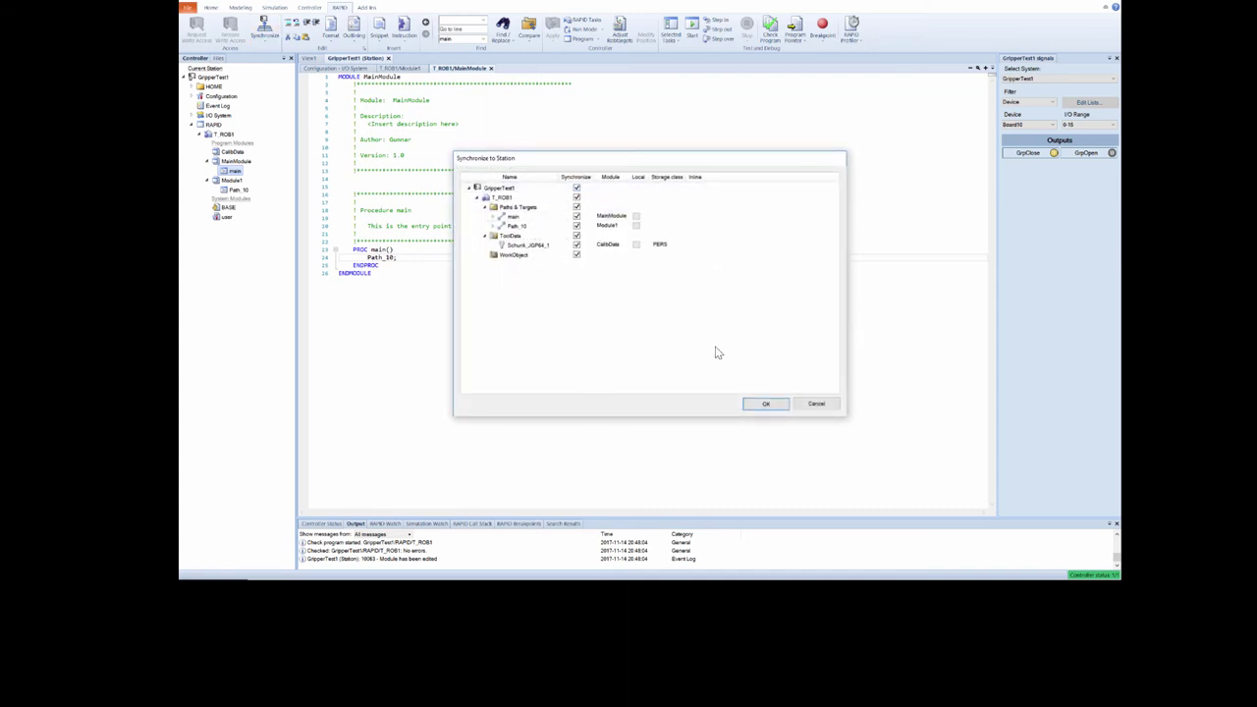
{"action": "left_click", "coordinate": [764, 405]}
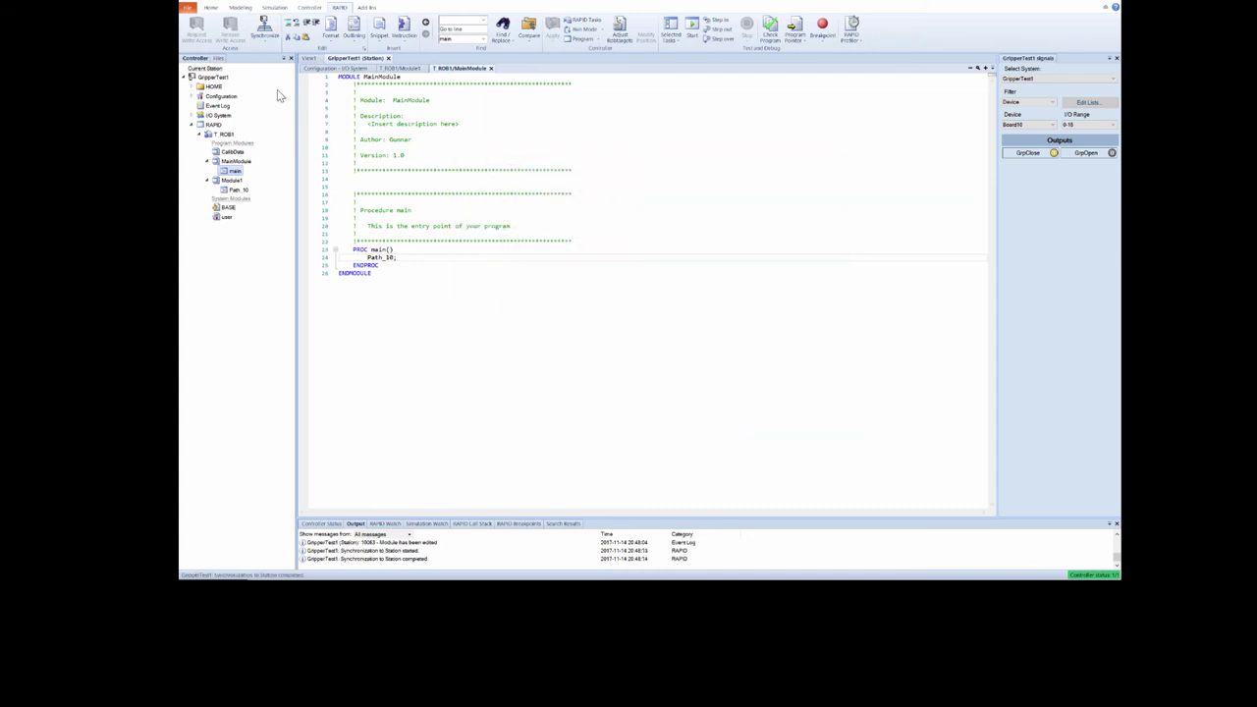
{"action": "left_click", "coordinate": [211, 8]}
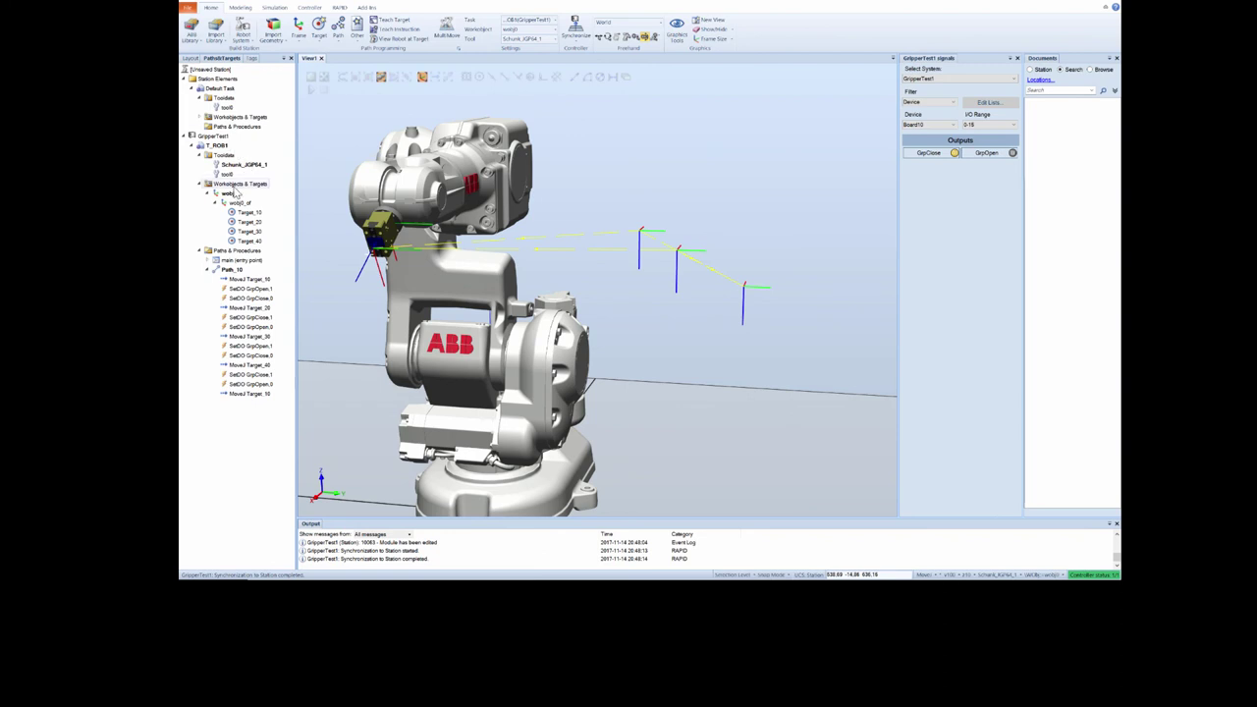
Step: Expand main to review its Path_10 call and T_ROB1's simulation entry point, and run the simulation in the 3D view
{"action": "left_click", "coordinate": [208, 261]}
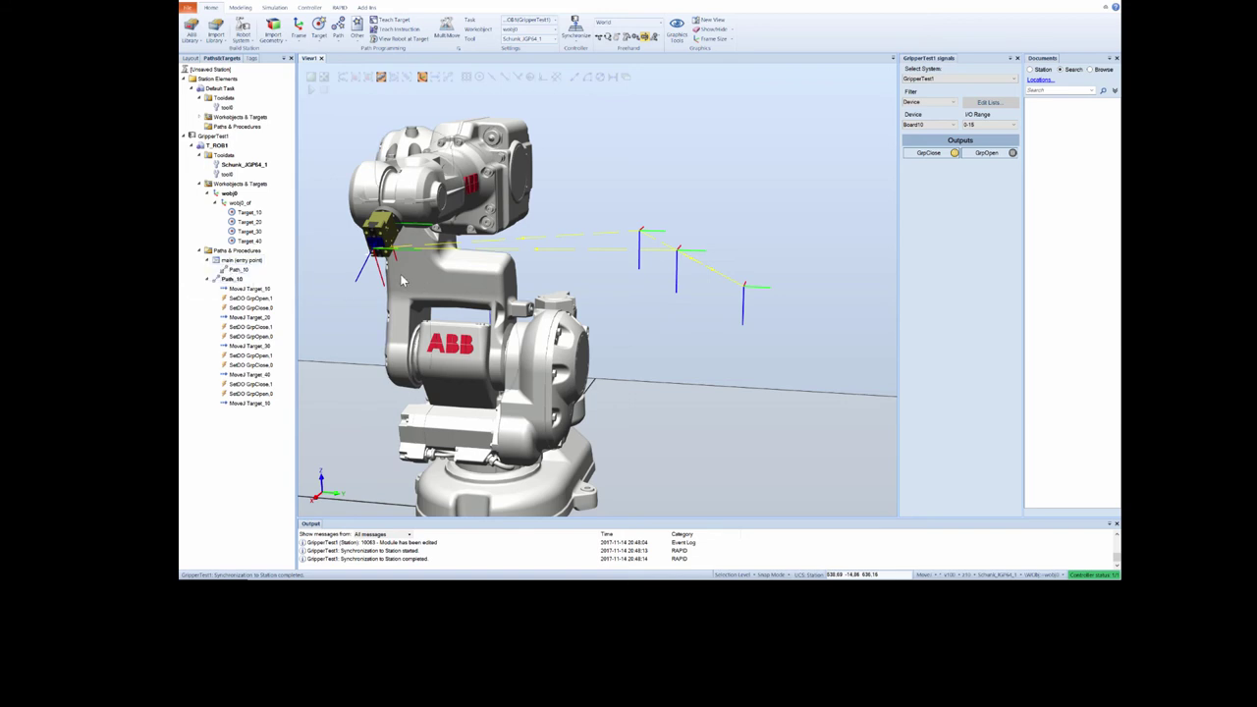
{"action": "left_click", "coordinate": [275, 8]}
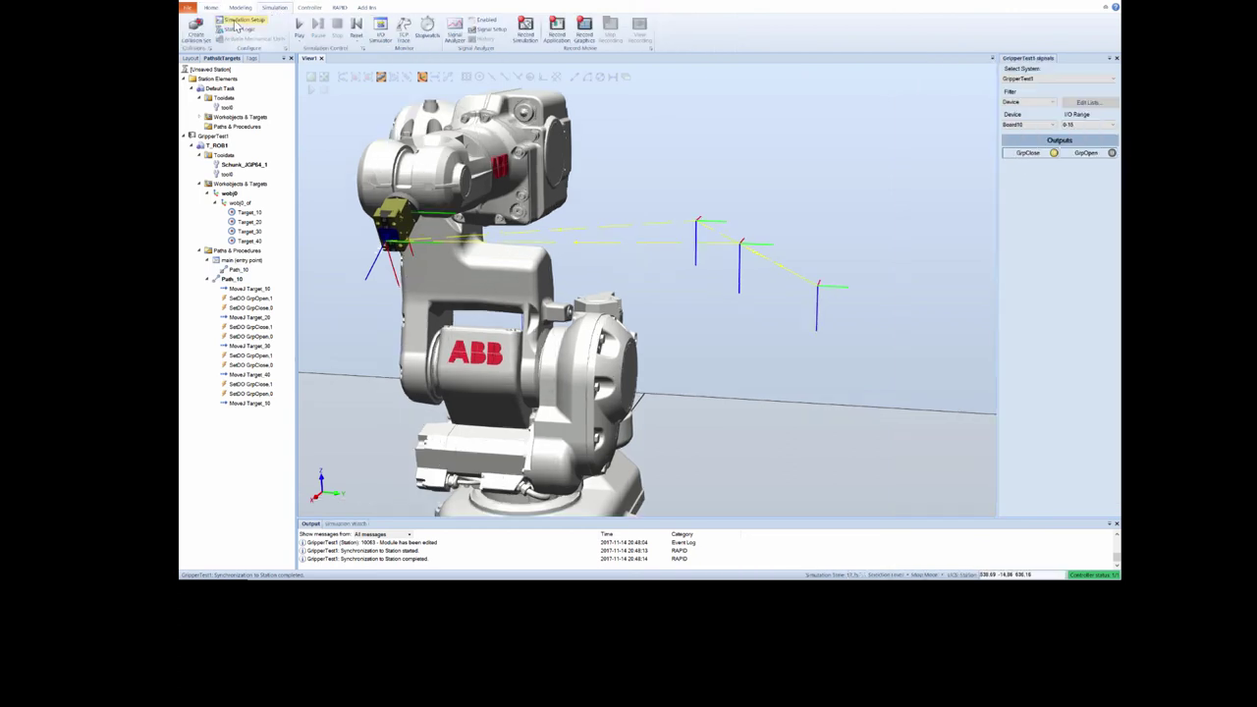
{"action": "left_click", "coordinate": [241, 20]}
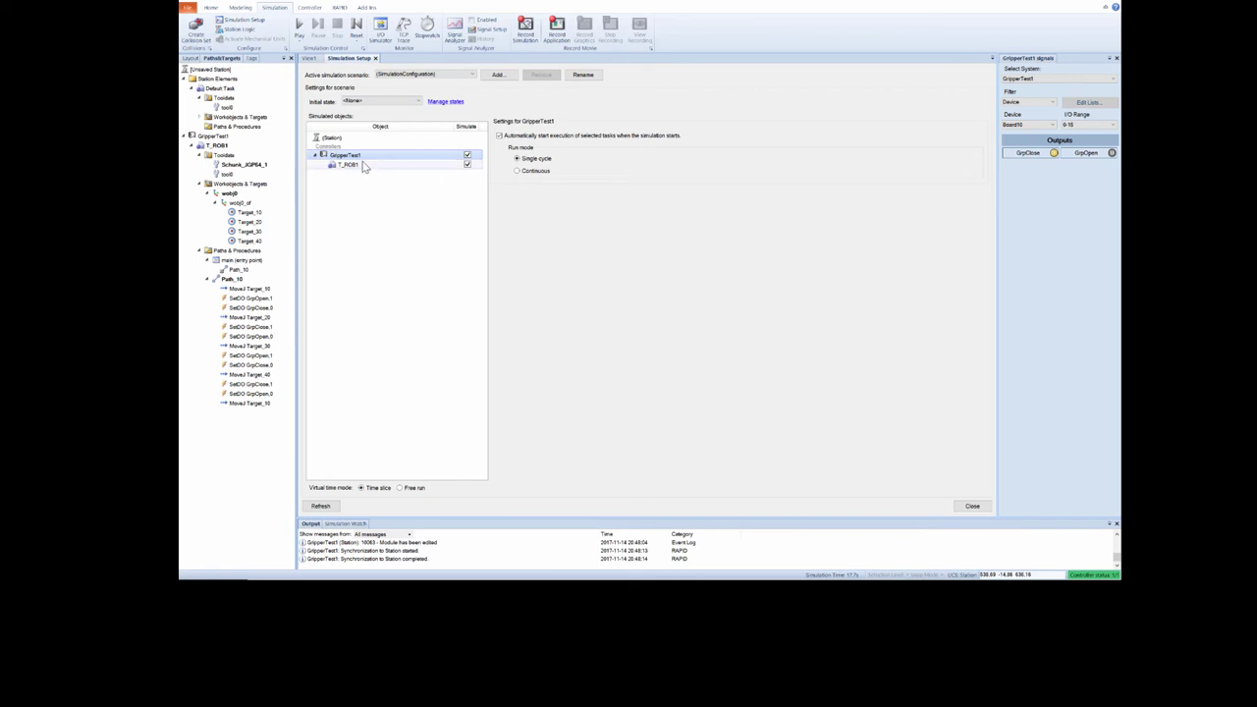
{"action": "left_click_drag", "start_coordinate": [366, 166], "coordinate": [344, 169]}
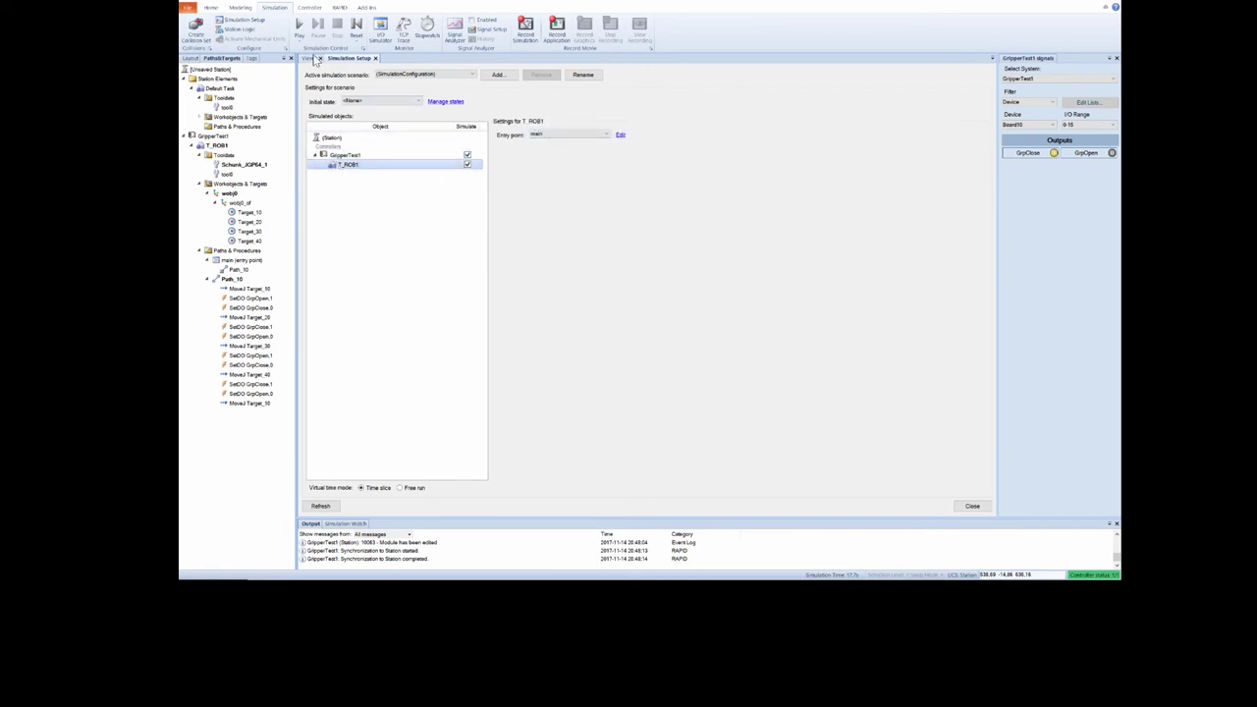
{"action": "left_click", "coordinate": [310, 58]}
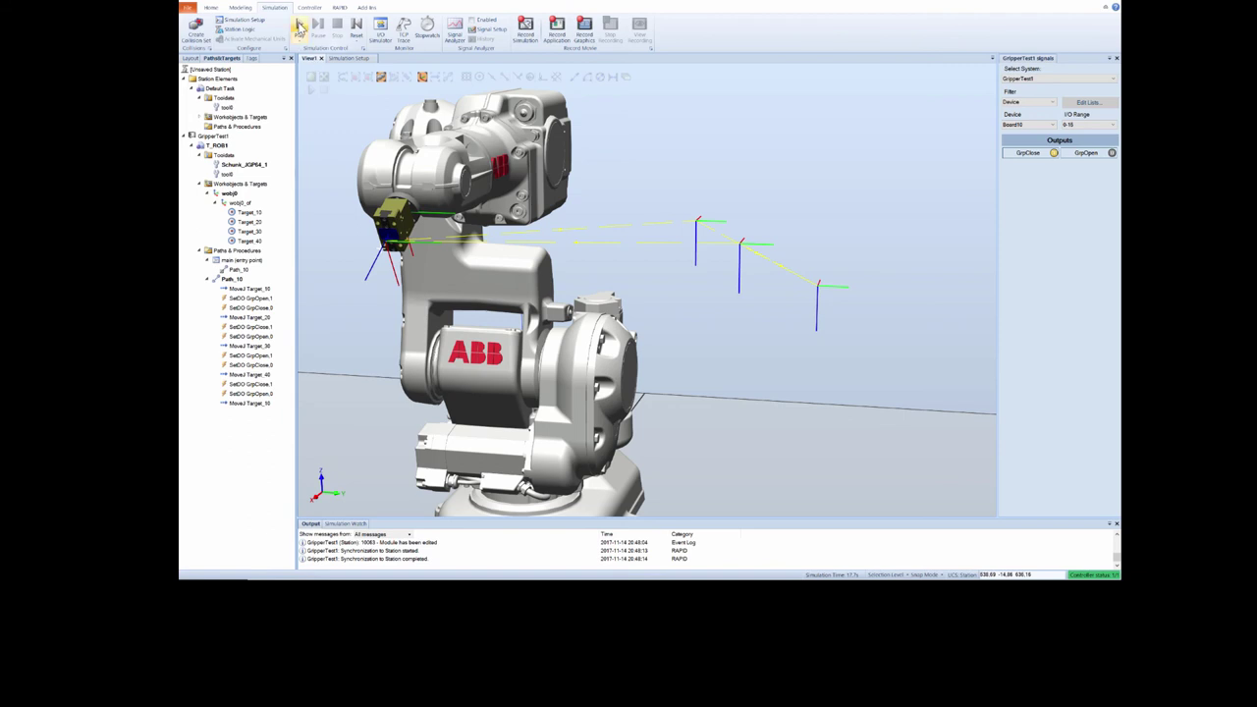
{"action": "left_click", "coordinate": [299, 27]}
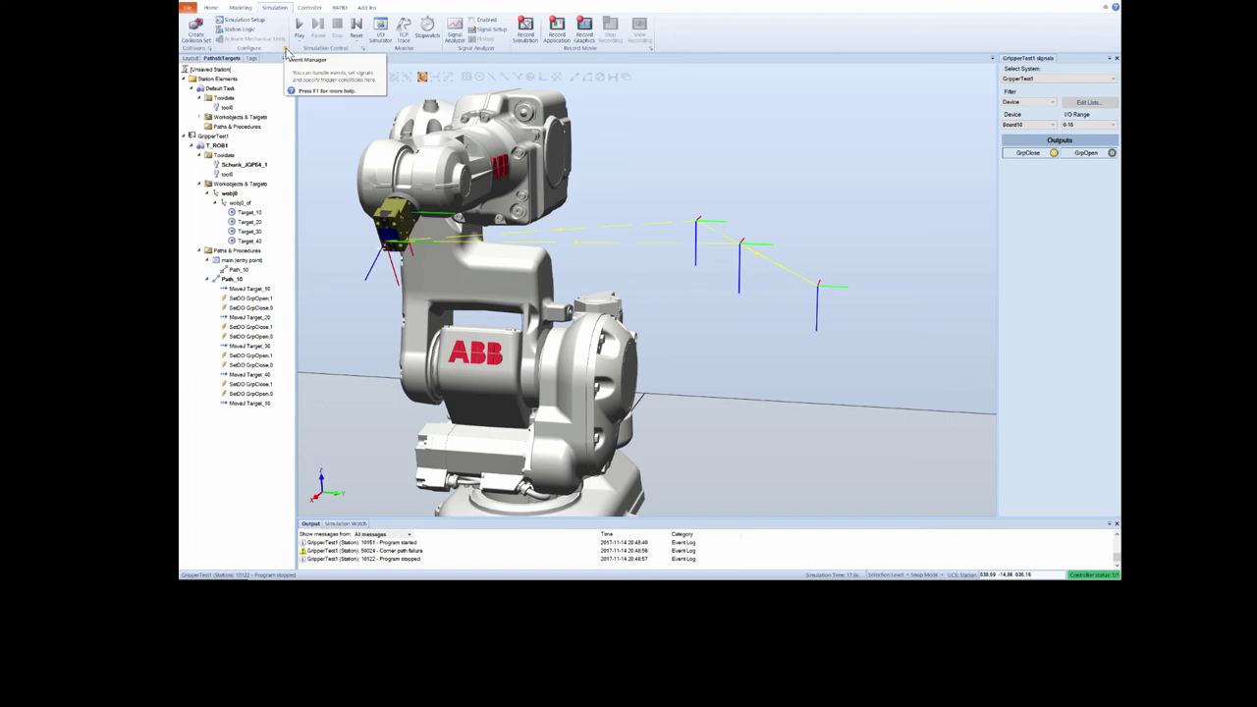
Step: Start a new event in the Event Manager, activated On and triggered by the I/O signal GrpClose being true ('1')
{"action": "left_click", "coordinate": [289, 47]}
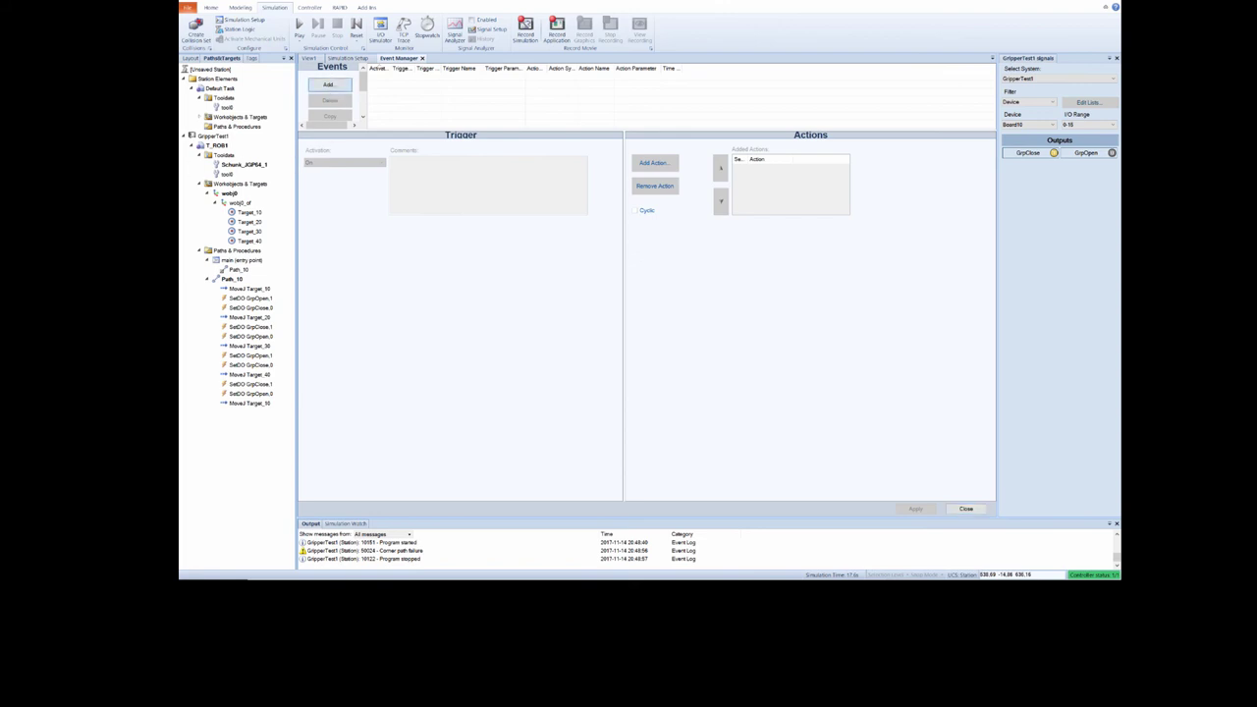
{"action": "left_click", "coordinate": [329, 84]}
{"action": "left_click_drag", "start_coordinate": [491, 229], "coordinate": [370, 213]}
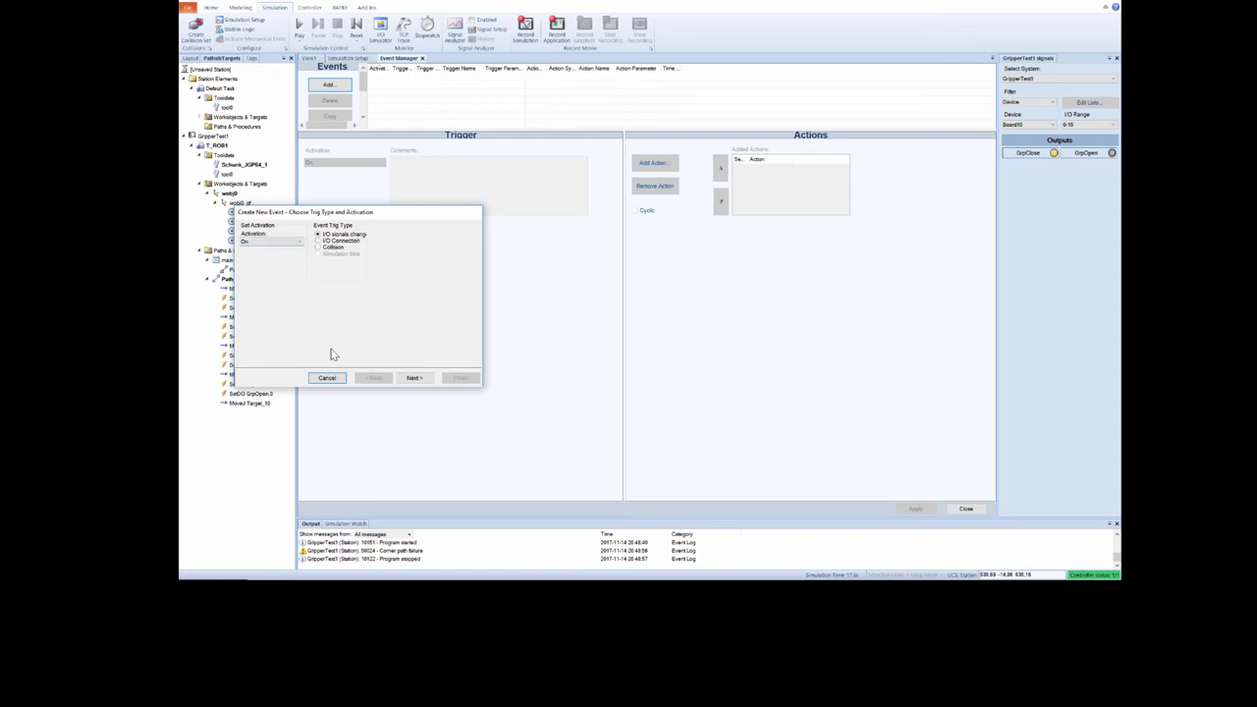
{"action": "left_click", "coordinate": [412, 379]}
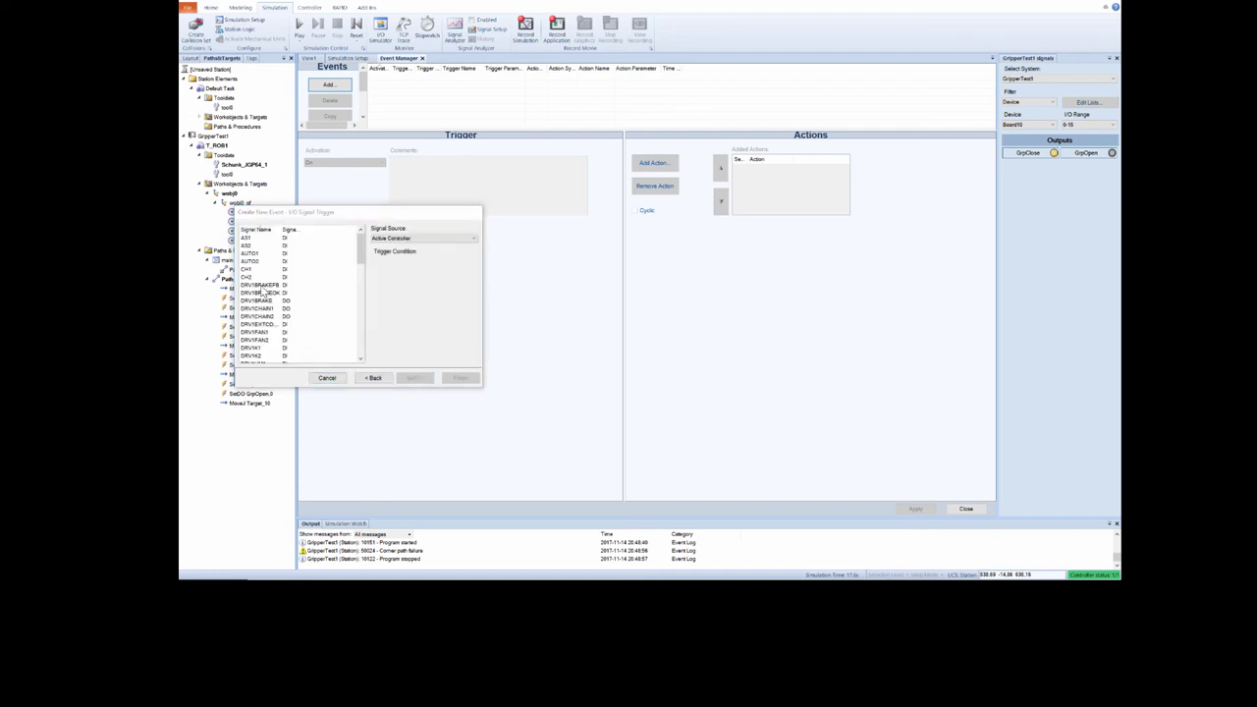
{"action": "scroll", "coordinate": [277, 310], "scroll_direction": "down", "scroll_amount": 6}
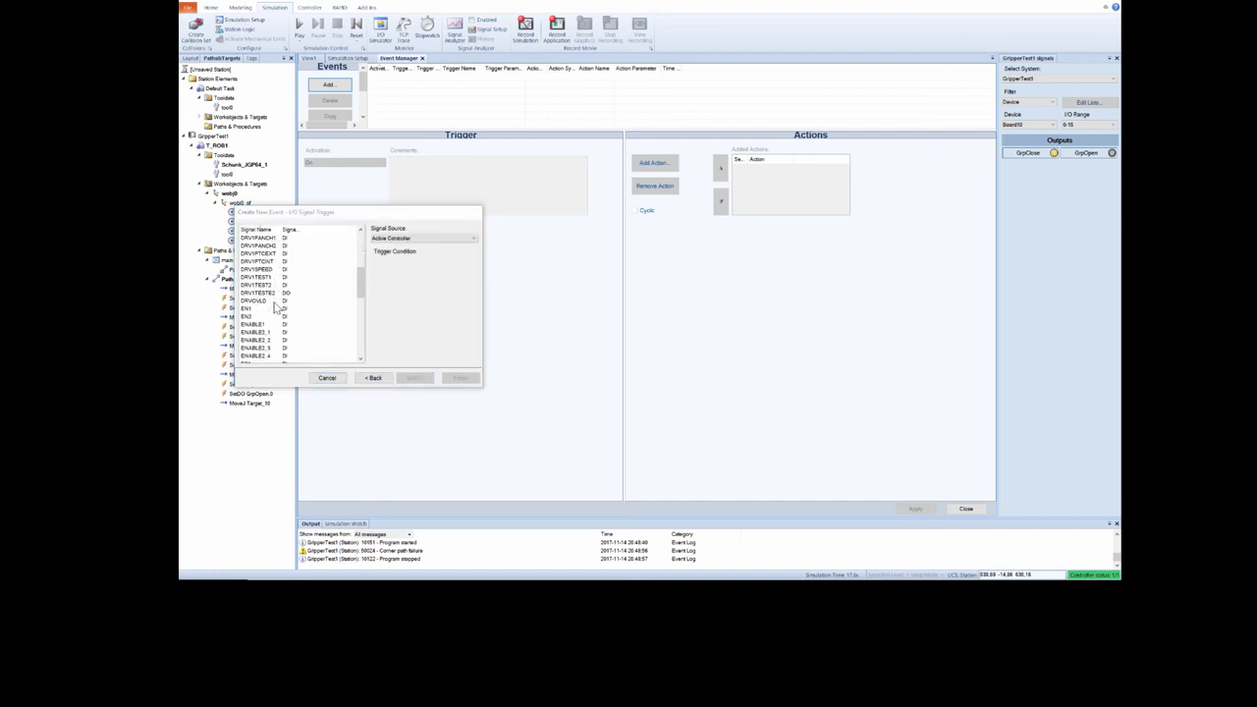
{"action": "scroll", "coordinate": [277, 311], "scroll_direction": "down", "scroll_amount": 1}
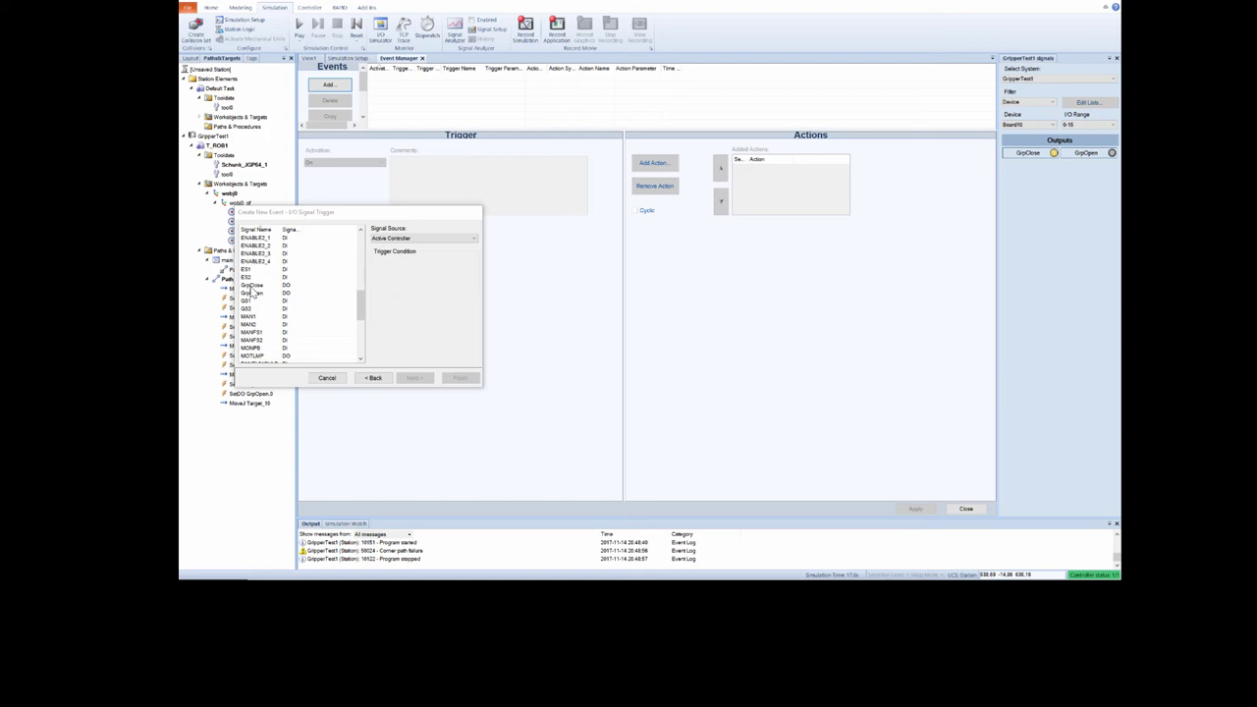
{"action": "left_click", "coordinate": [252, 285]}
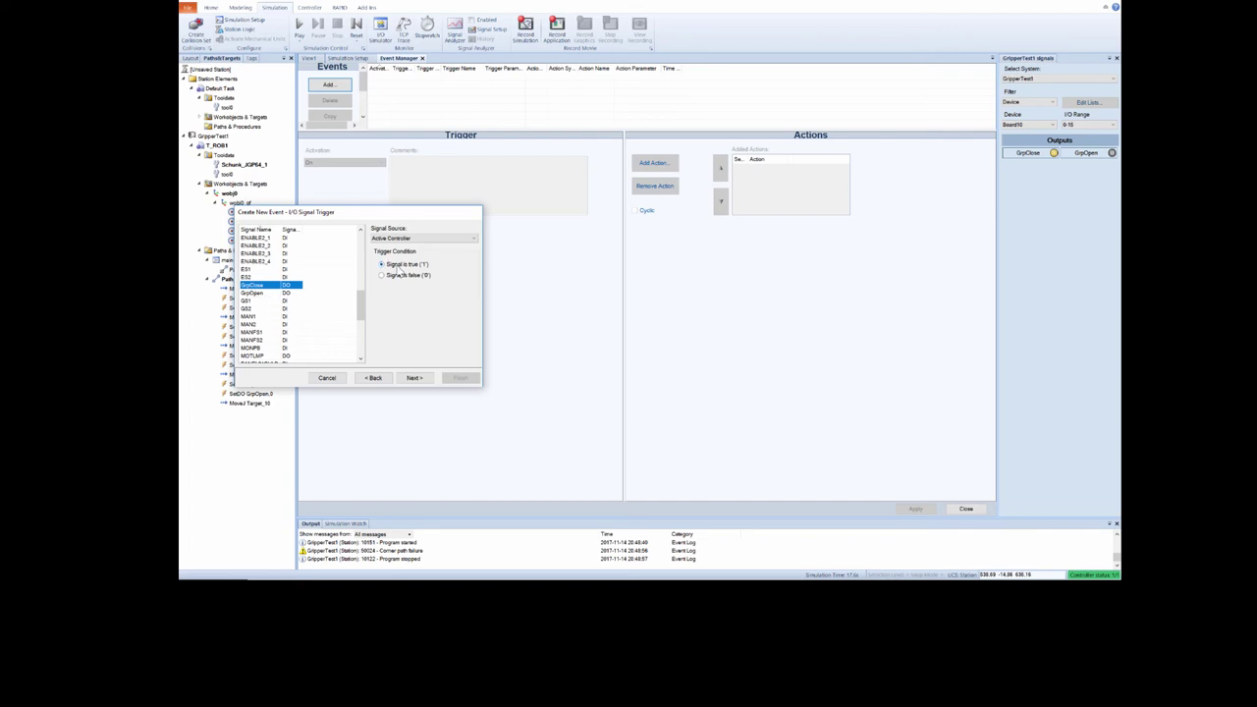
{"action": "left_click", "coordinate": [415, 378]}
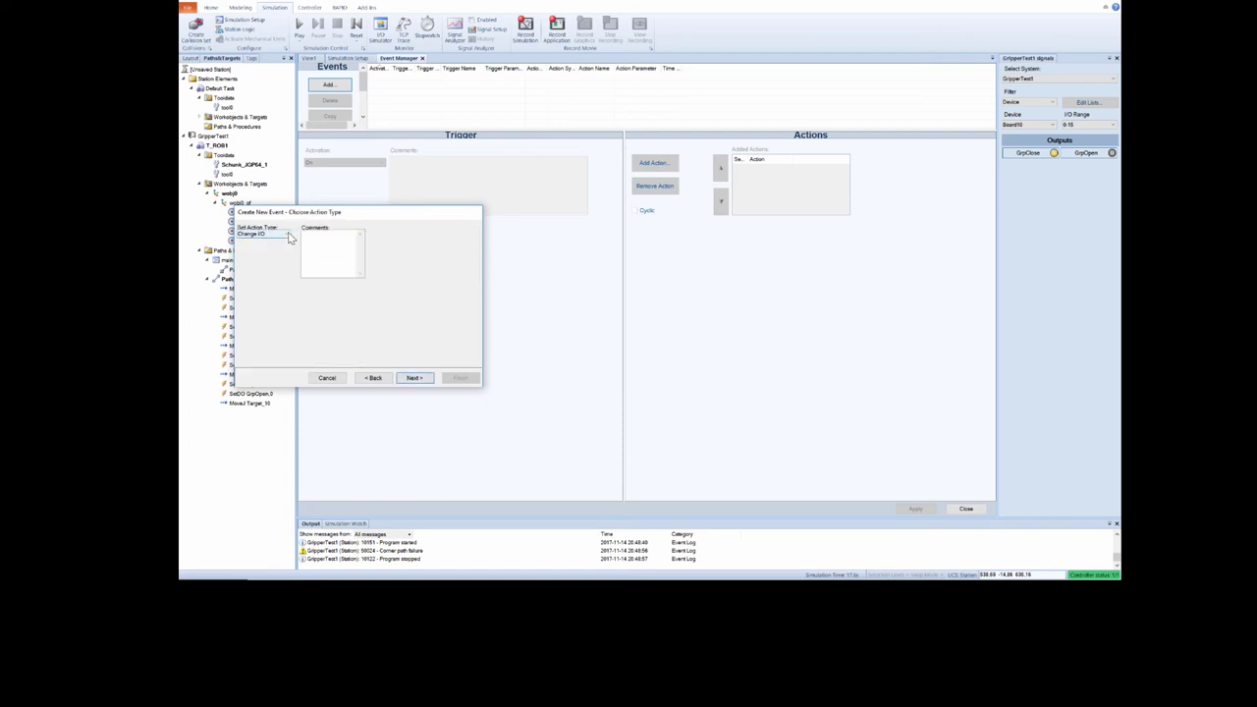
Step: Set the GrpClose event's action to Move Mechanism to Pose, with mechanism Schunk_JGP64 and pose Close, and finish the event
{"action": "left_click", "coordinate": [261, 233]}
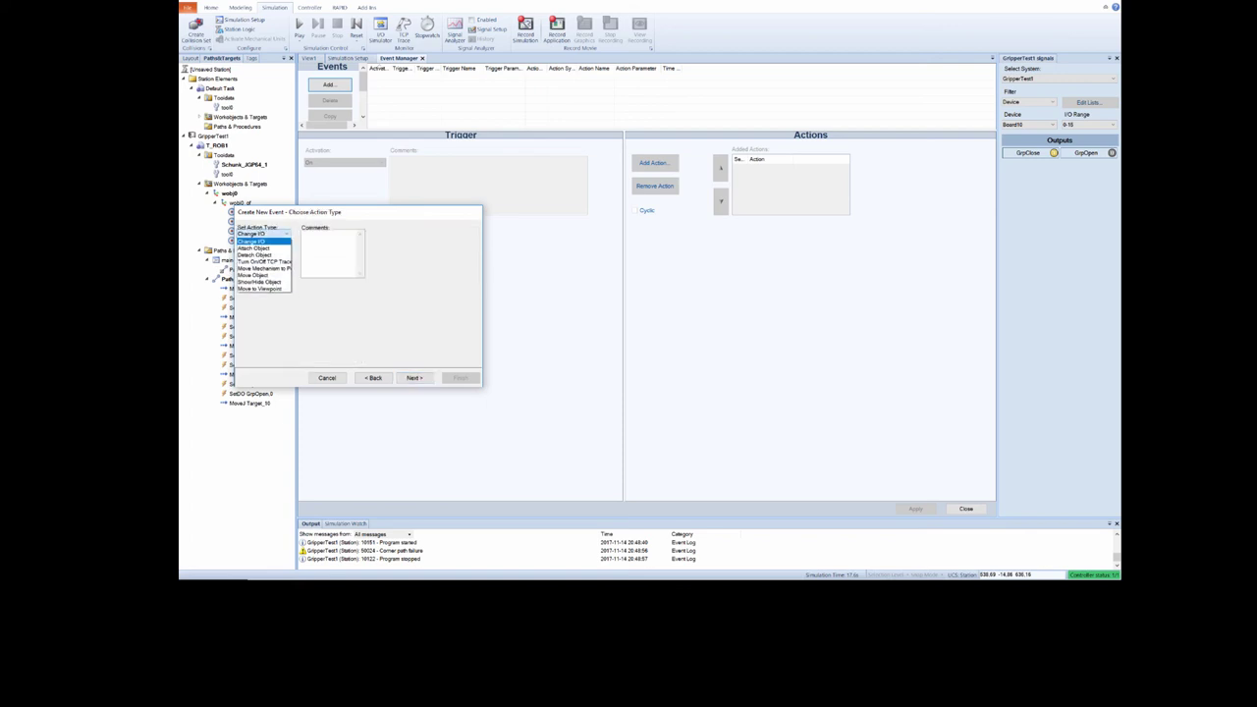
{"action": "left_click", "coordinate": [284, 268]}
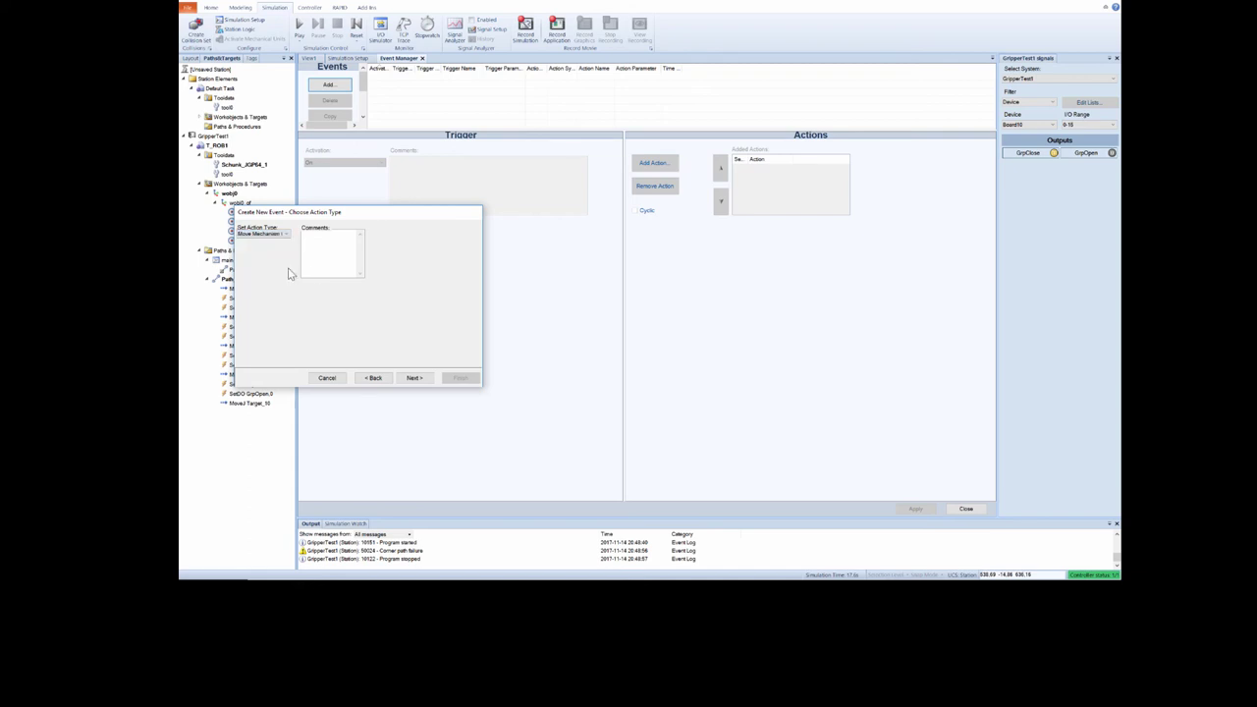
{"action": "left_click", "coordinate": [414, 378]}
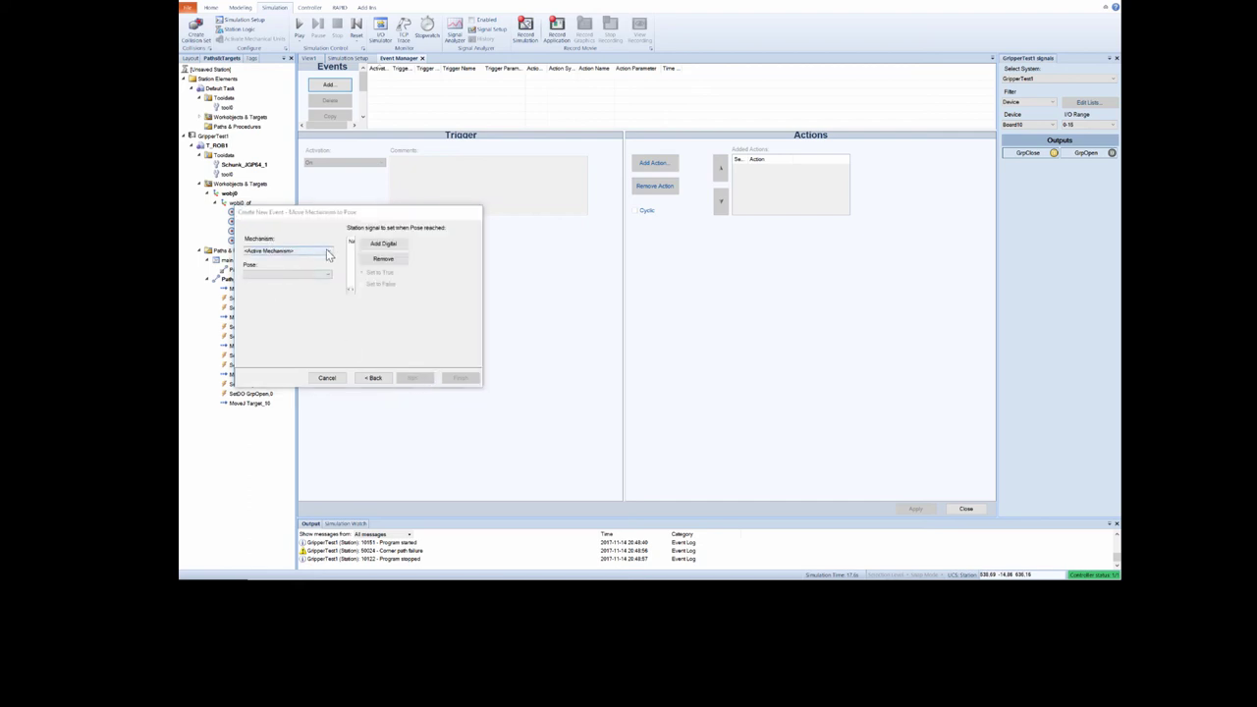
{"action": "left_click", "coordinate": [327, 255]}
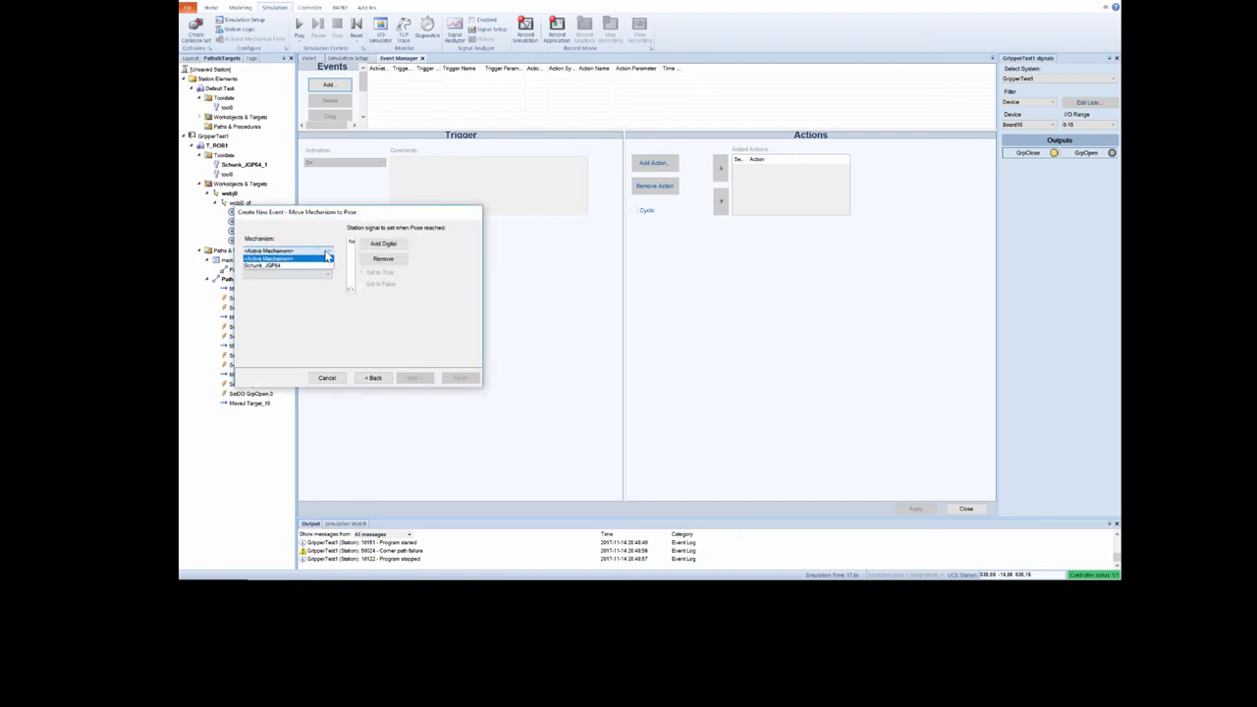
{"action": "left_click", "coordinate": [279, 266]}
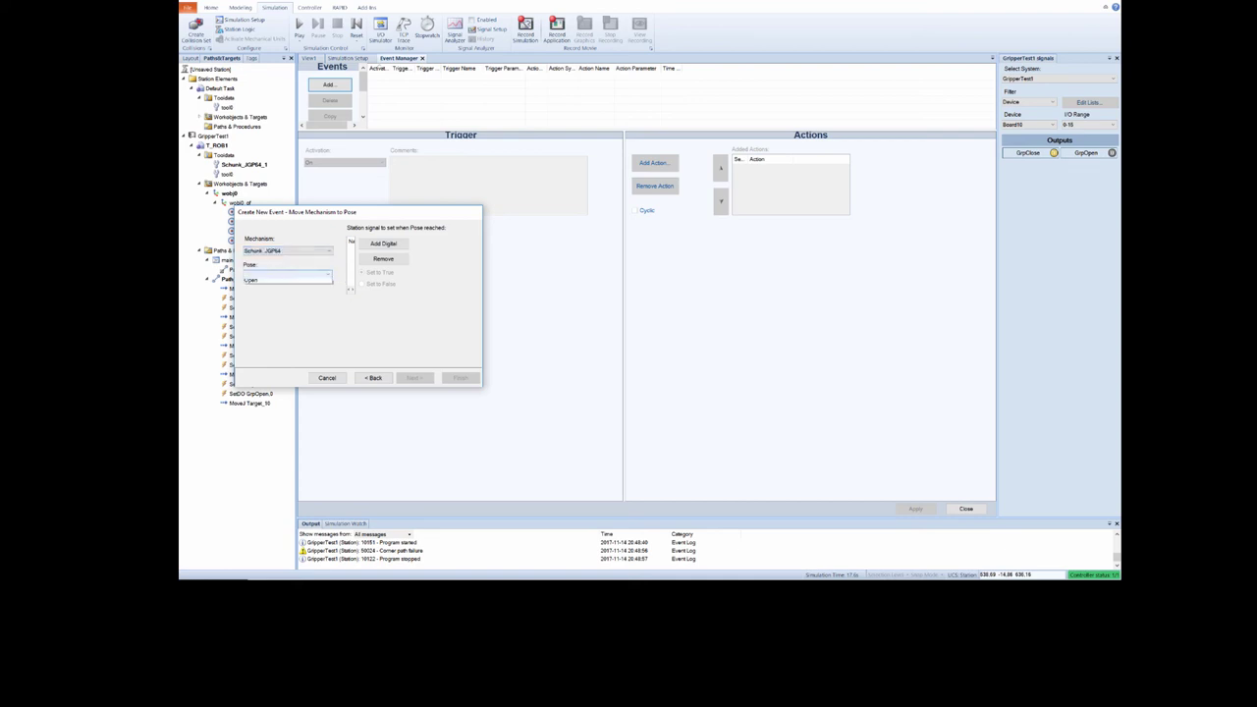
{"action": "left_click", "coordinate": [294, 280]}
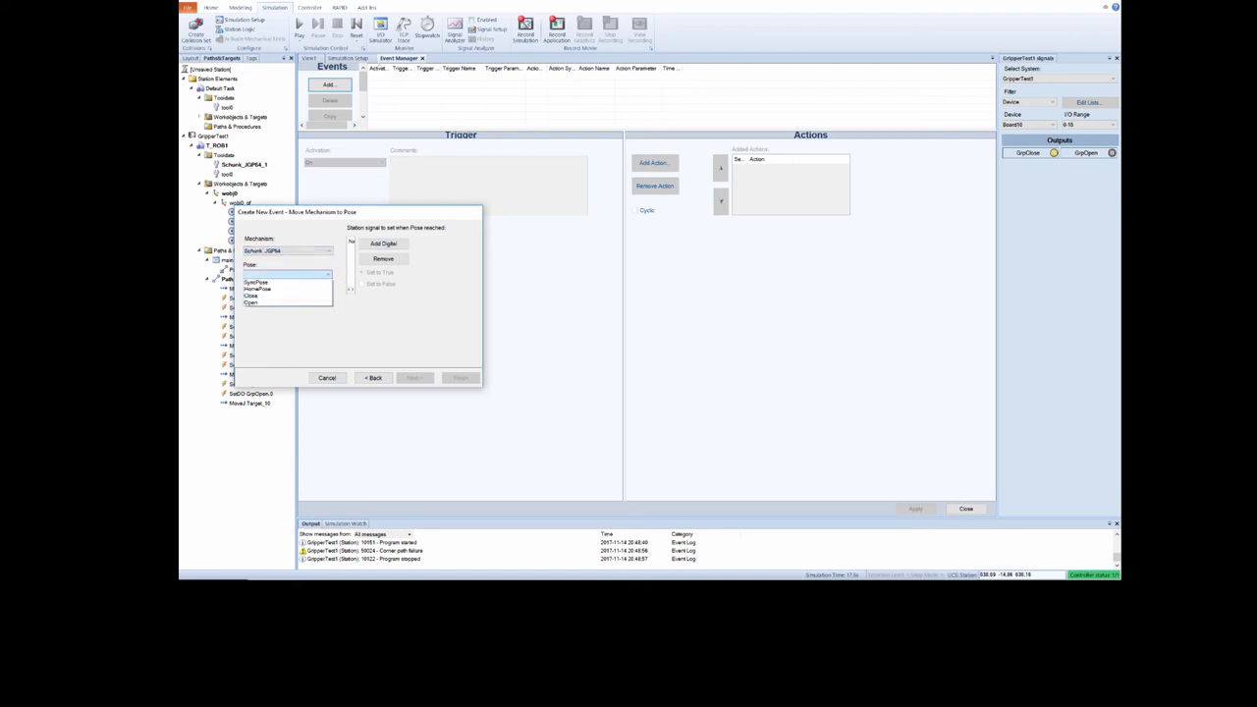
{"action": "left_click", "coordinate": [279, 296]}
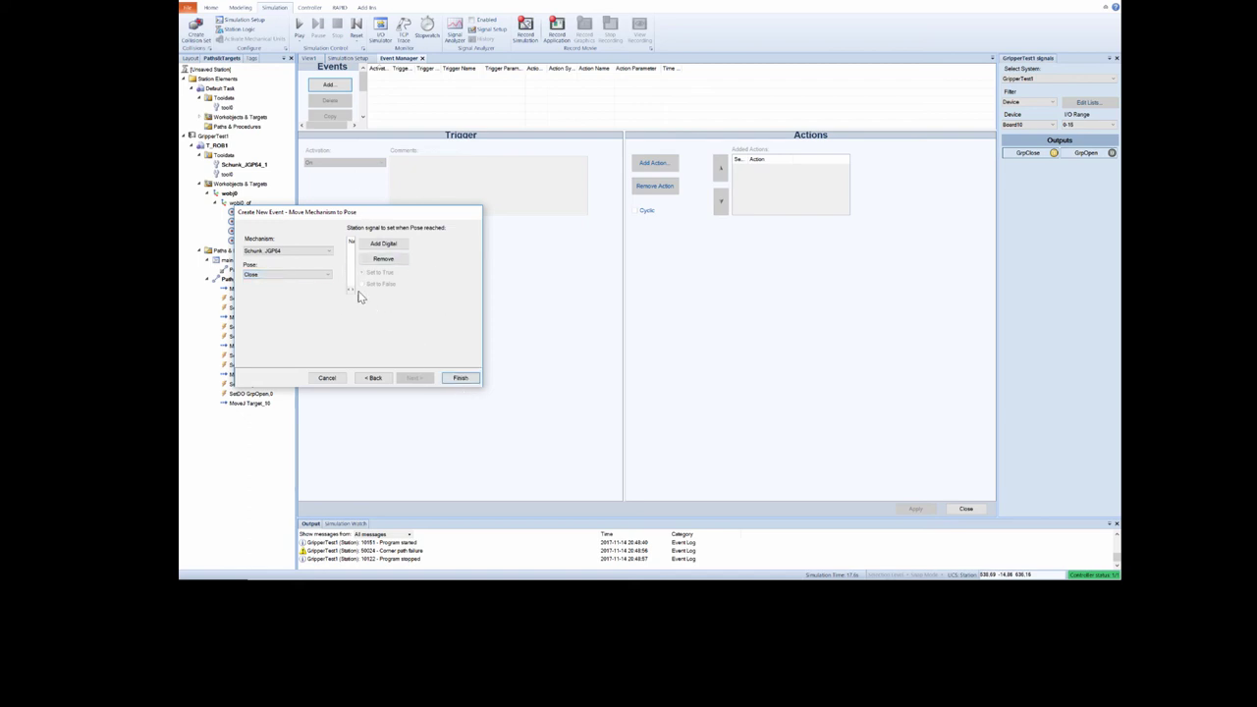
{"action": "left_click", "coordinate": [463, 381]}
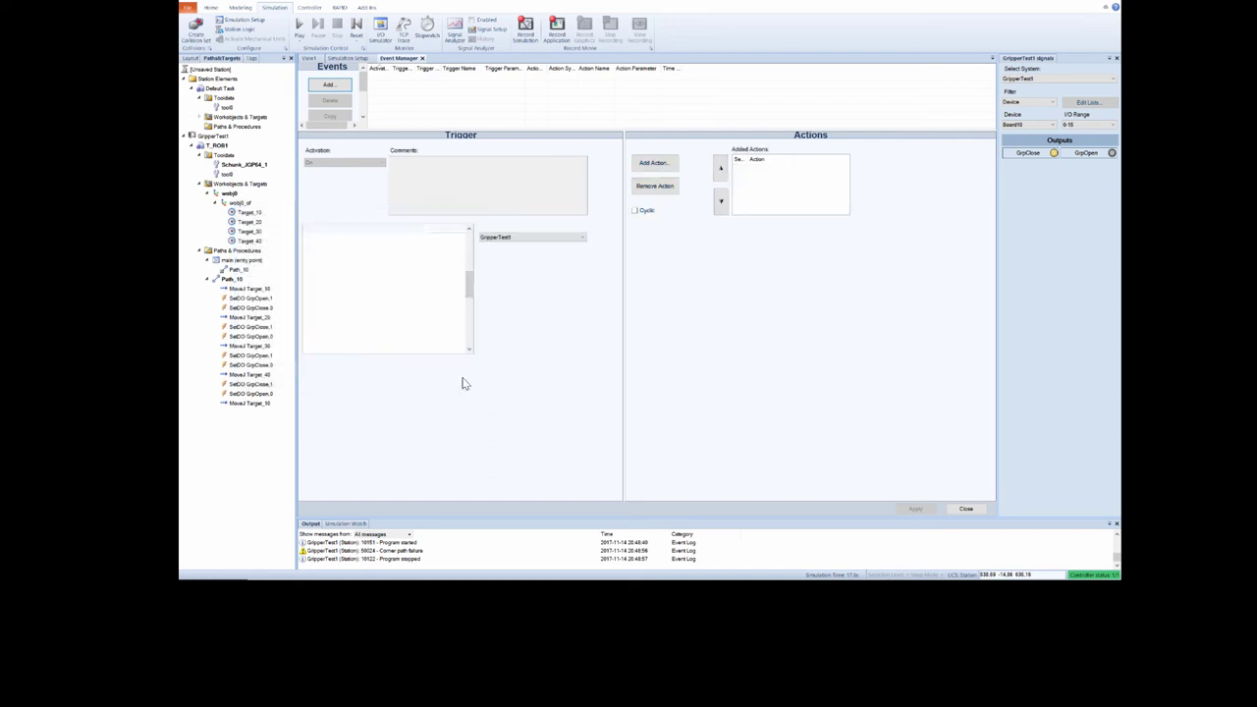
Step: Start a second event, activated On and triggered by the I/O signal GrpOpen being true ('1')
{"action": "left_click", "coordinate": [330, 86]}
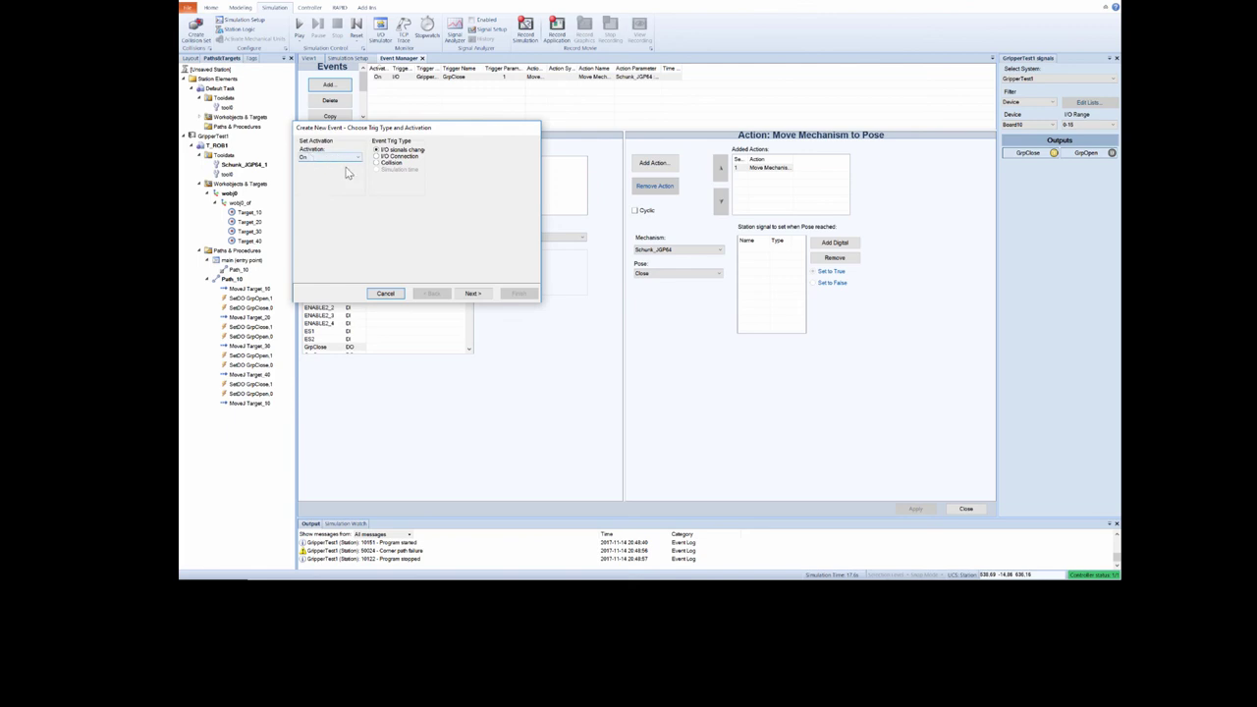
{"action": "left_click", "coordinate": [472, 294]}
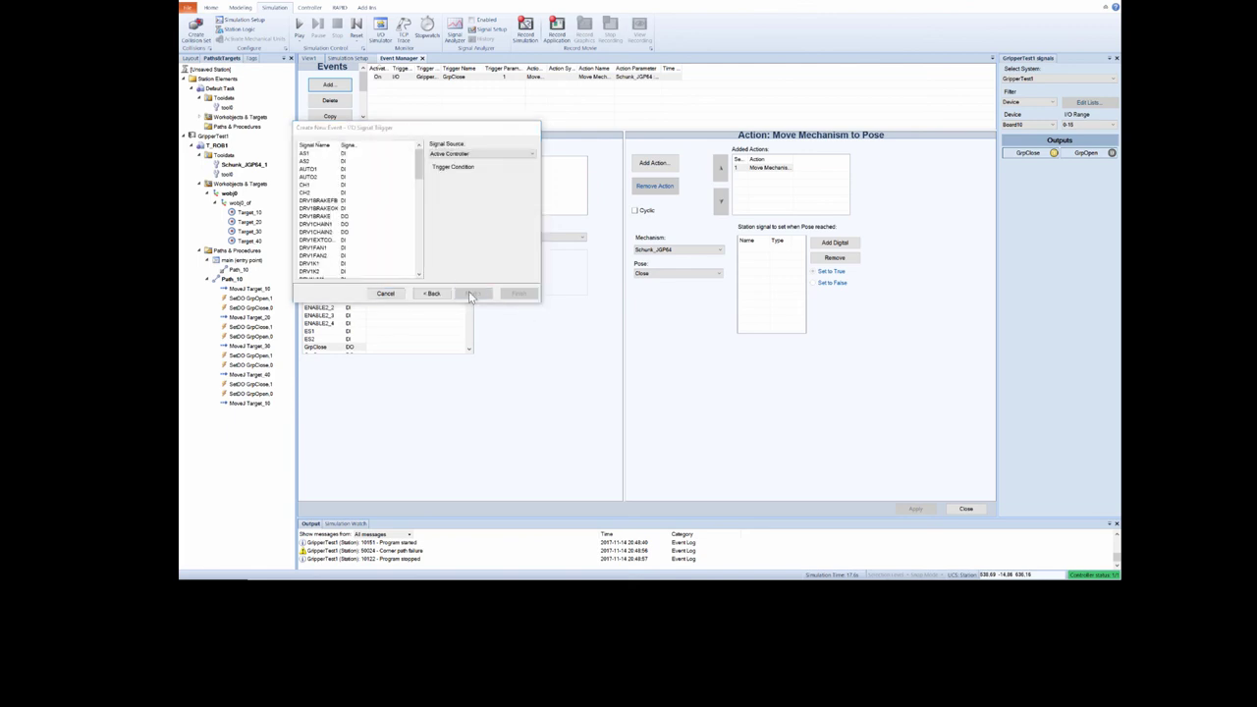
{"action": "scroll", "coordinate": [347, 211], "scroll_direction": "down", "scroll_amount": 8}
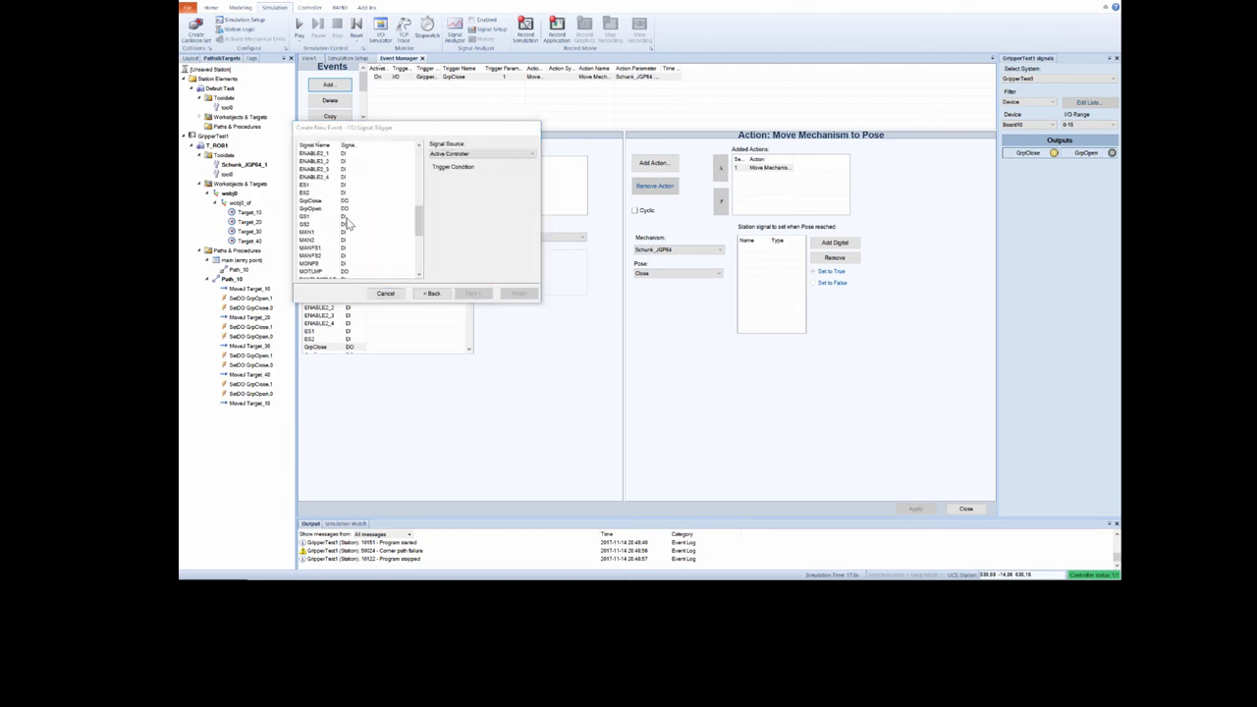
{"action": "left_click", "coordinate": [313, 209]}
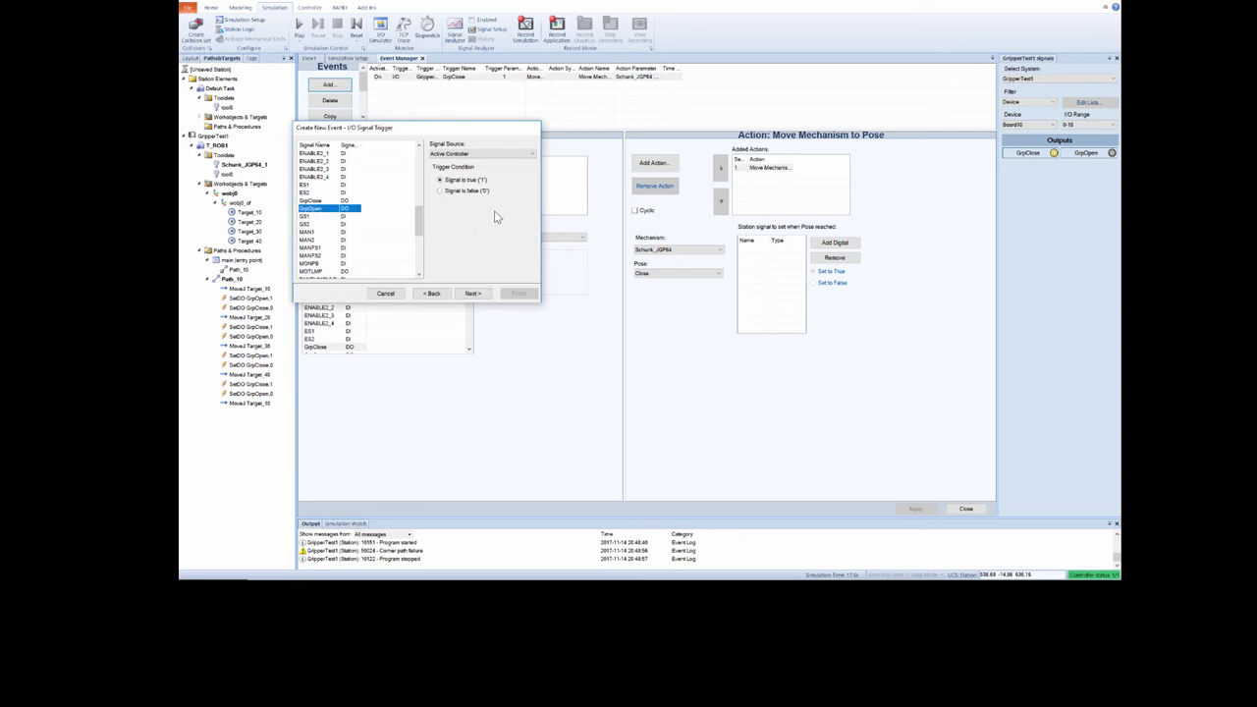
{"action": "left_click", "coordinate": [472, 294]}
Step: Set the GrpOpen event's action to Move Mechanism to Pose, with mechanism Schunk_JGP64 and pose Open, and finish the event
{"action": "left_click", "coordinate": [343, 151]}
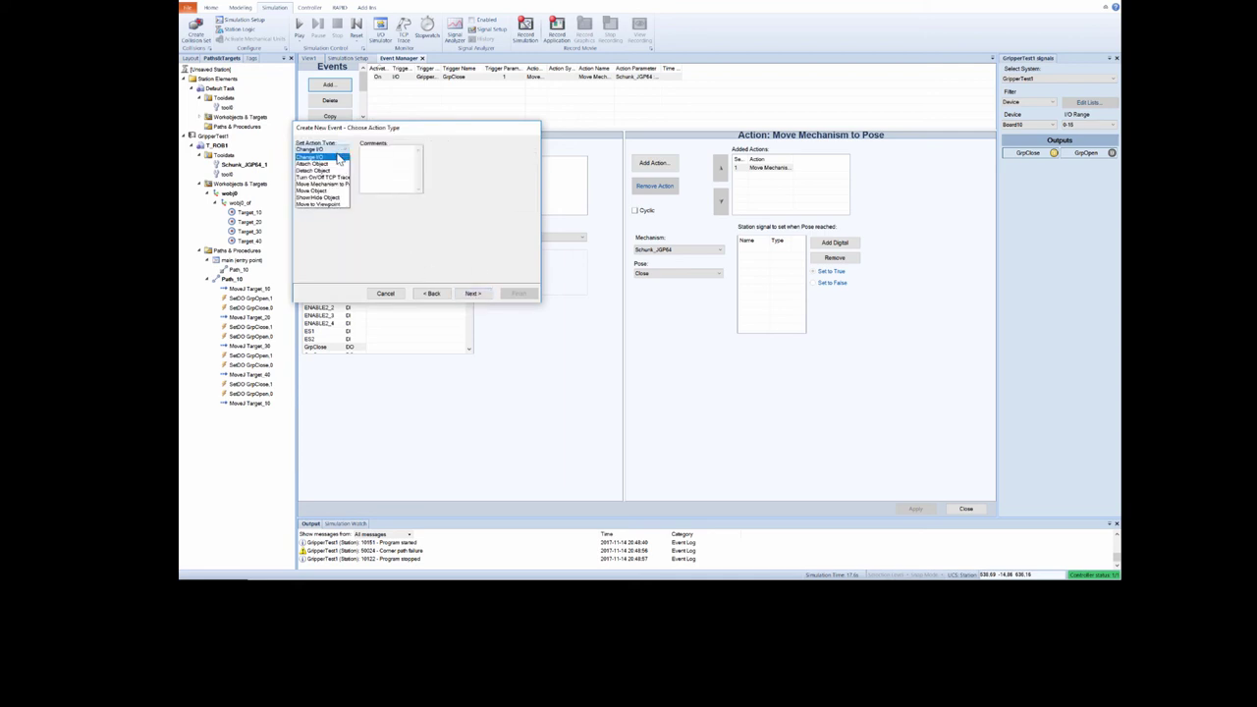
{"action": "left_click", "coordinate": [331, 186]}
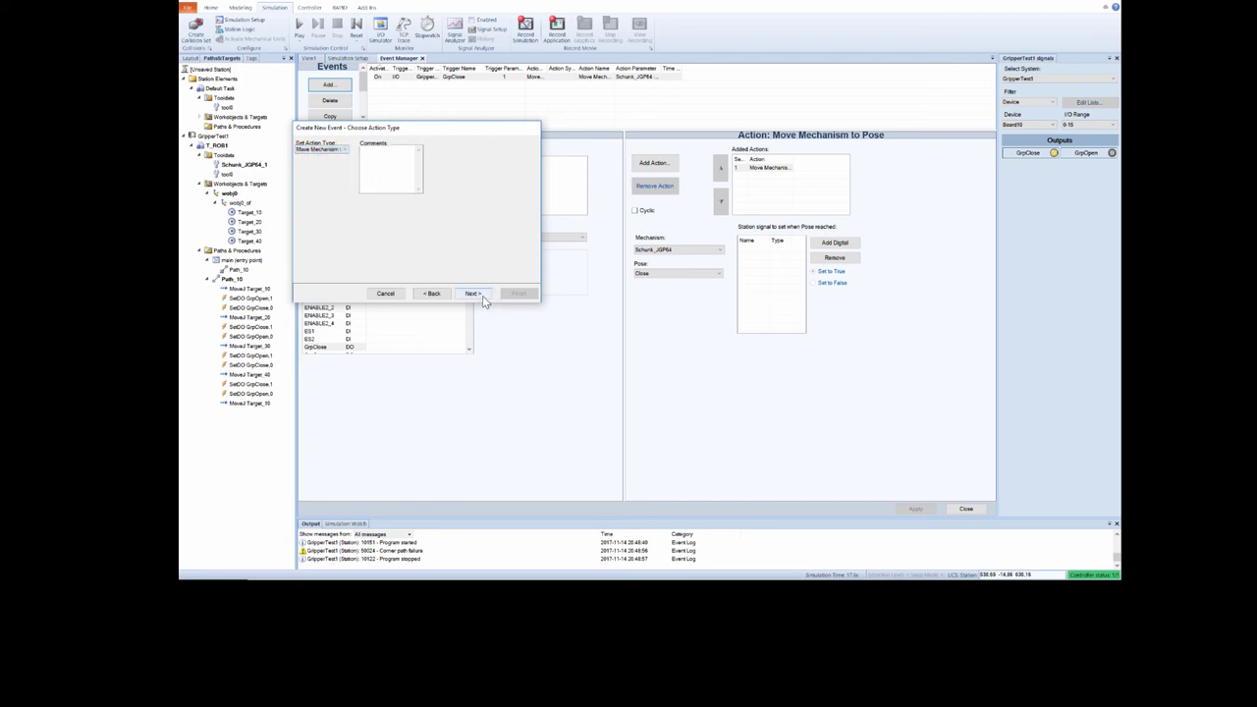
{"action": "left_click", "coordinate": [369, 155]}
{"action": "left_click", "coordinate": [479, 295]}
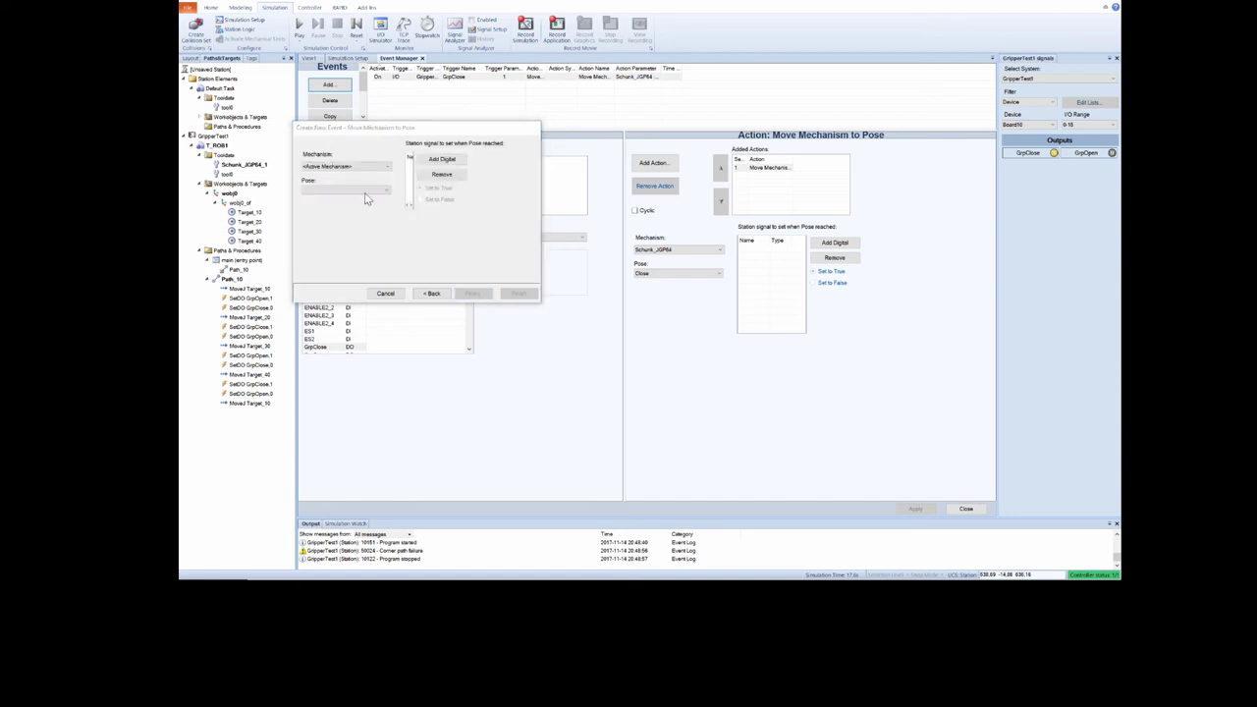
{"action": "left_click", "coordinate": [349, 167]}
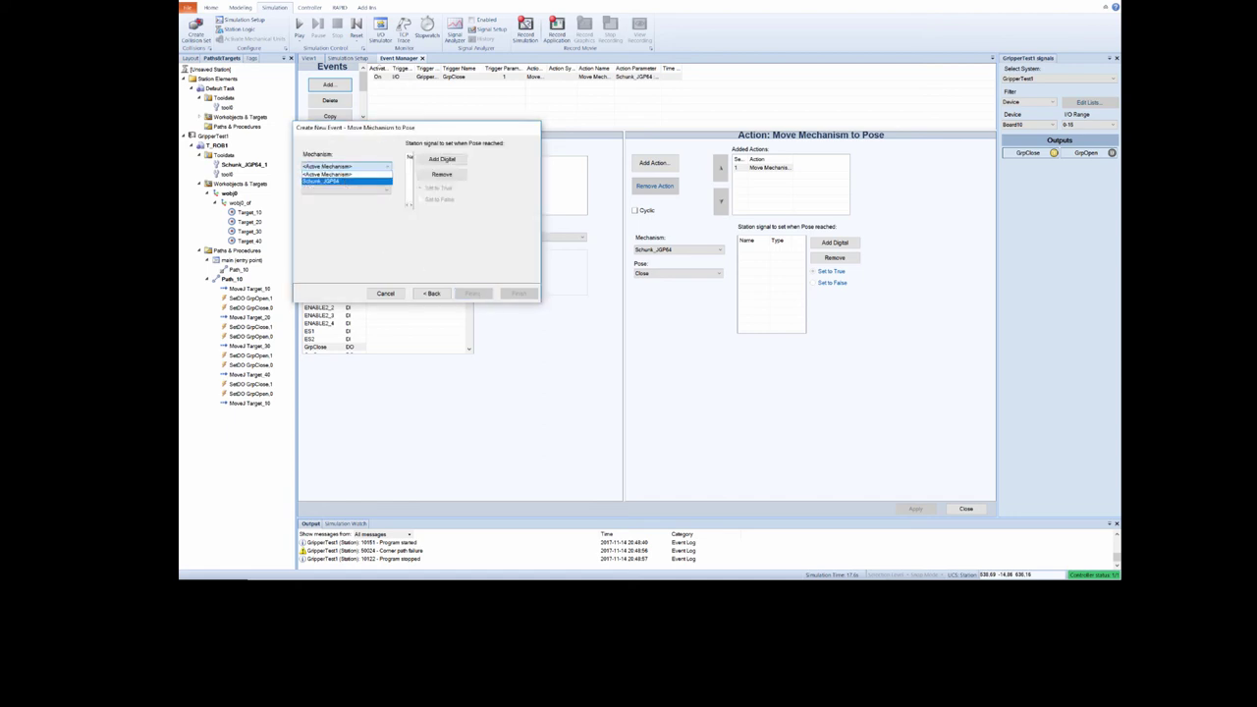
{"action": "left_click", "coordinate": [334, 181]}
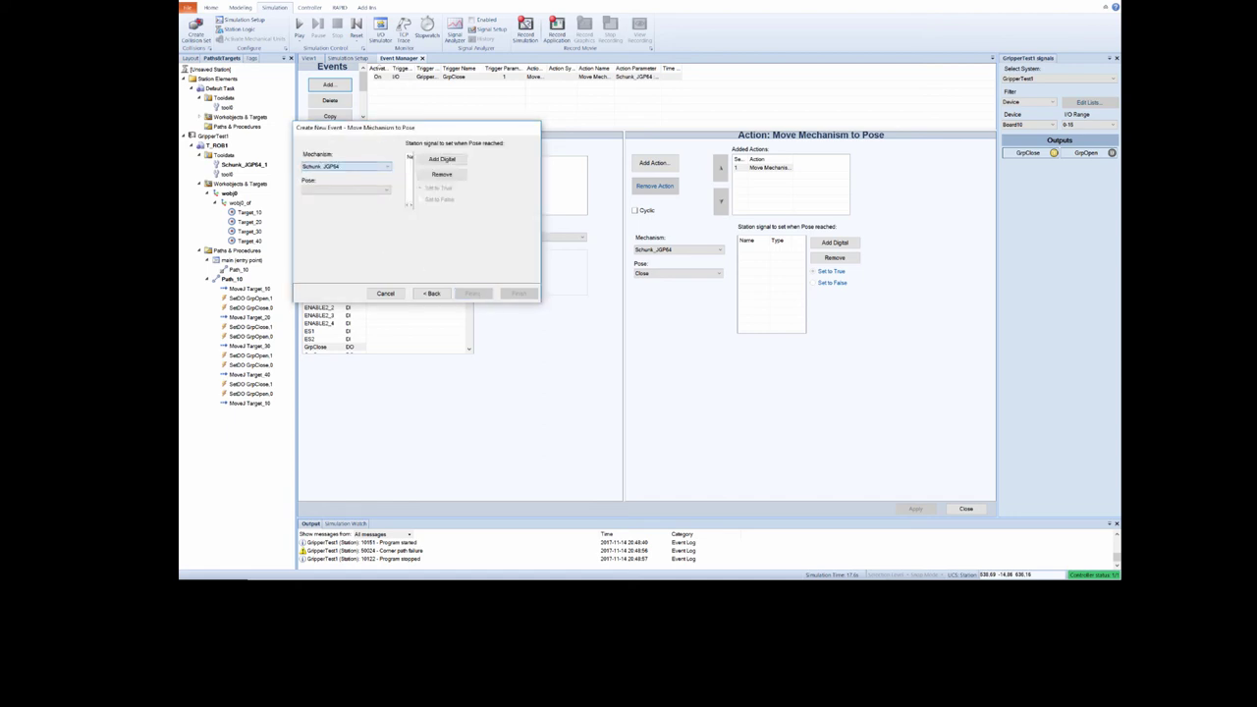
{"action": "left_click", "coordinate": [387, 190]}
{"action": "left_click", "coordinate": [374, 215]}
{"action": "left_click", "coordinate": [521, 295]}
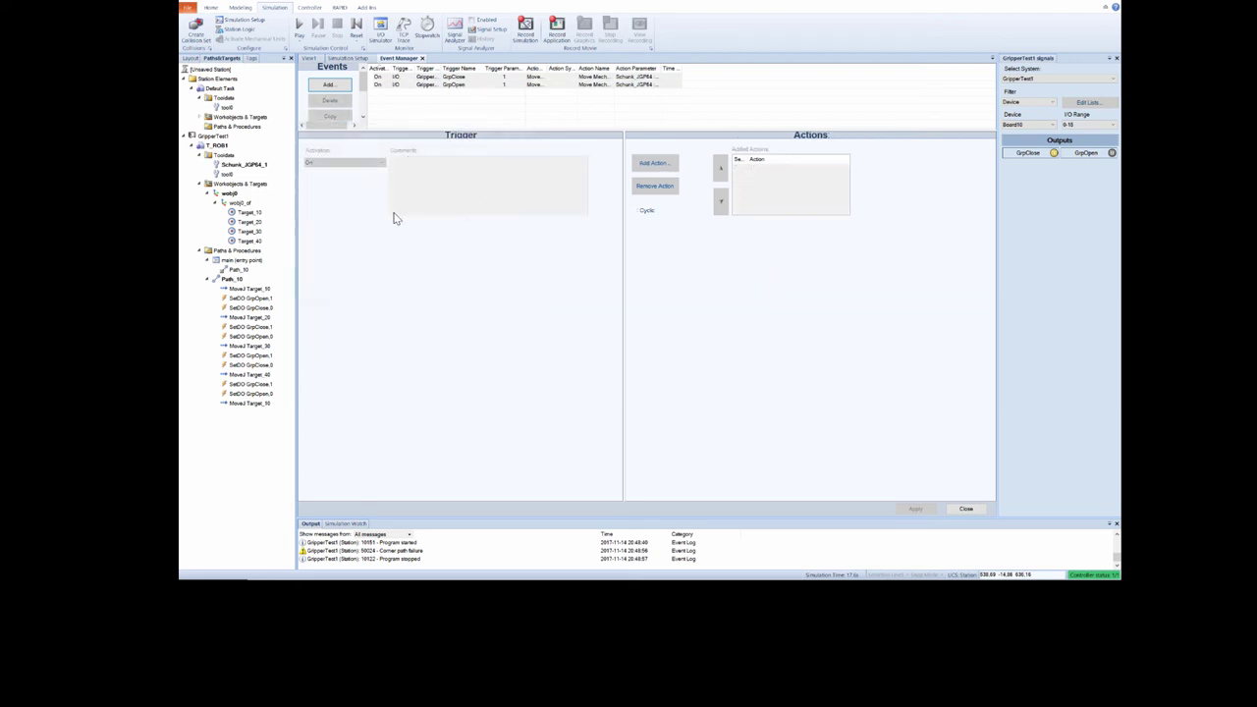
Step: Run the simulation in the station's 3D view and examine the gripper's movement up close
{"action": "left_click", "coordinate": [311, 58]}
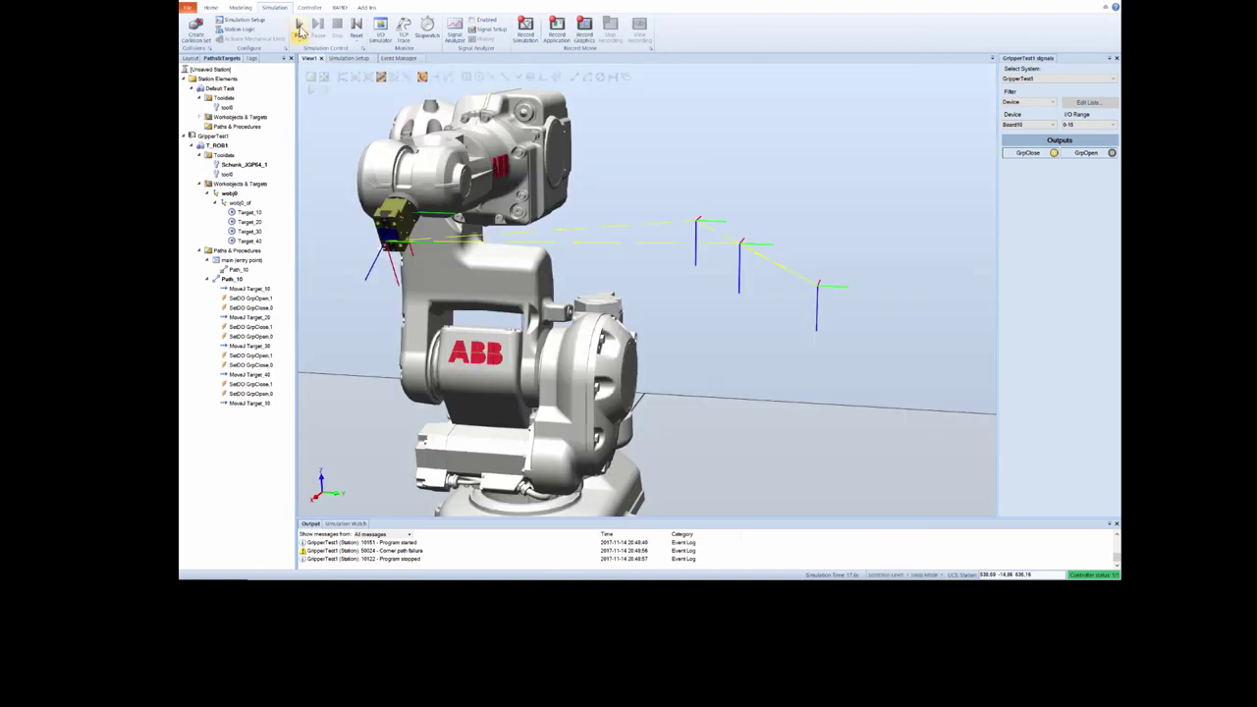
{"action": "left_click", "coordinate": [298, 26]}
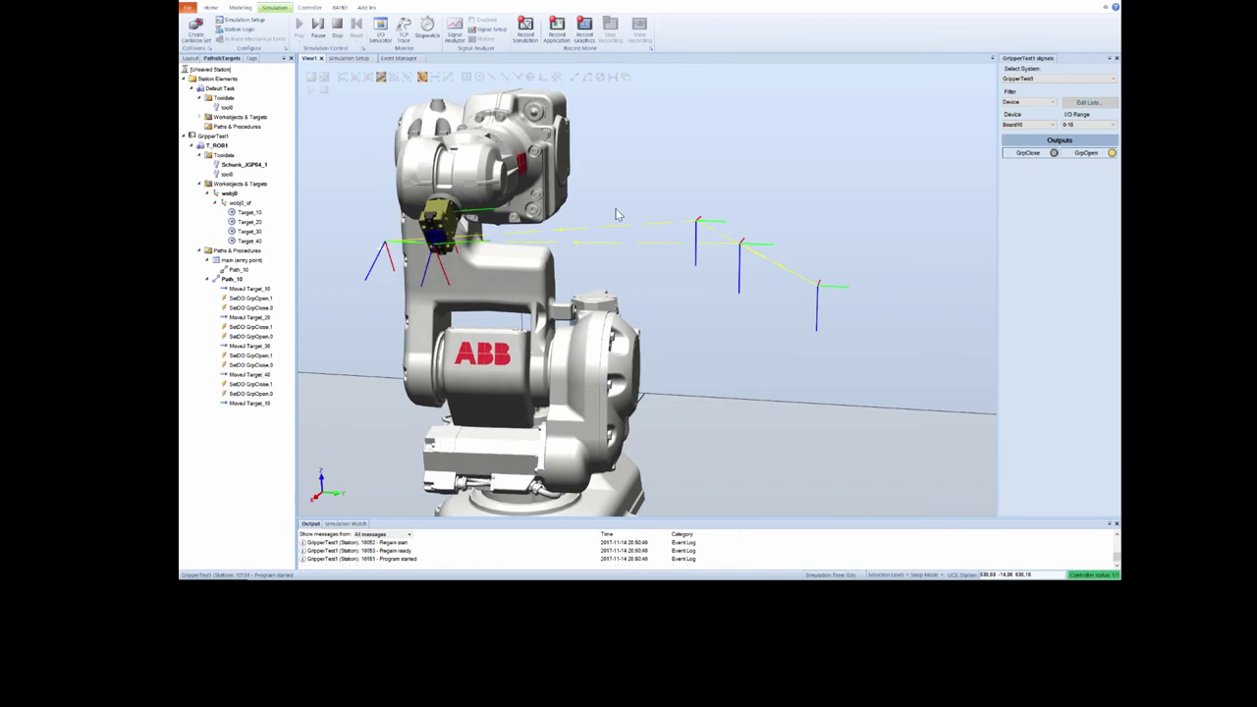
{"action": "left_click_drag", "start_coordinate": [511, 197], "coordinate": [581, 190], "text": "ctrl+shift"}
{"action": "scroll", "coordinate": [579, 184], "scroll_direction": "up", "scroll_amount": 5}
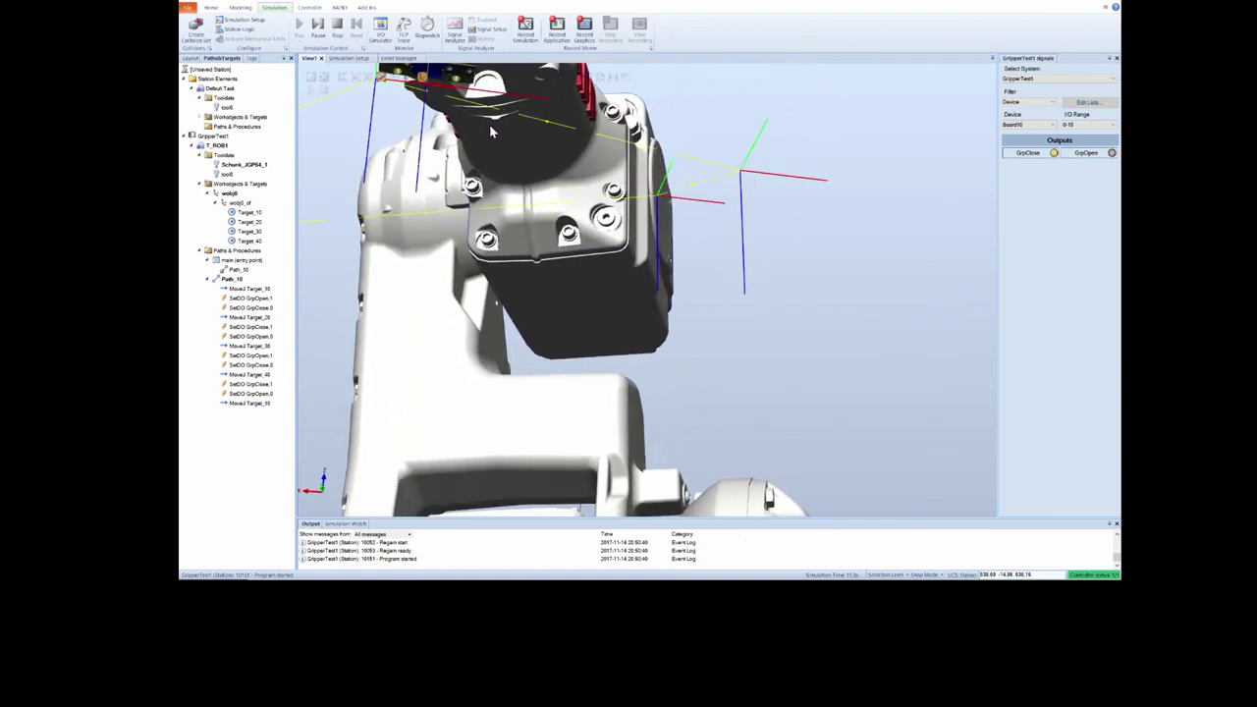
{"action": "left_click_drag", "start_coordinate": [489, 124], "coordinate": [609, 169], "text": "ctrl+shift"}
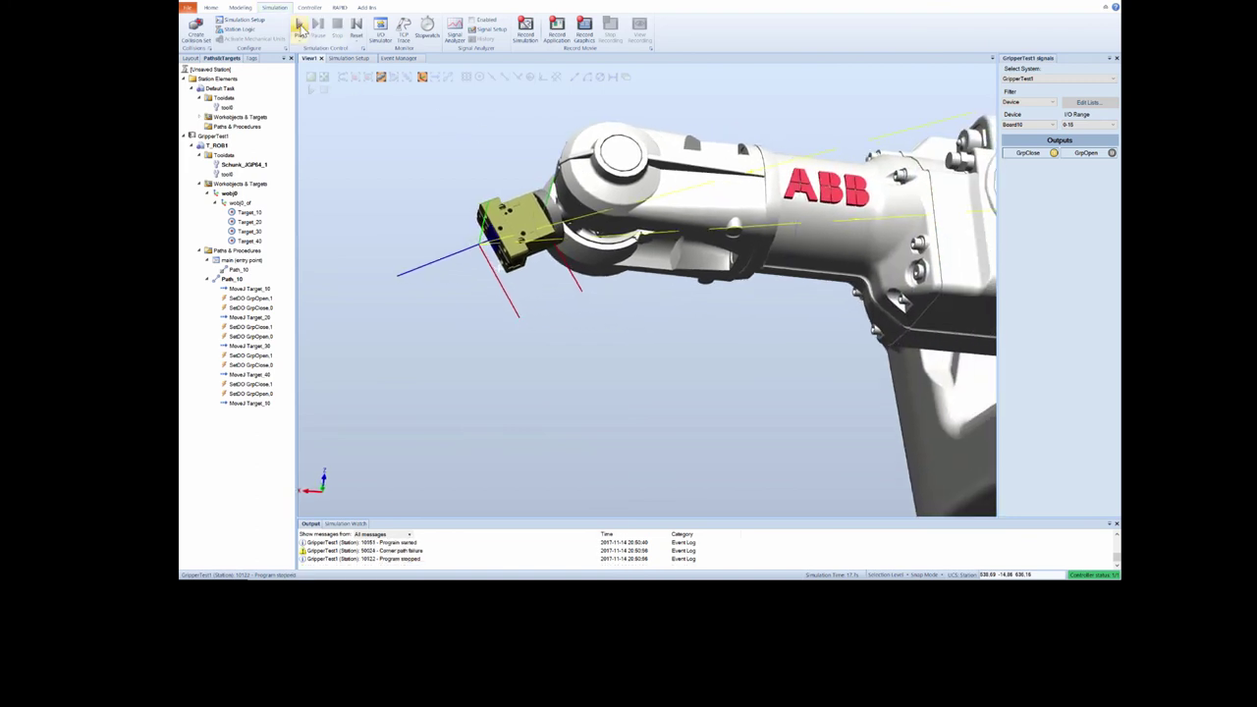
Step: Rerun the simulation and examine how the gripper opens and closes at the targets along Path_10
{"action": "left_click", "coordinate": [299, 26]}
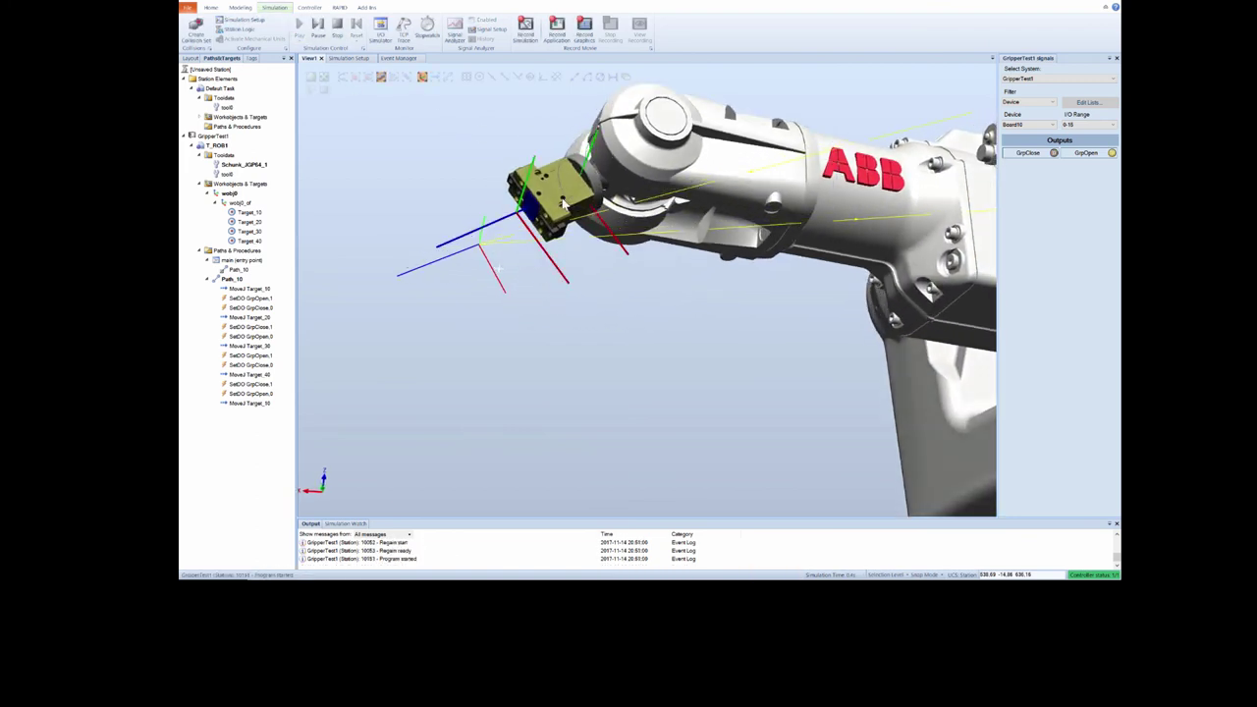
{"action": "mouse_move", "coordinate": [688, 167]}
{"action": "left_mouse_down", "text": "ctrl+shift"}
{"action": "mouse_move", "coordinate": [710, 185]}
{"action": "mouse_move", "coordinate": [677, 188]}
{"action": "left_mouse_up", "text": "ctrl+shift"}
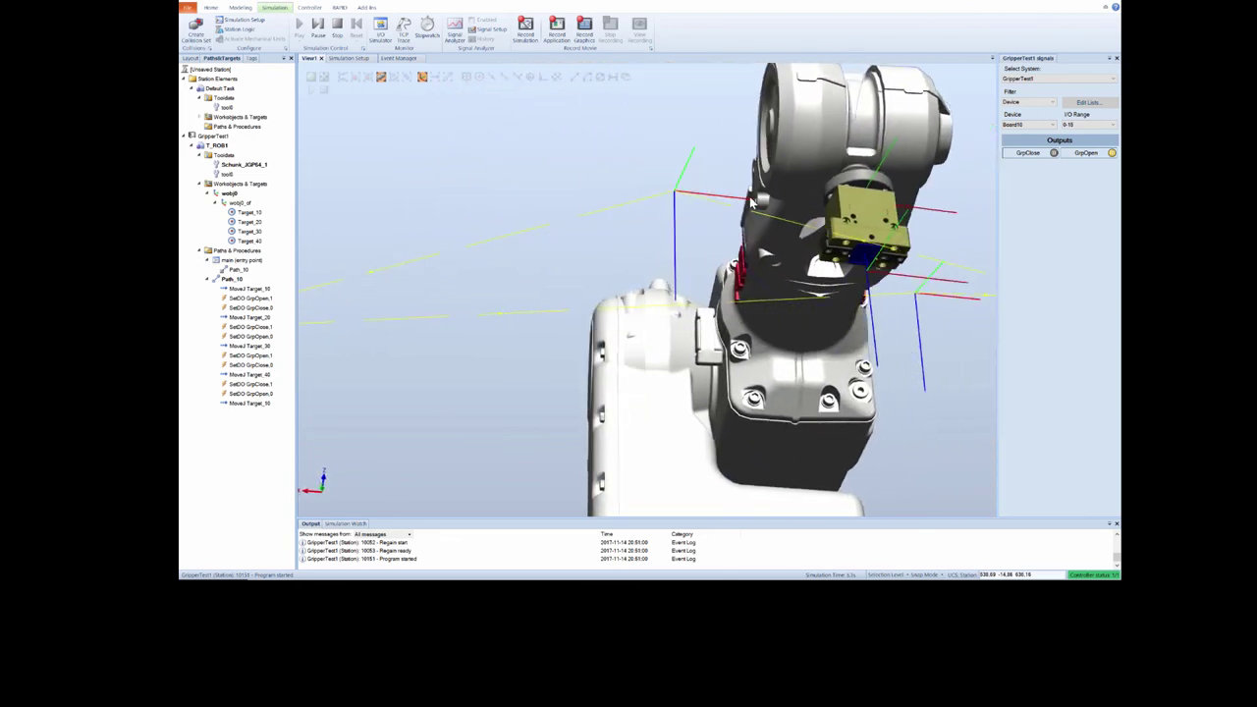
{"action": "left_click_drag", "start_coordinate": [700, 196], "coordinate": [680, 196], "text": "ctrl"}
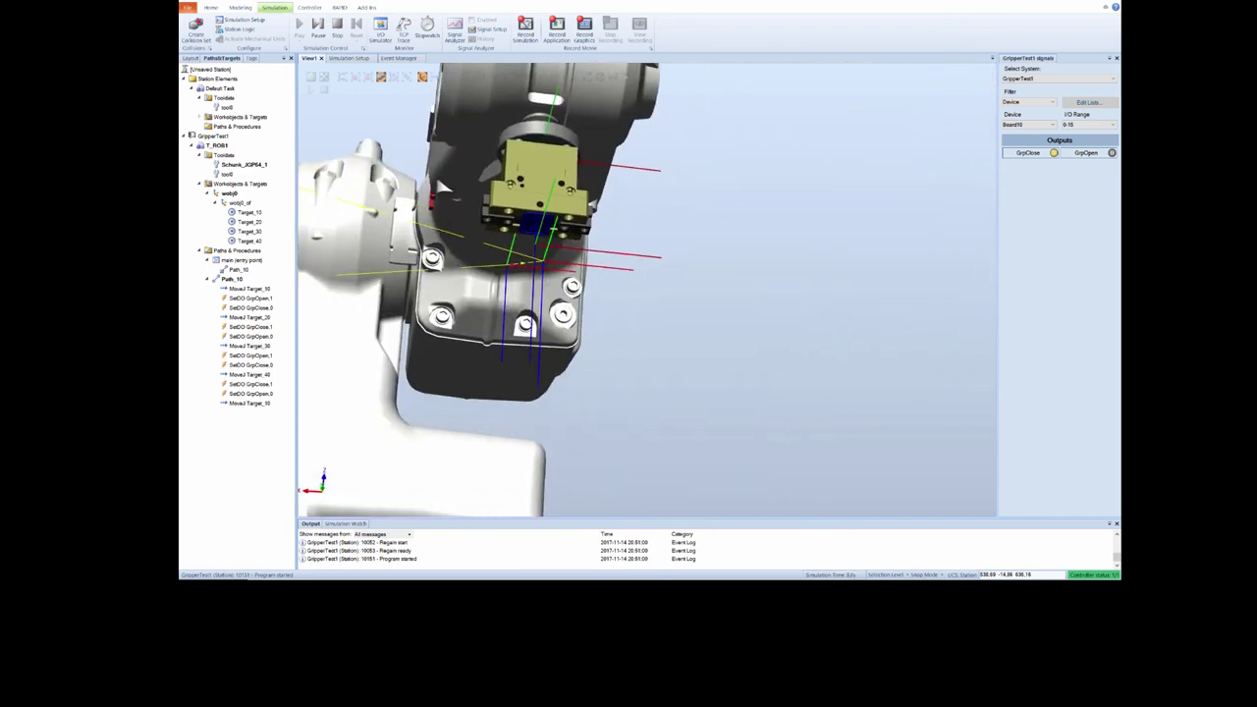
{"action": "left_click_drag", "start_coordinate": [600, 210], "coordinate": [669, 208], "text": "ctrl"}
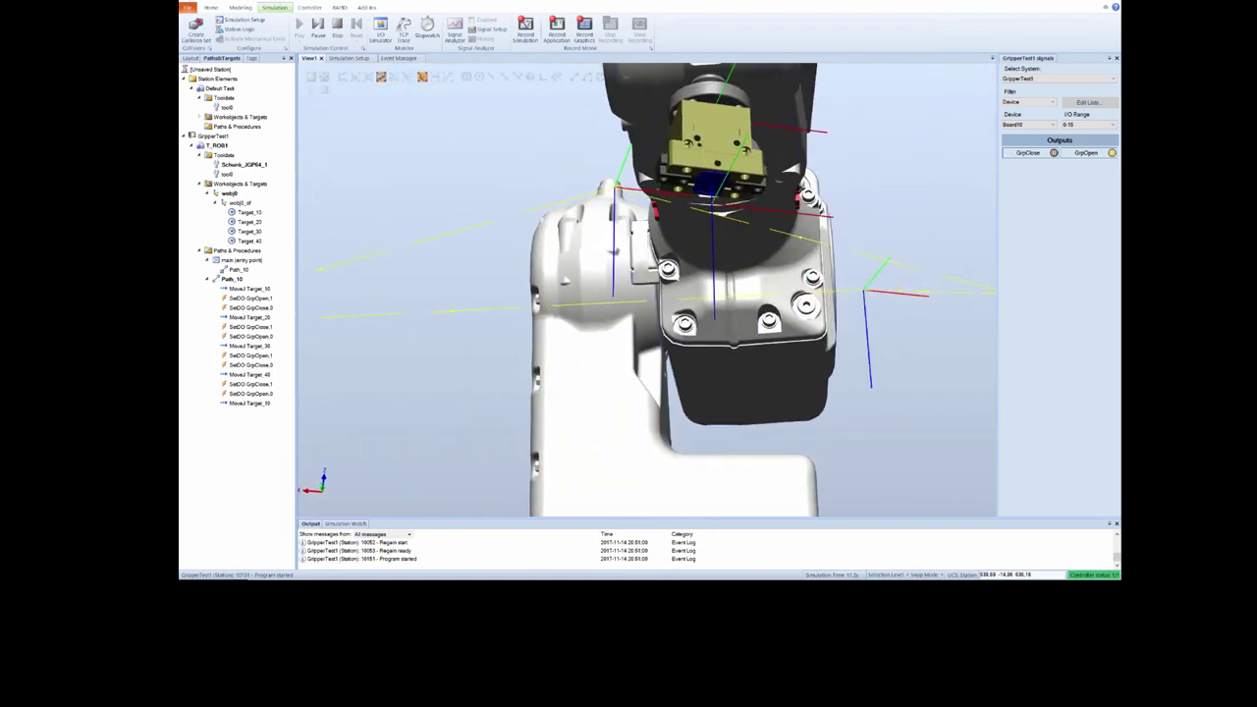
{"action": "left_click_drag", "start_coordinate": [512, 254], "coordinate": [609, 232], "text": "ctrl"}
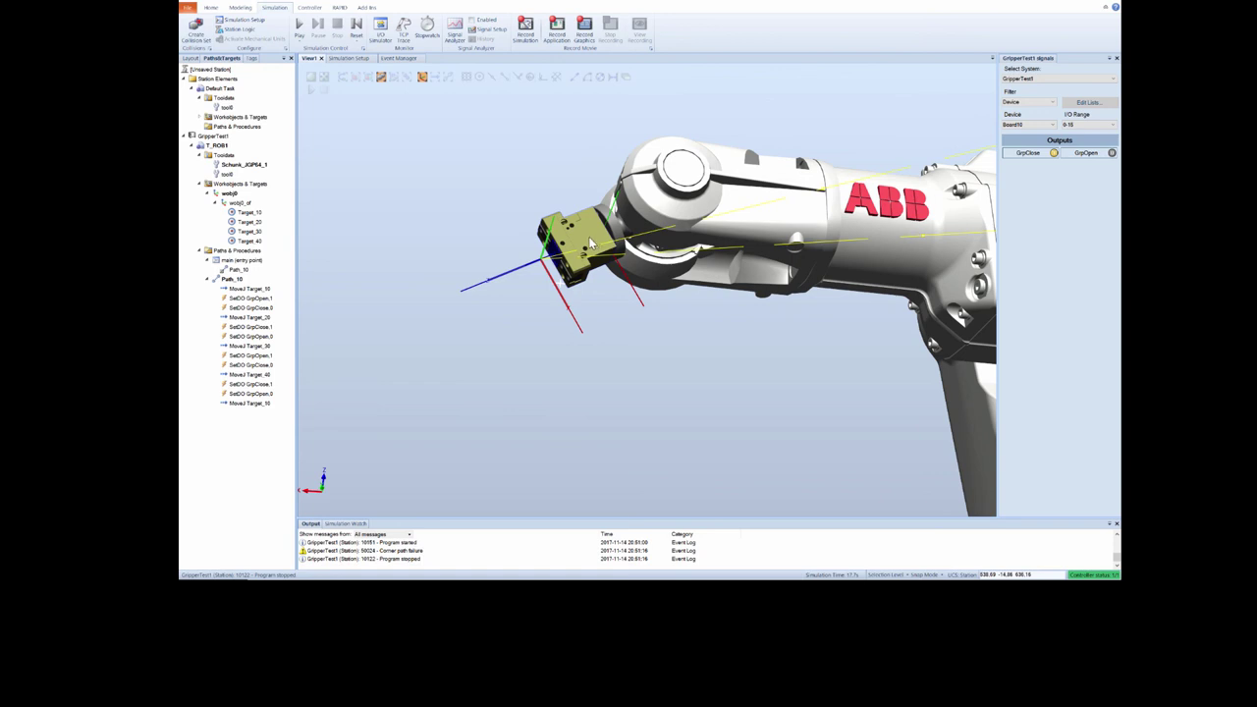
Step: Inspect the Schunk gripper's jaws up close, first mounted on the robot and as the standalone model in the separate station
{"action": "left_click_drag", "start_coordinate": [578, 265], "coordinate": [585, 276], "text": "ctrl+shift"}
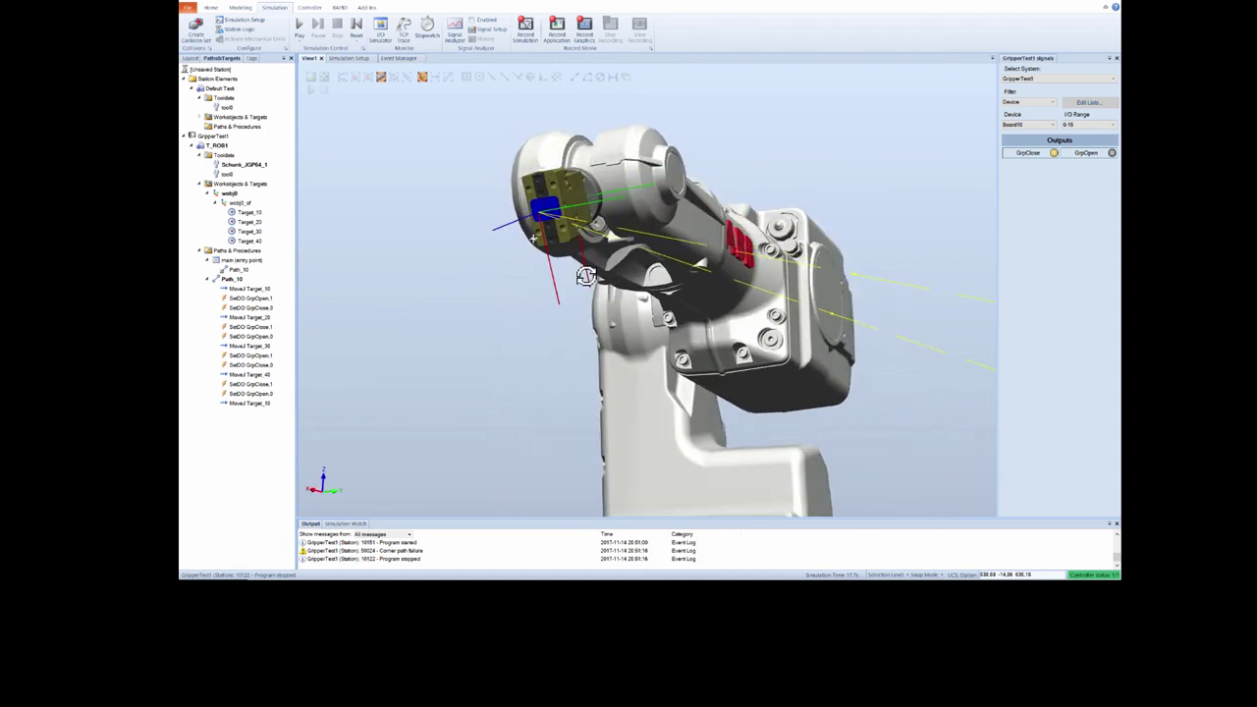
{"action": "scroll", "coordinate": [585, 276], "scroll_direction": "up", "scroll_amount": 5}
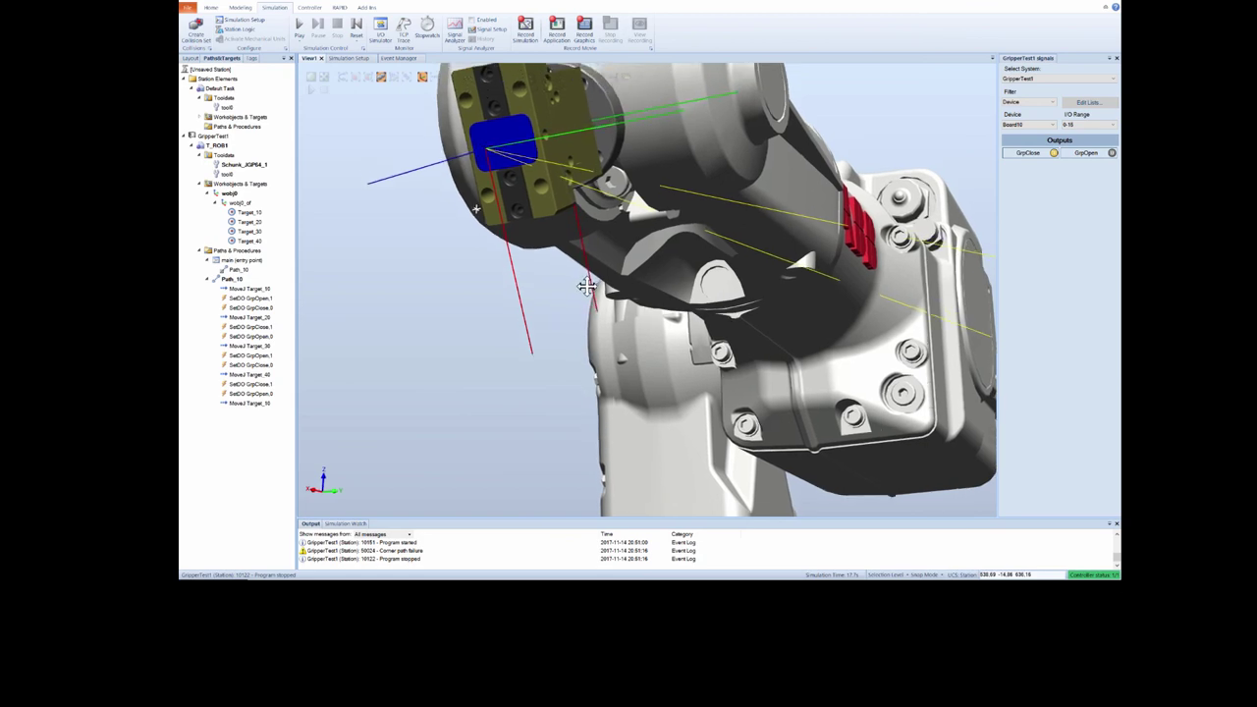
{"action": "left_click_drag", "start_coordinate": [586, 286], "coordinate": [594, 293], "text": "ctrl+shift"}
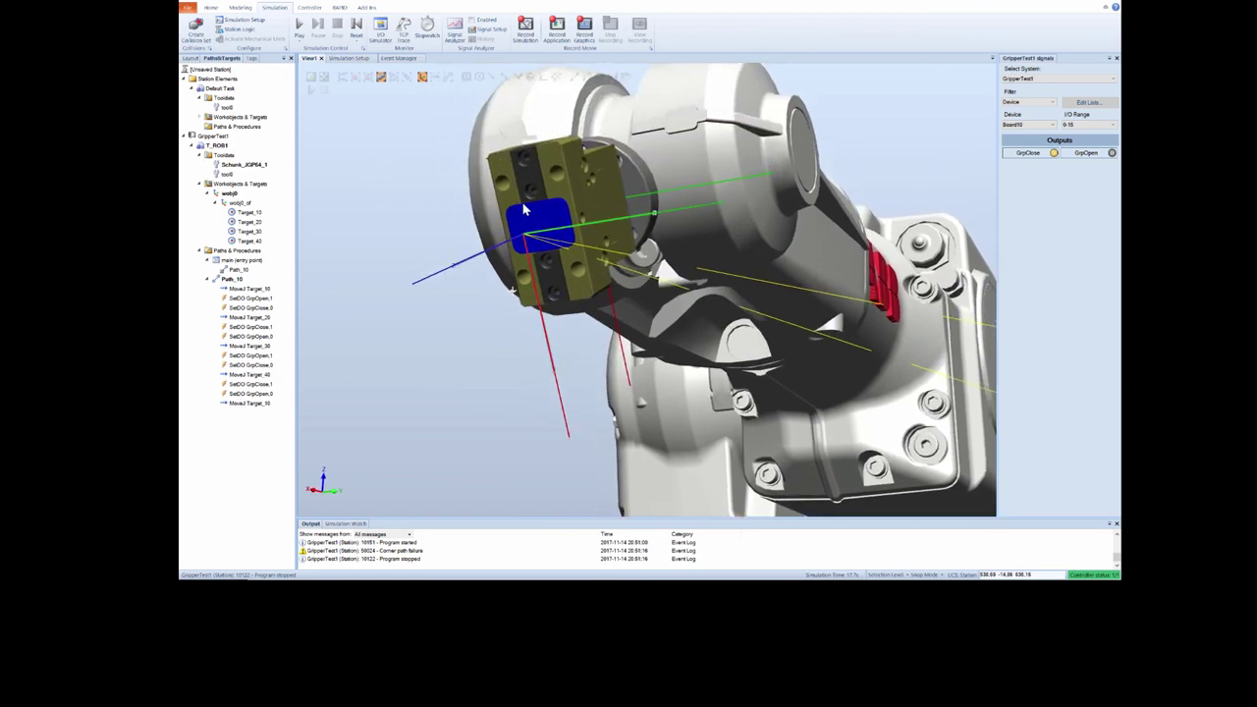
{"action": "left_click_drag", "start_coordinate": [552, 203], "coordinate": [553, 215], "text": "ctrl+shift"}
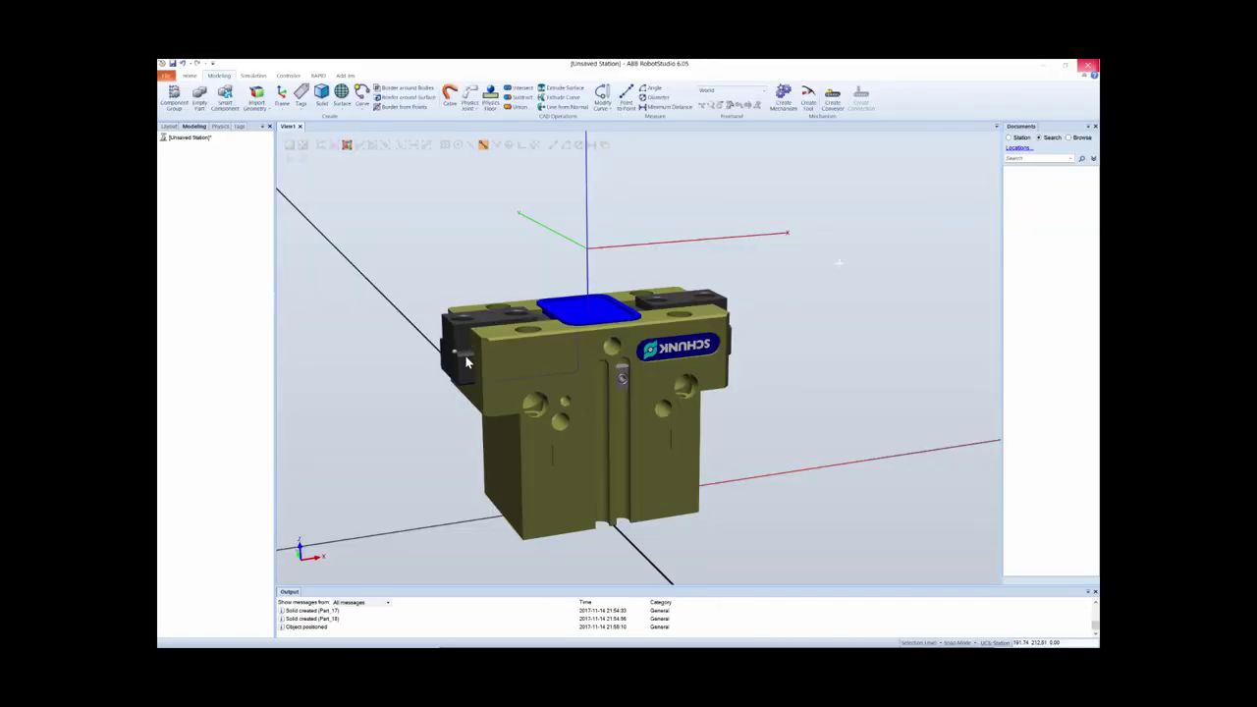
{"action": "left_click_drag", "start_coordinate": [439, 344], "coordinate": [466, 330], "text": "ctrl+shift"}
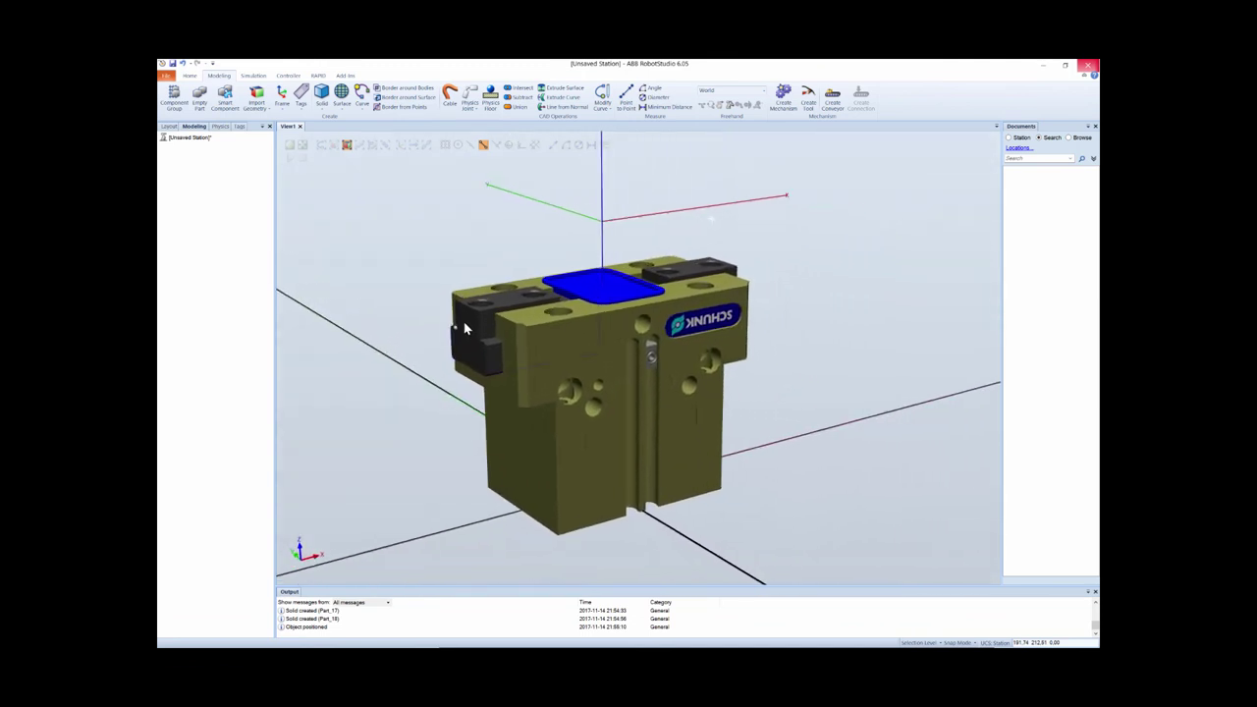